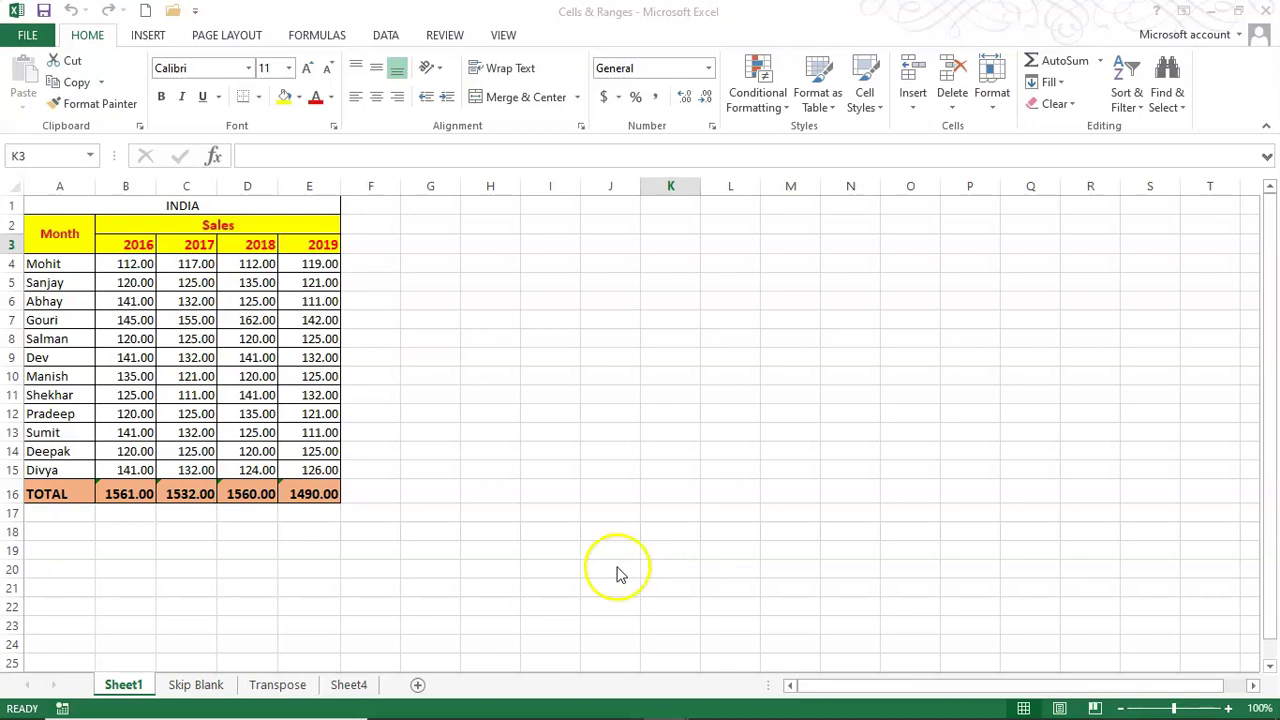
Step: Copy the value of cell C5 into cell G5
left_click(429, 282)
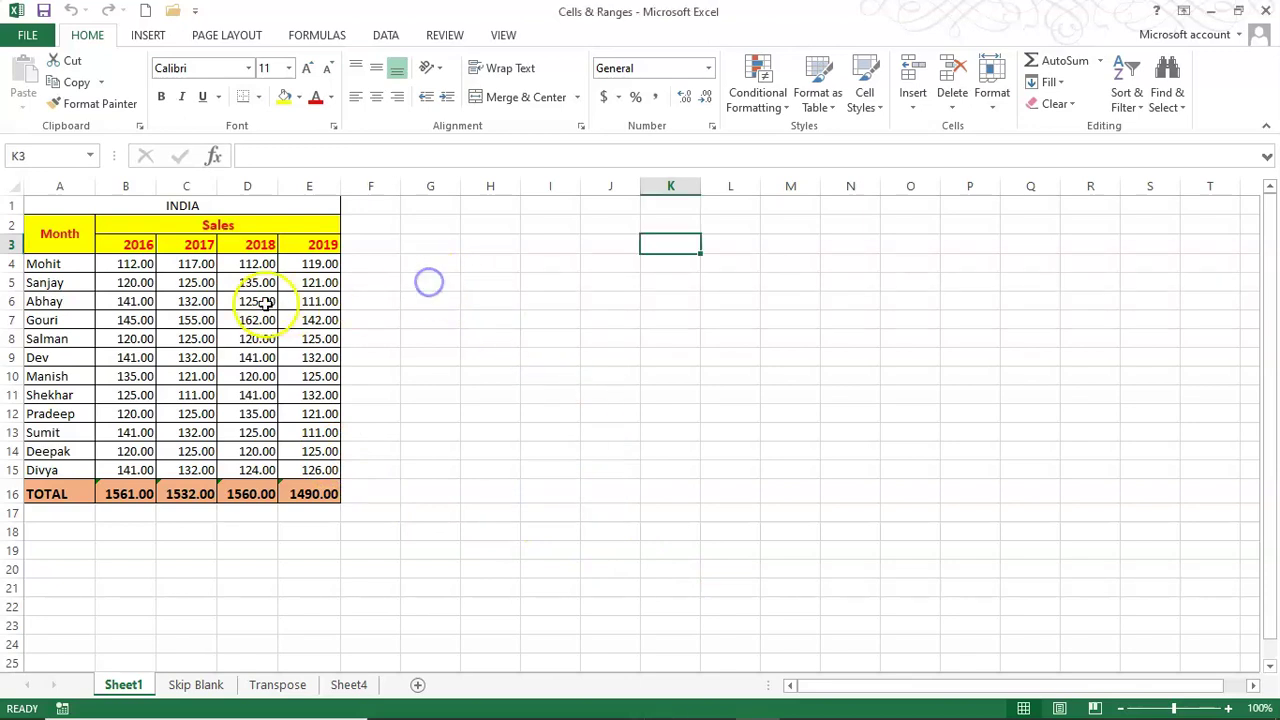
left_click(193, 282)
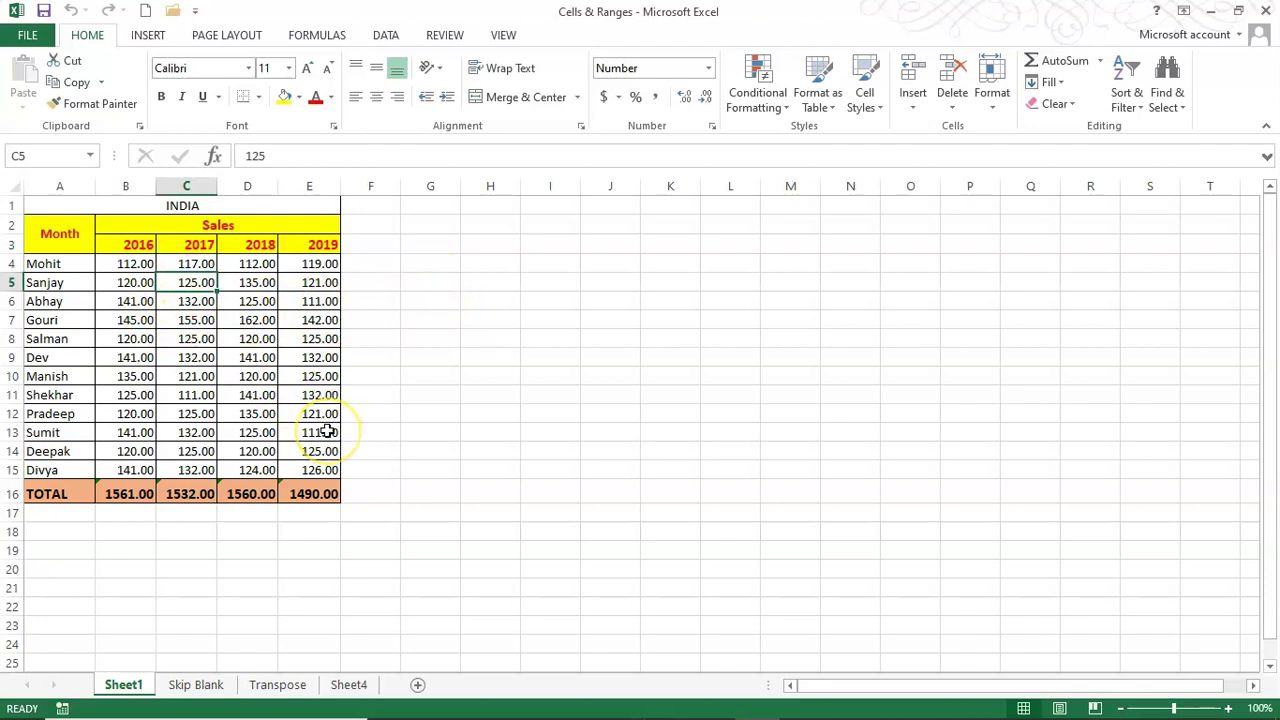
key("ctrl+c")
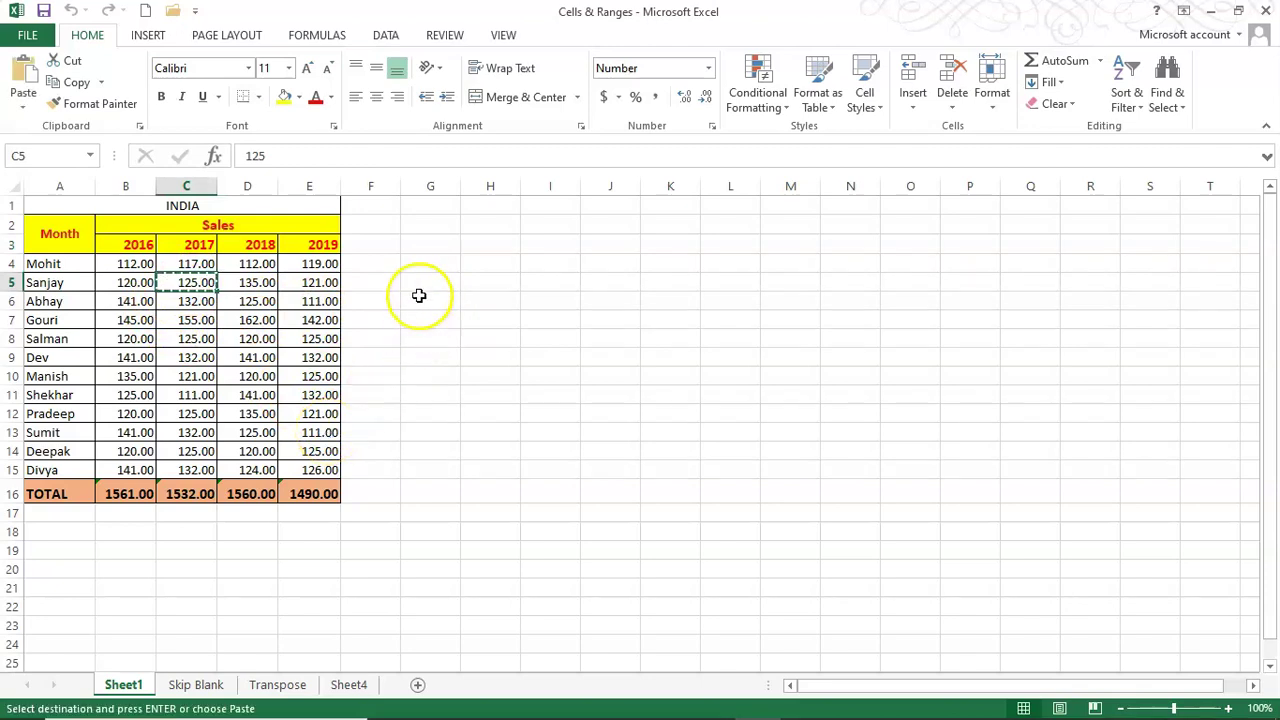
left_click(430, 283)
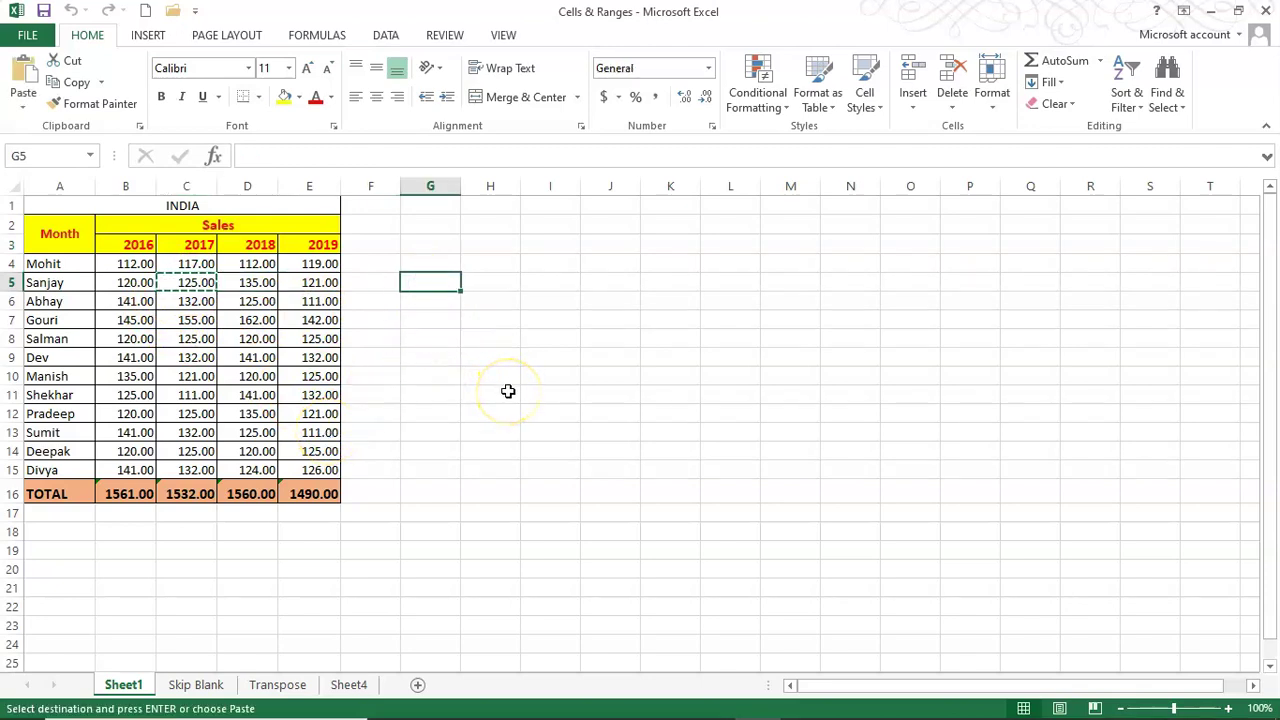
key("ctrl+v")
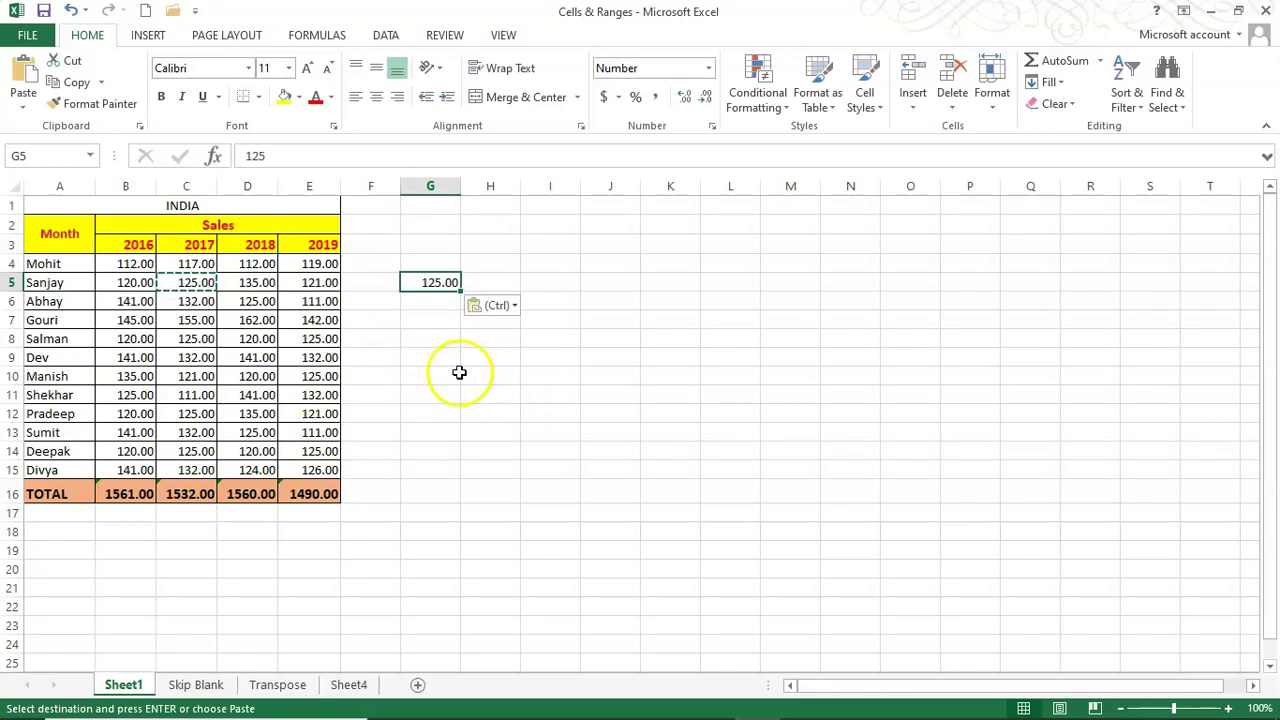
Step: Cut the value from cell C6 and paste it into cell G6
left_click(194, 301)
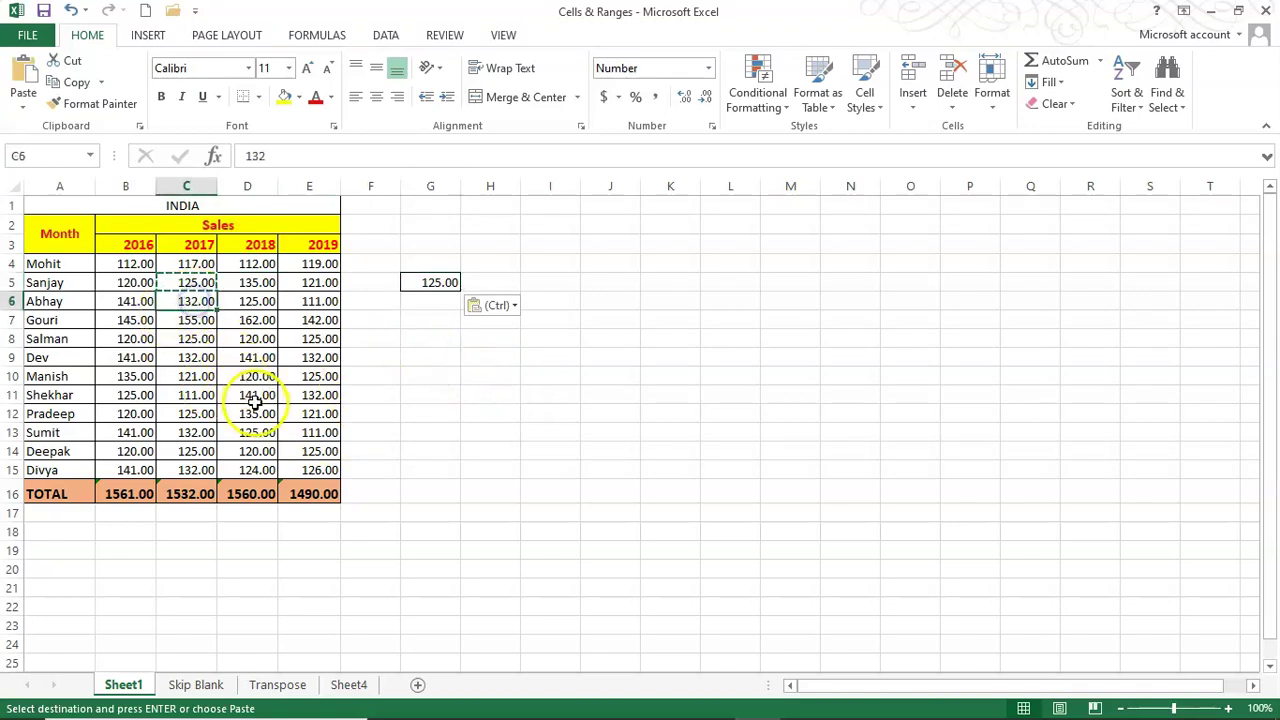
key("ctrl+c")
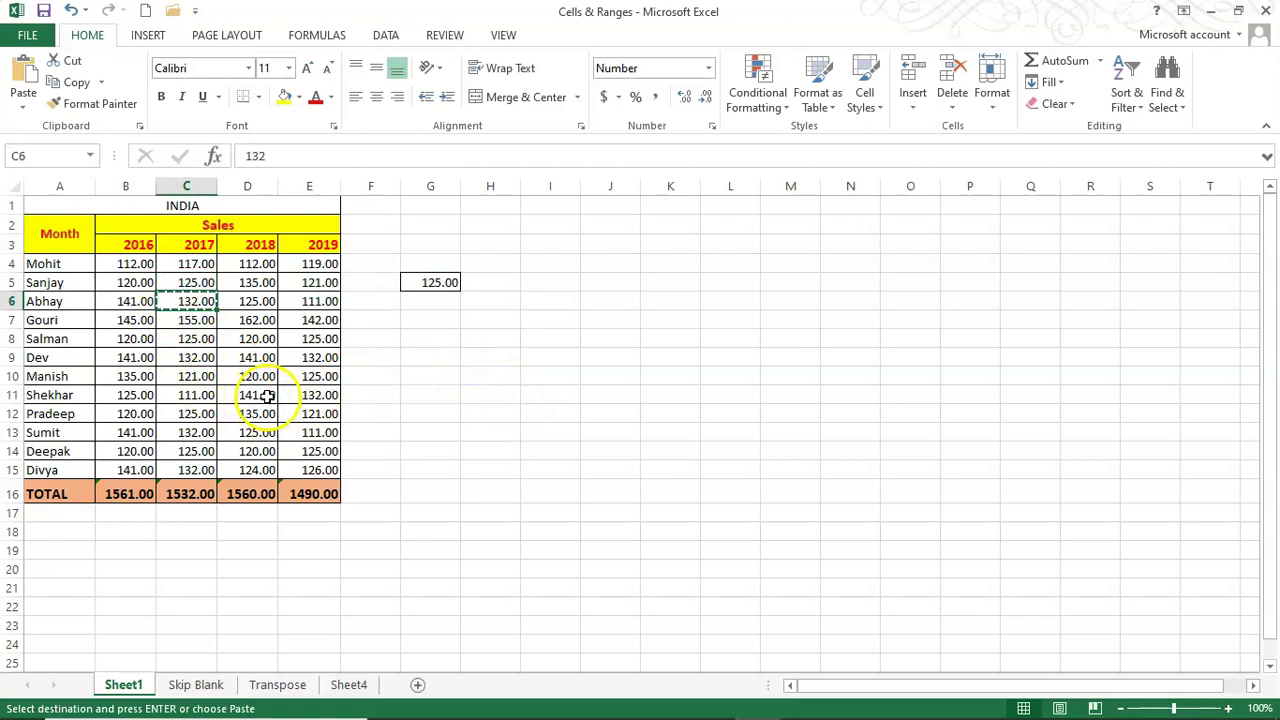
left_click(430, 301)
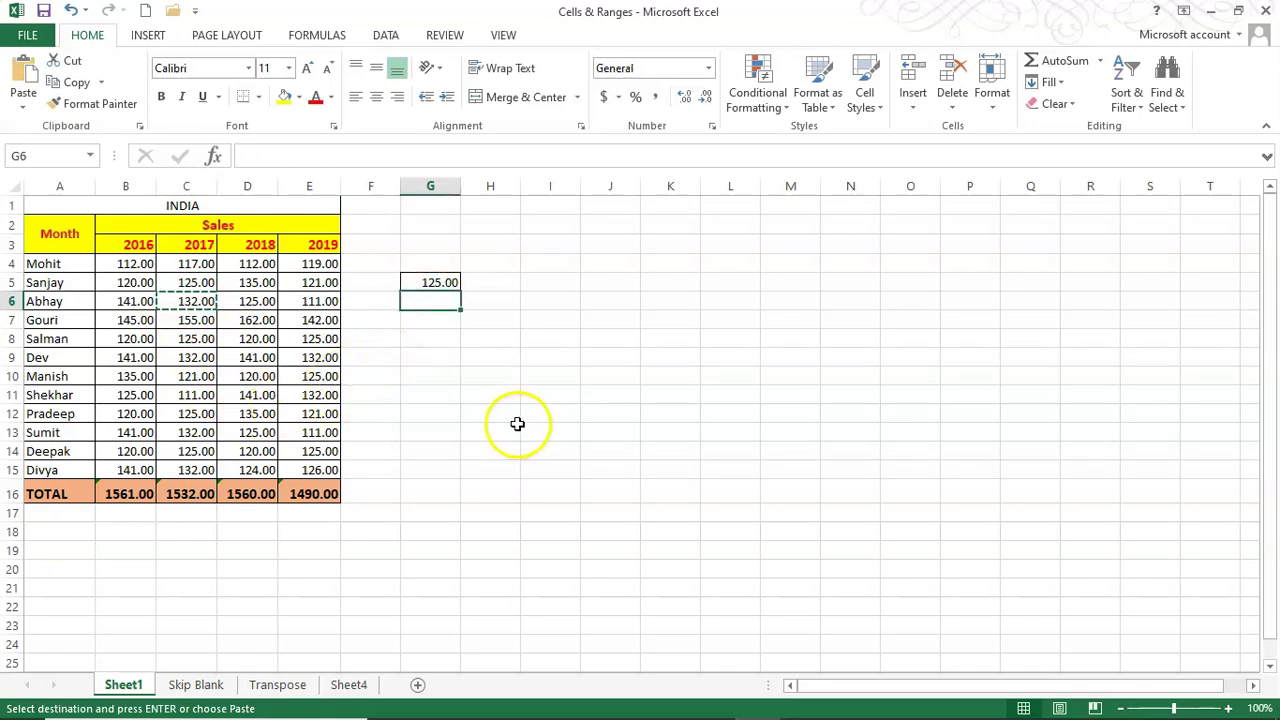
key("ctrl+v")
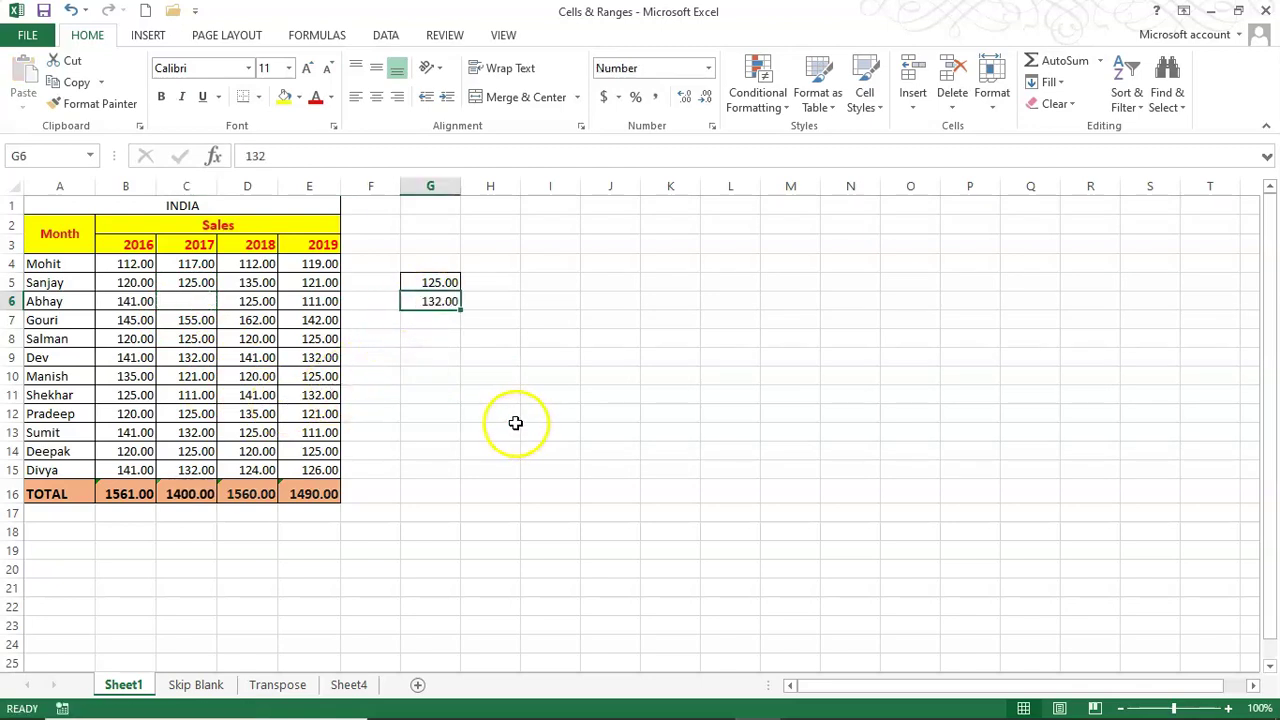
Step: Undo the pastes into G6 and G5 and cancel the pending copy of C5
left_click(70, 10)
left_click(70, 10)
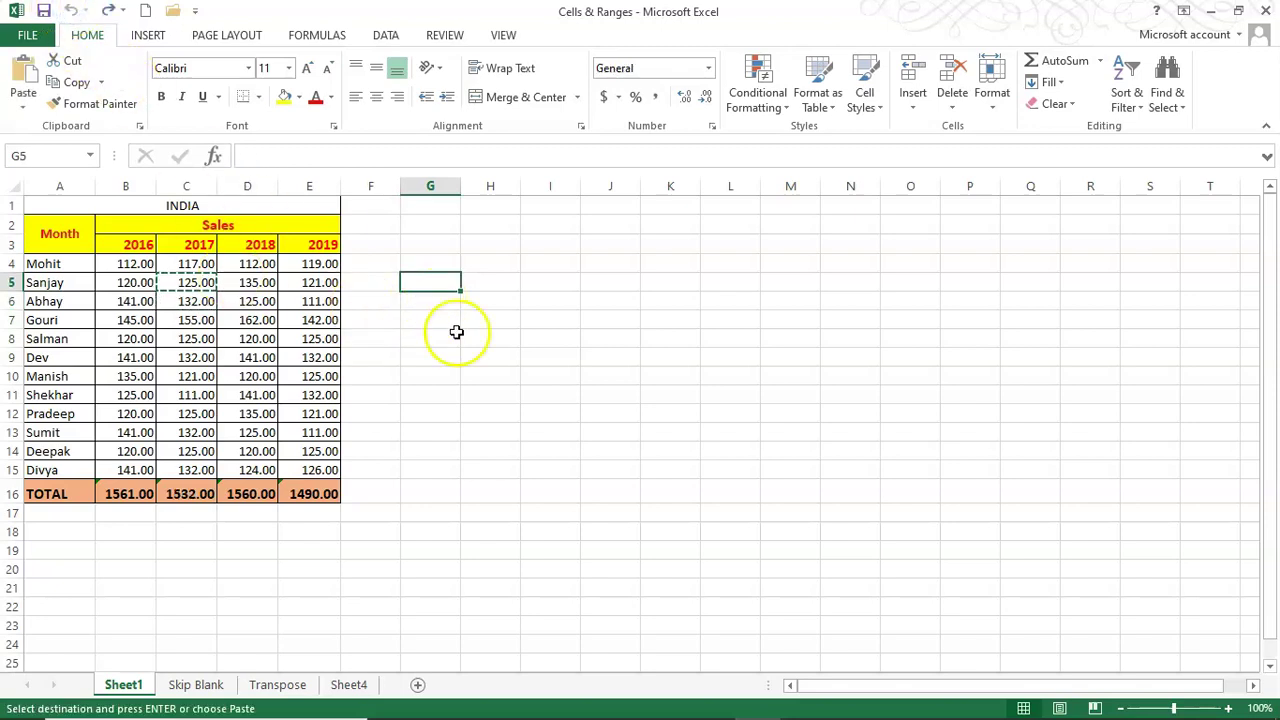
left_click(545, 336)
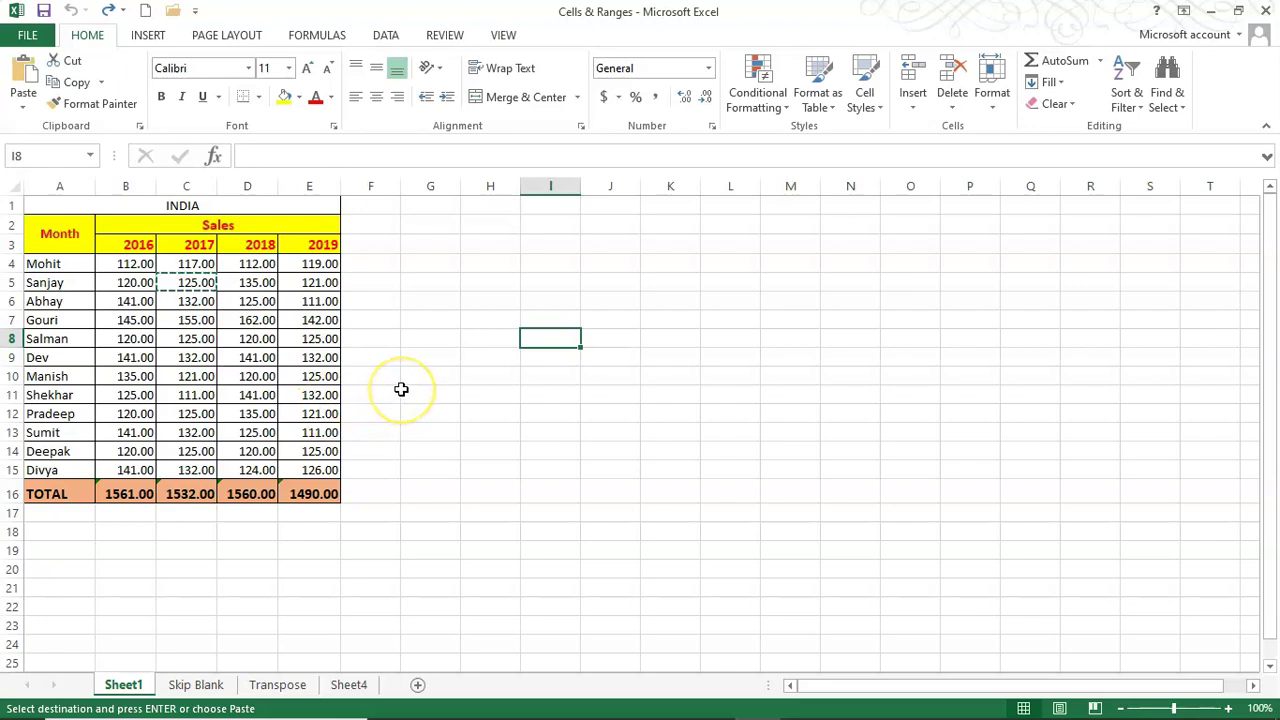
key("Escape")
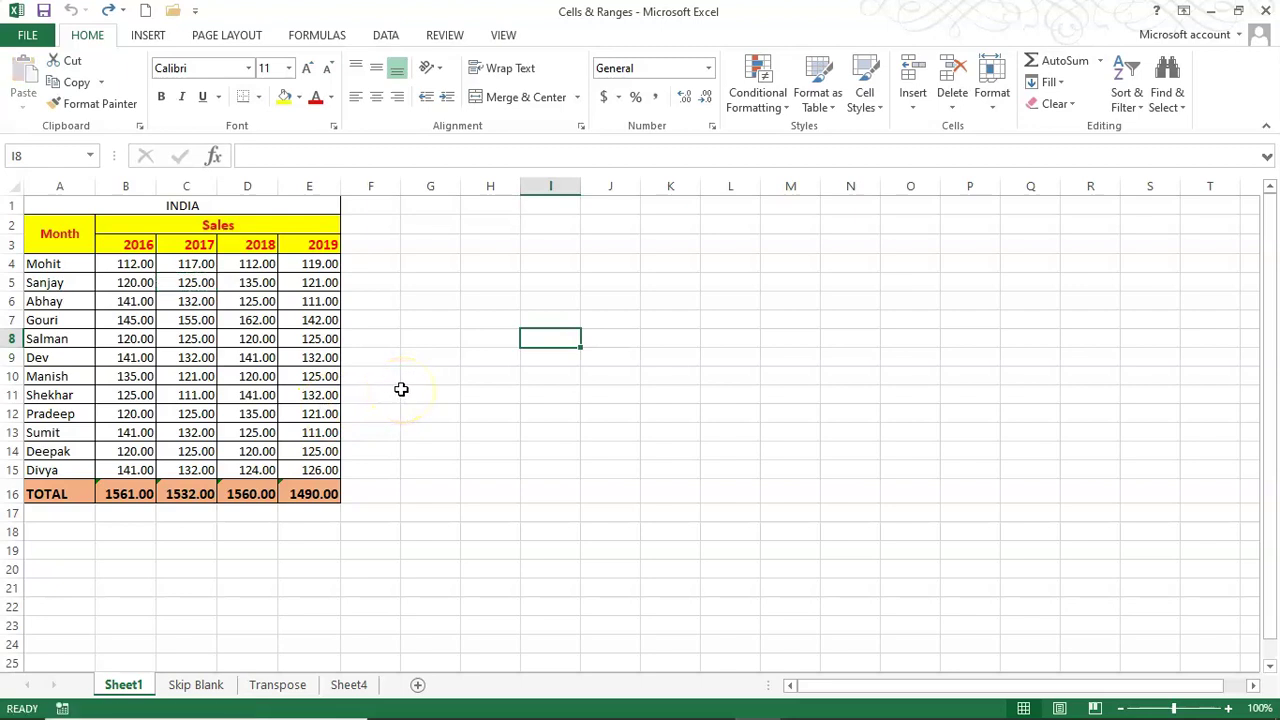
Step: Copy the sales table A2:E16 and paste it starting at cell H2
left_click_drag(57, 228, 322, 493)
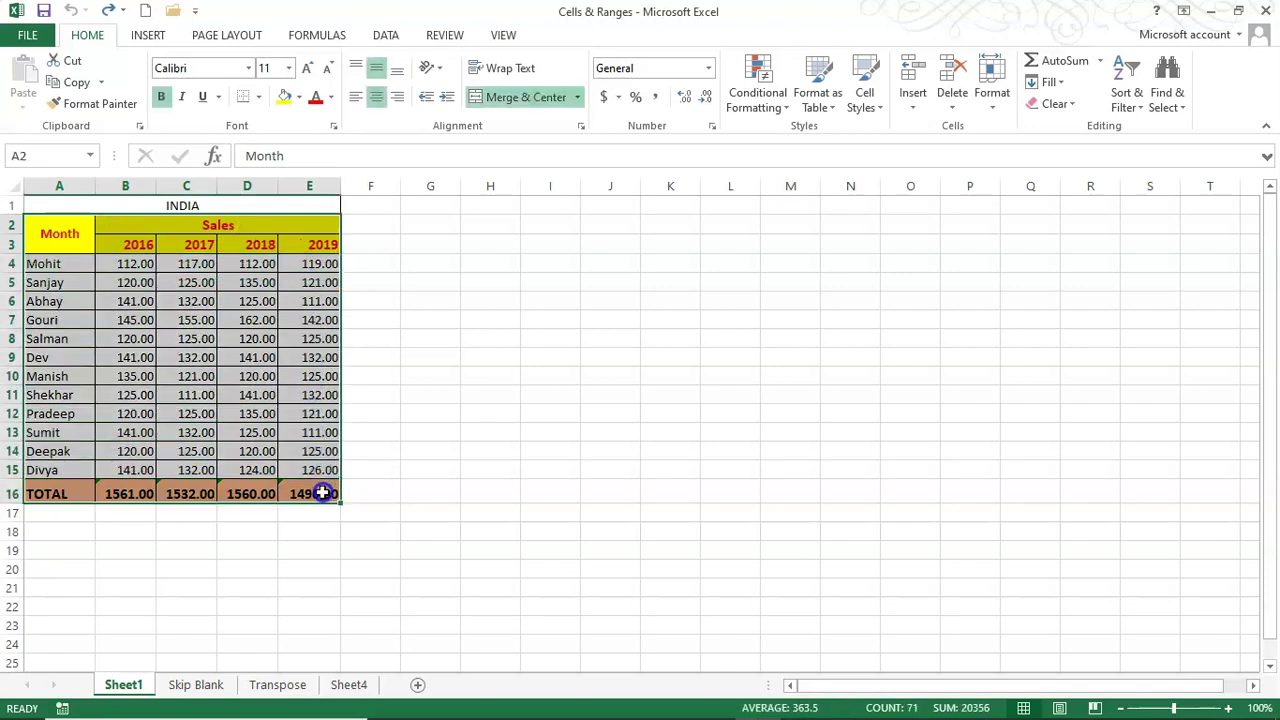
key("ctrl+c")
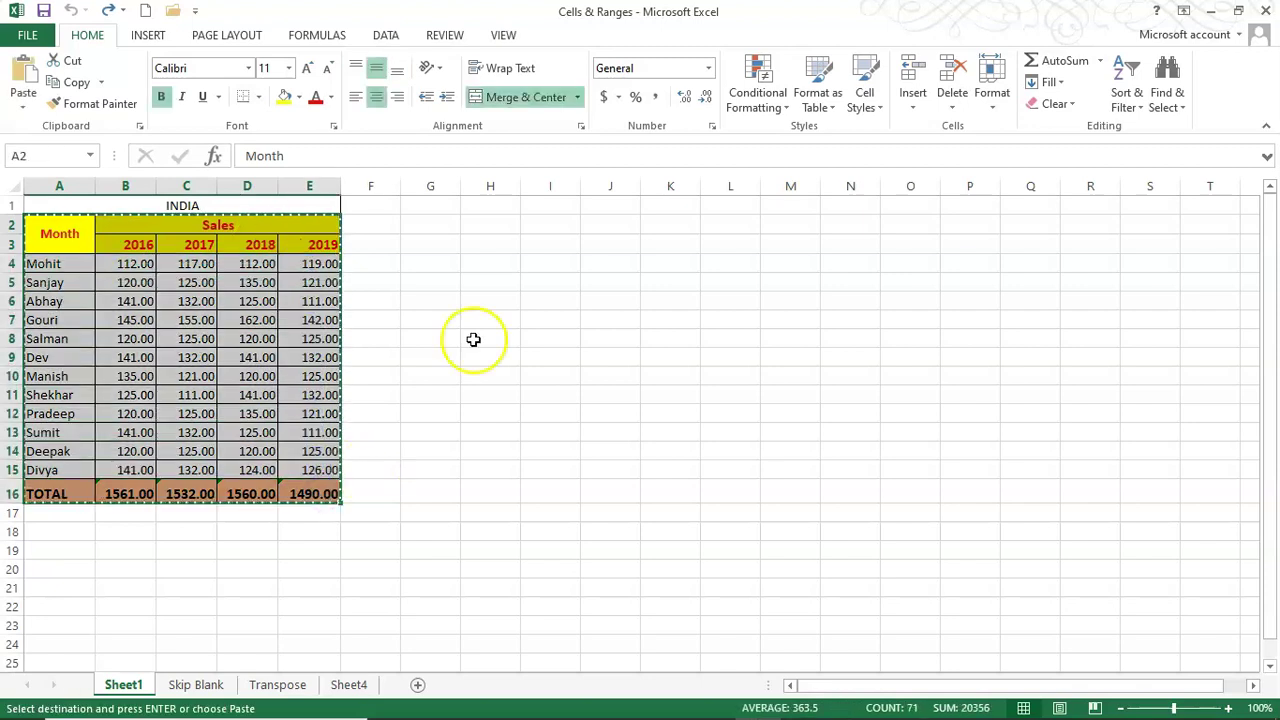
left_click(474, 227)
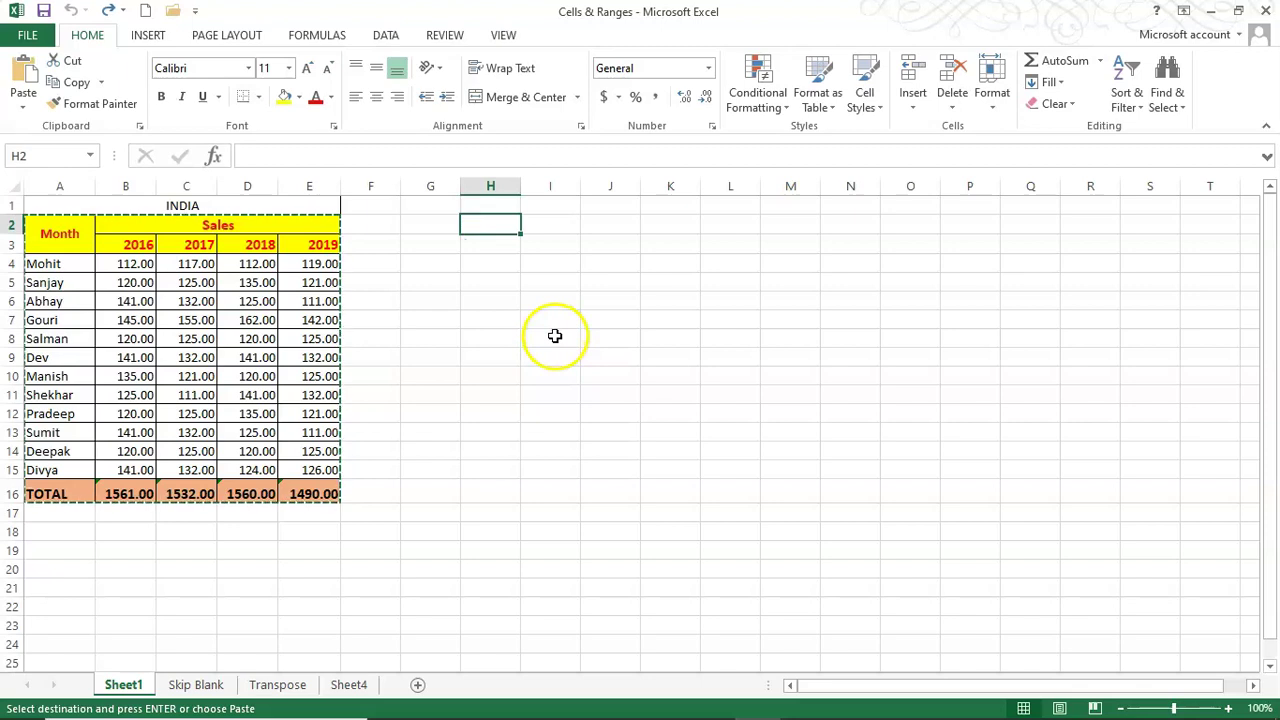
key("ctrl+v")
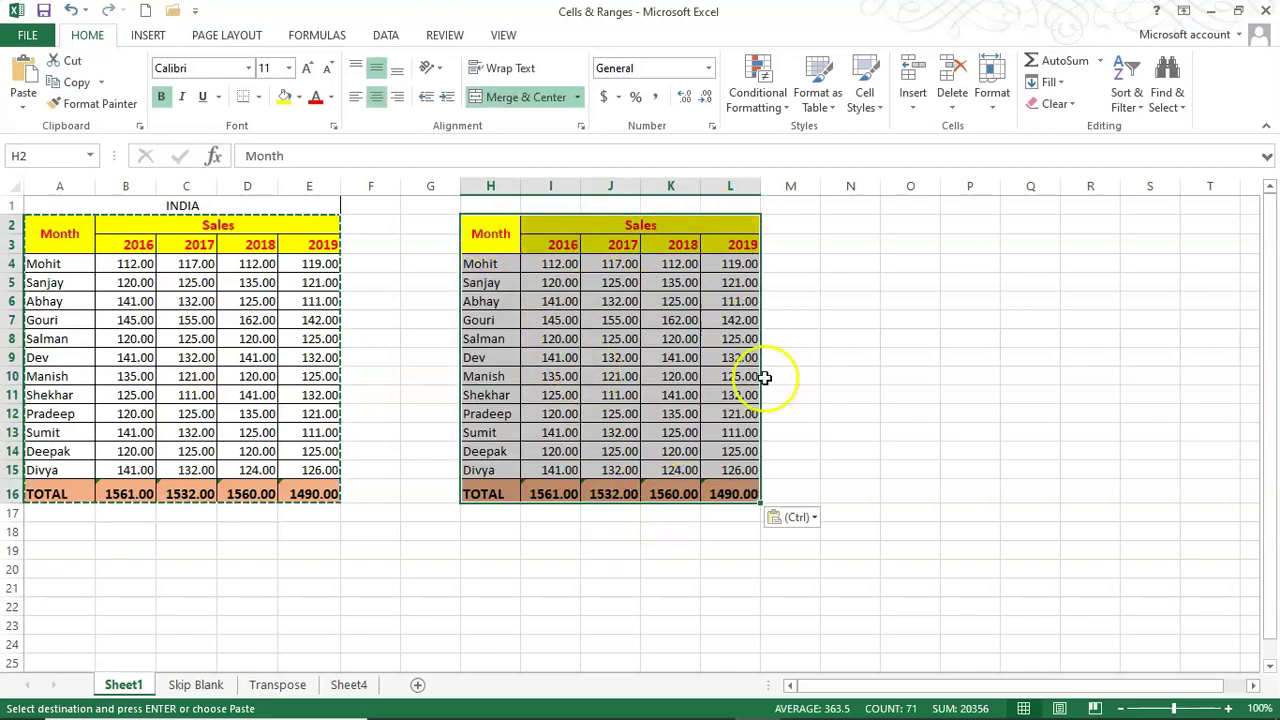
Step: Check the total formulas in cells I16, J16 and K16 of the pasted table
left_click(561, 493)
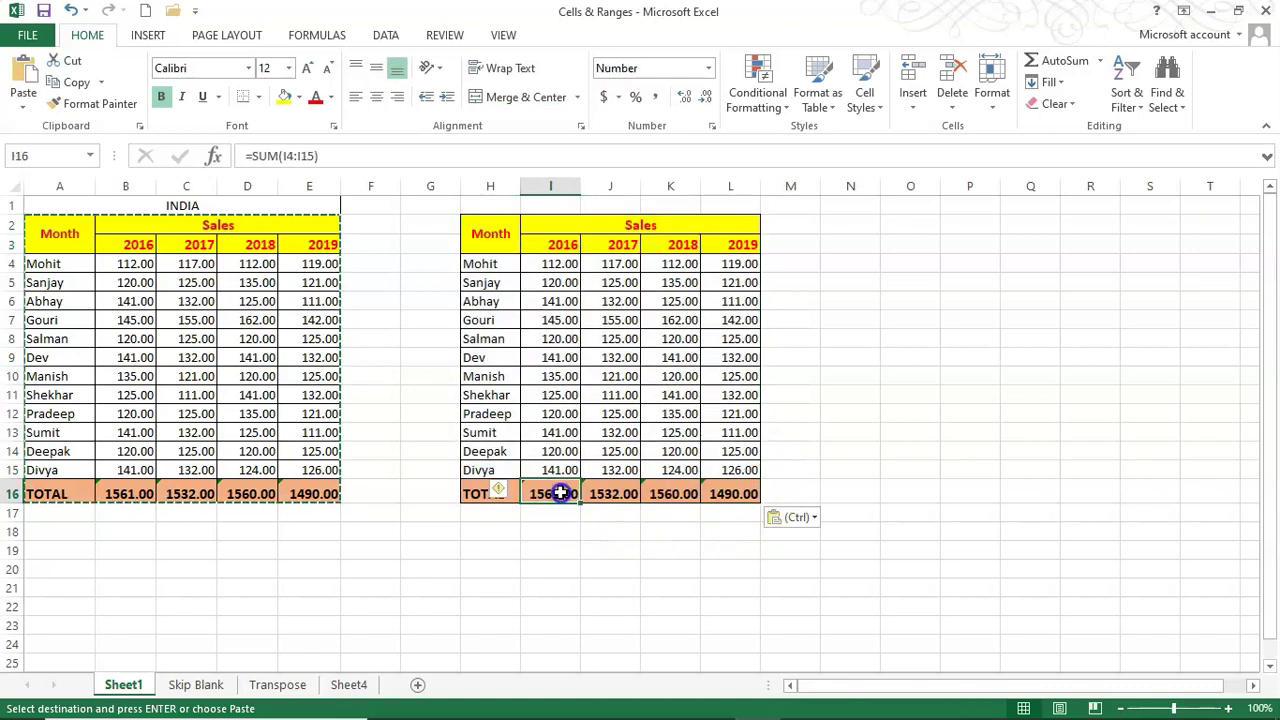
left_click(620, 493)
left_click(670, 493)
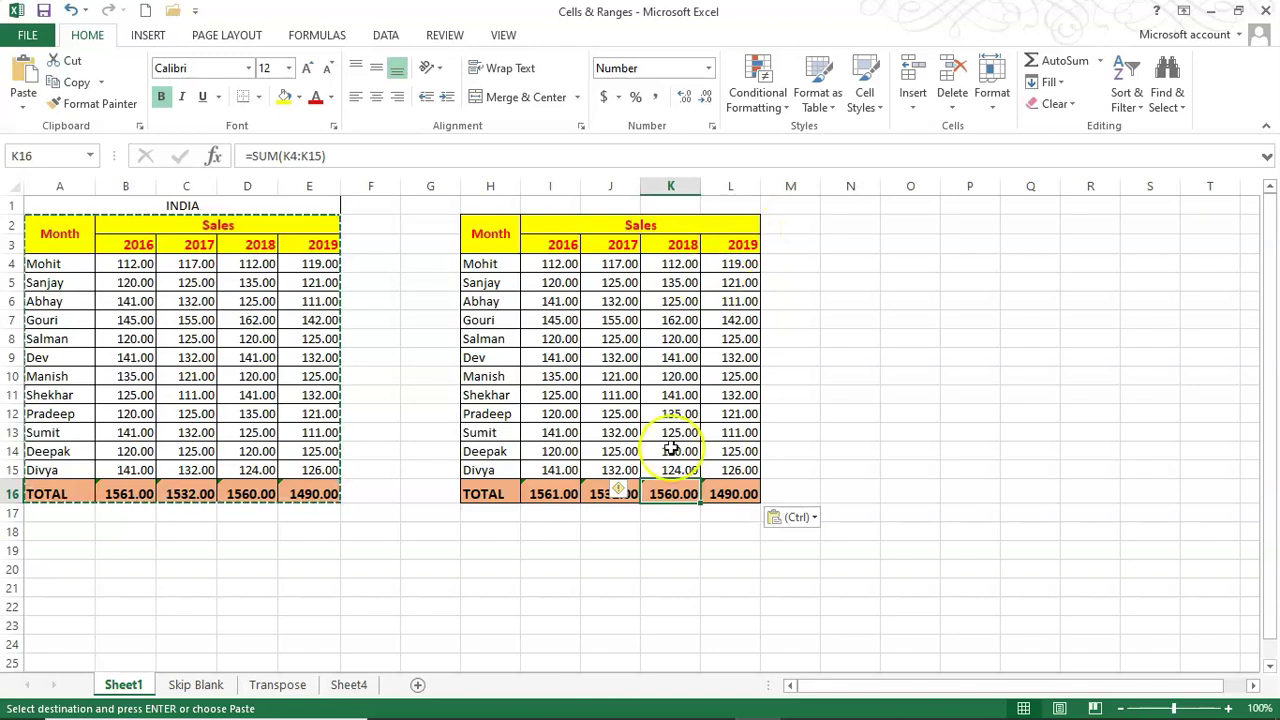
left_click(41, 681)
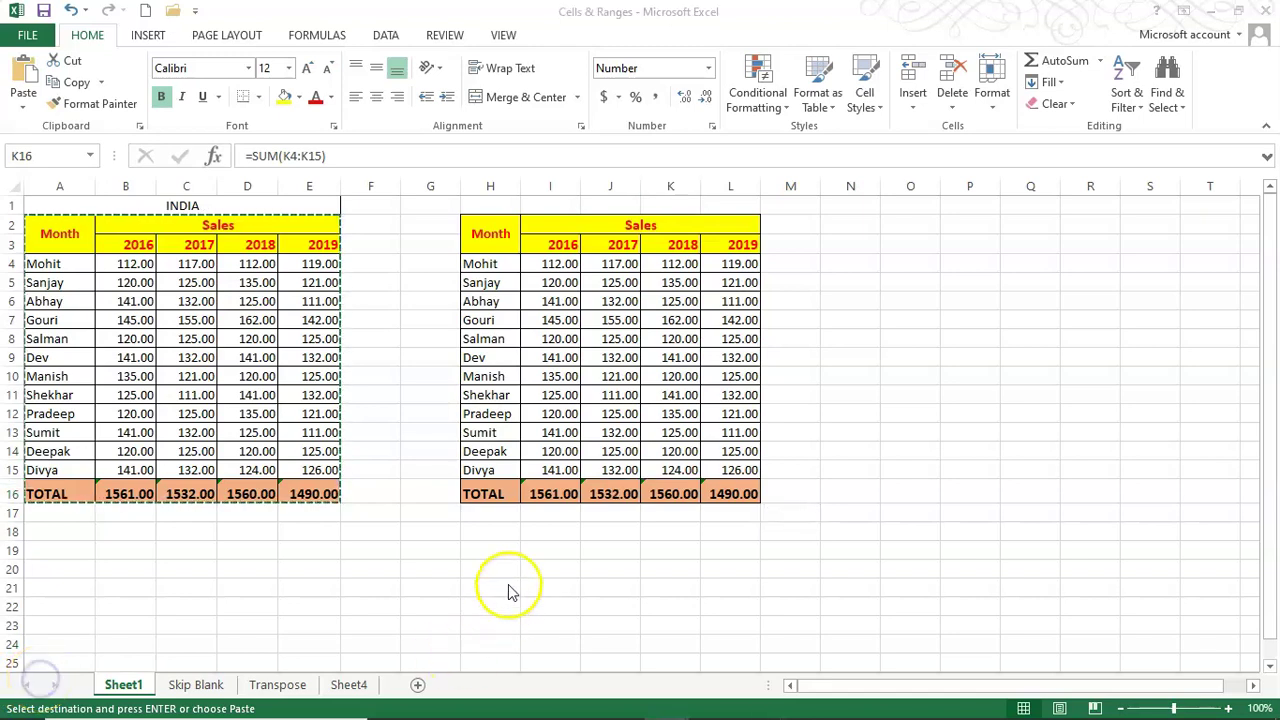
Step: Clear all contents and formatting from columns H to L
left_click_drag(487, 187, 749, 167)
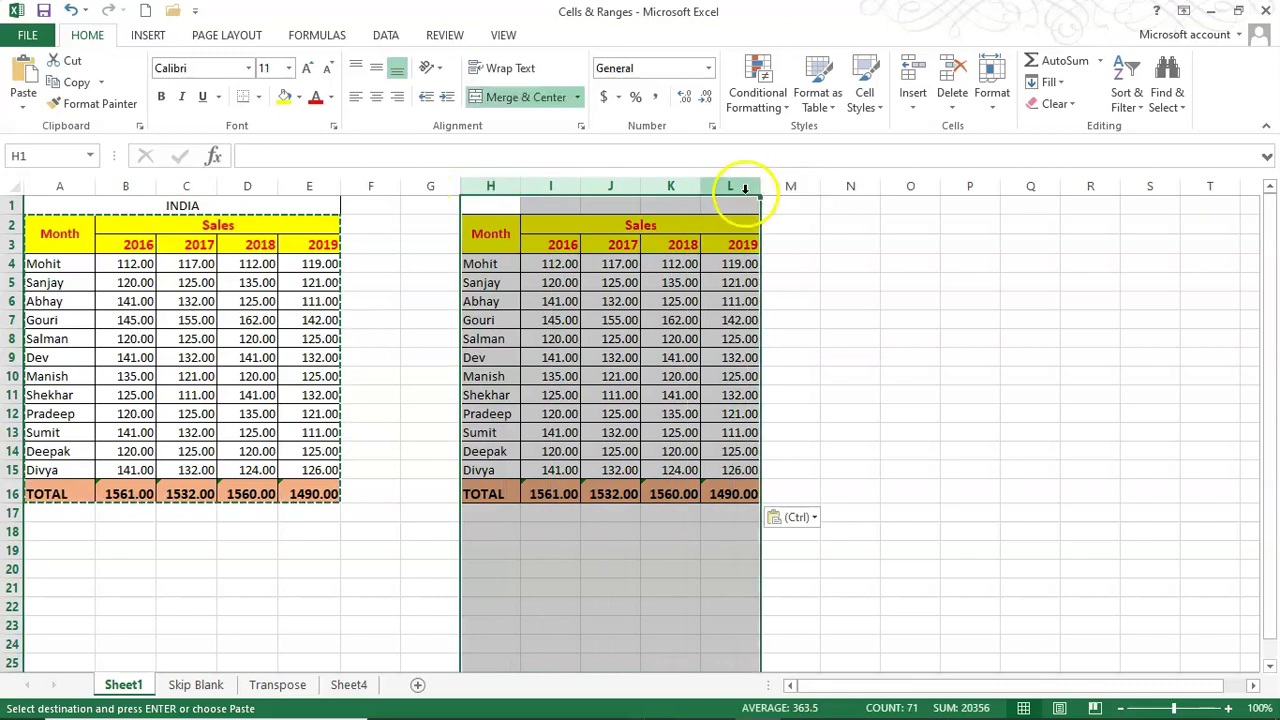
left_click(1055, 103)
left_click(1064, 126)
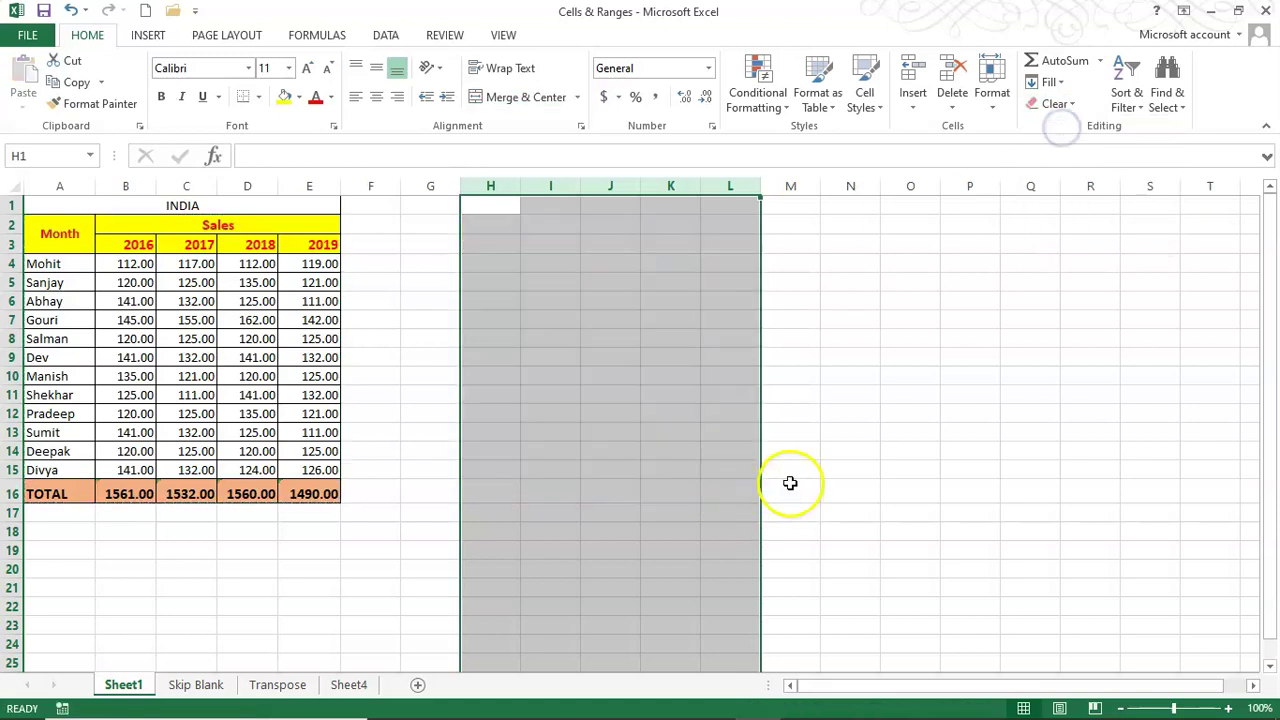
left_click(806, 420)
left_click(597, 474)
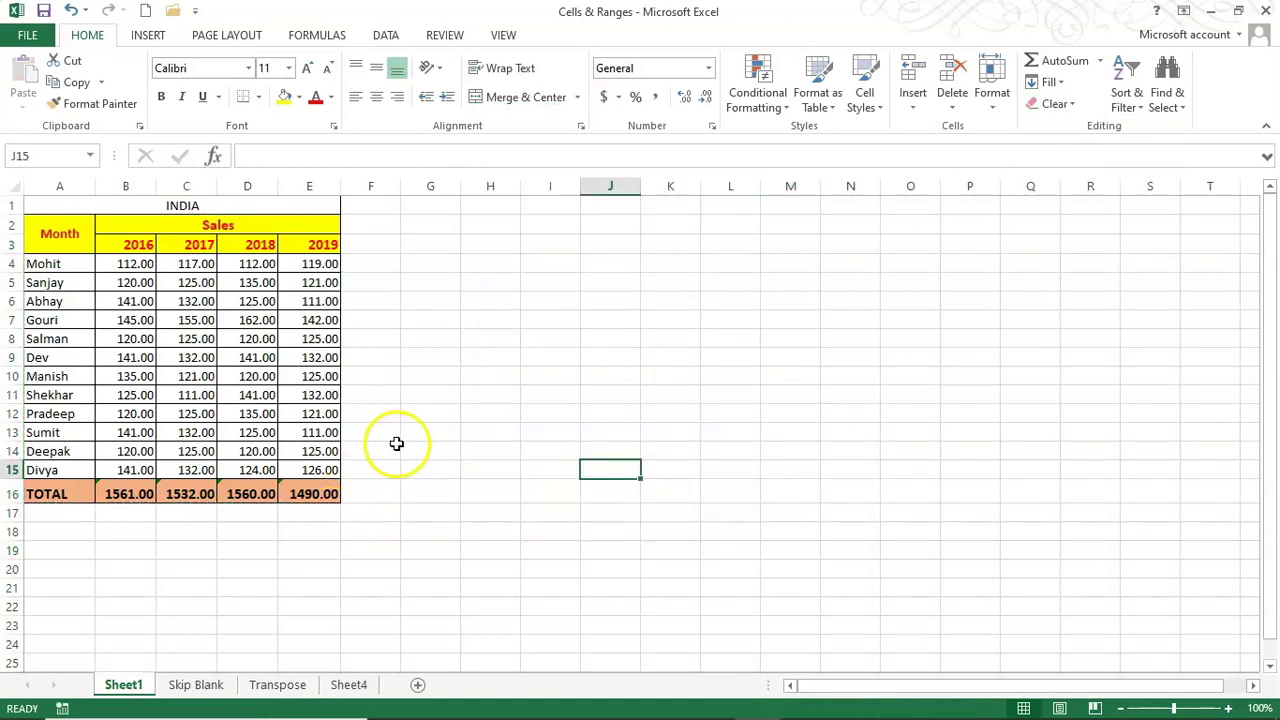
Step: Copy the range A4:D7 directly onto the sheet starting at cell G4, without using the clipboard
left_click_drag(58, 264, 234, 320)
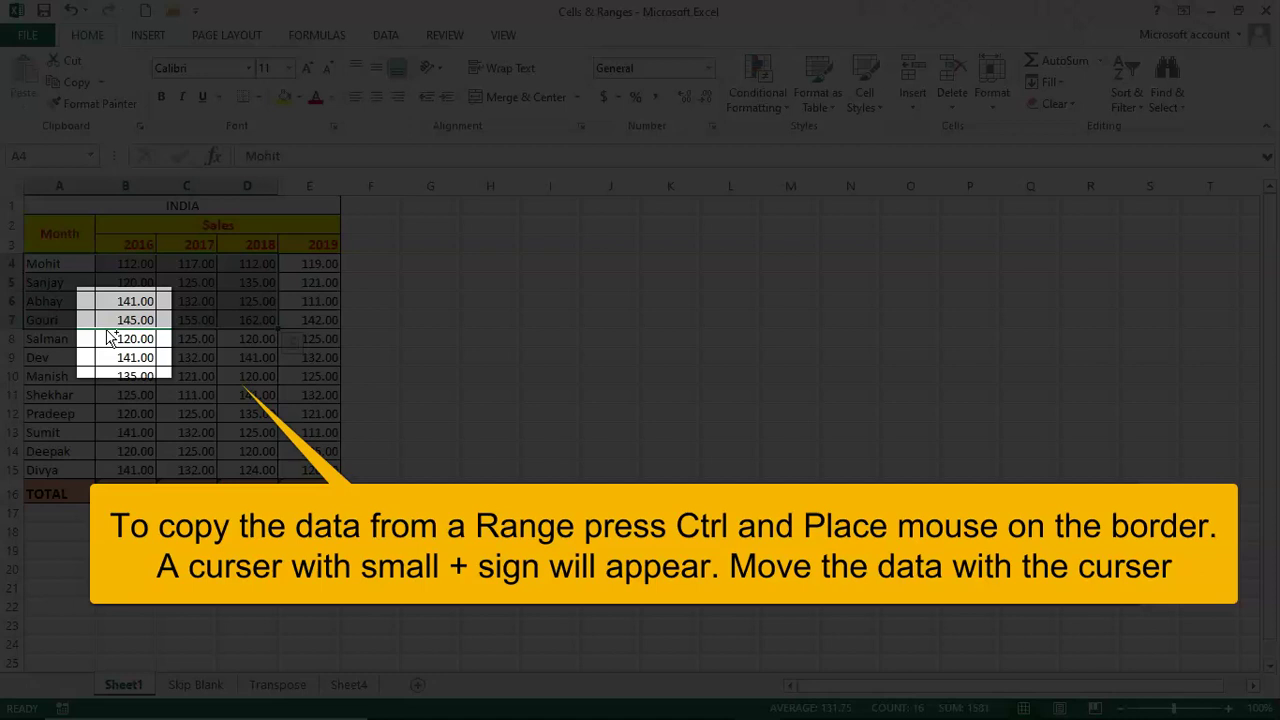
left_click_drag(108, 336, 490, 328)
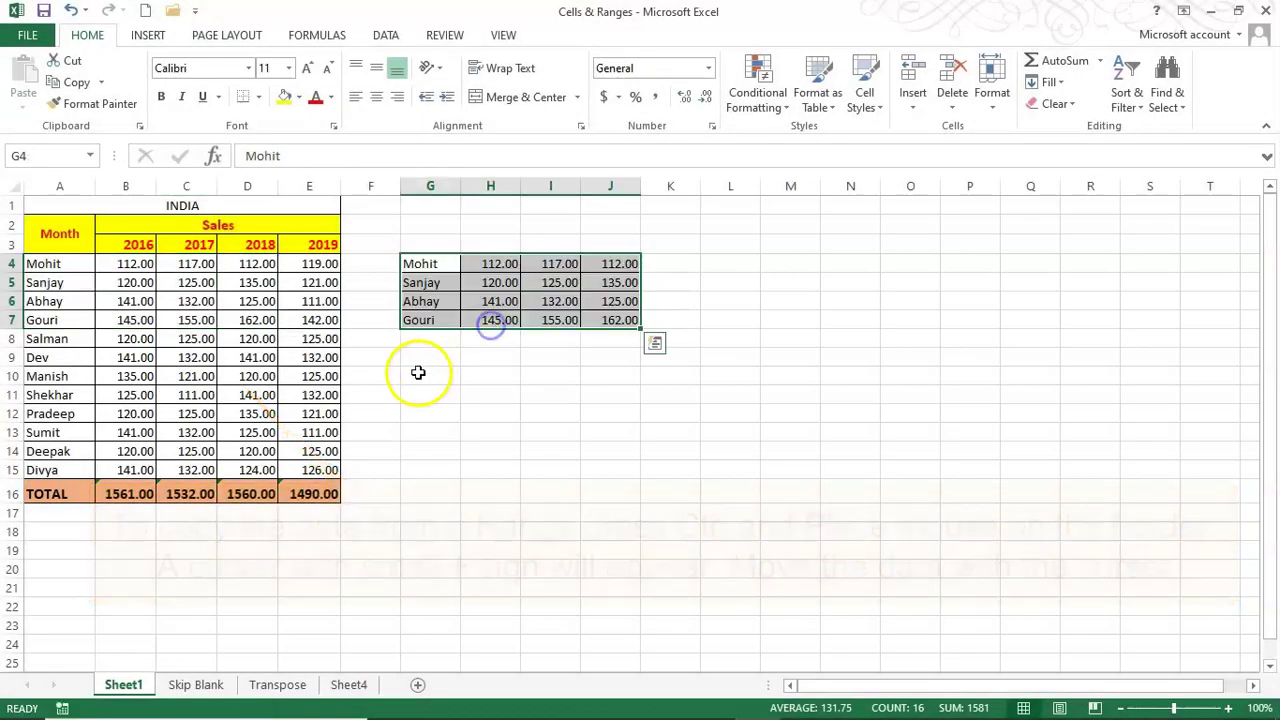
left_click(474, 353)
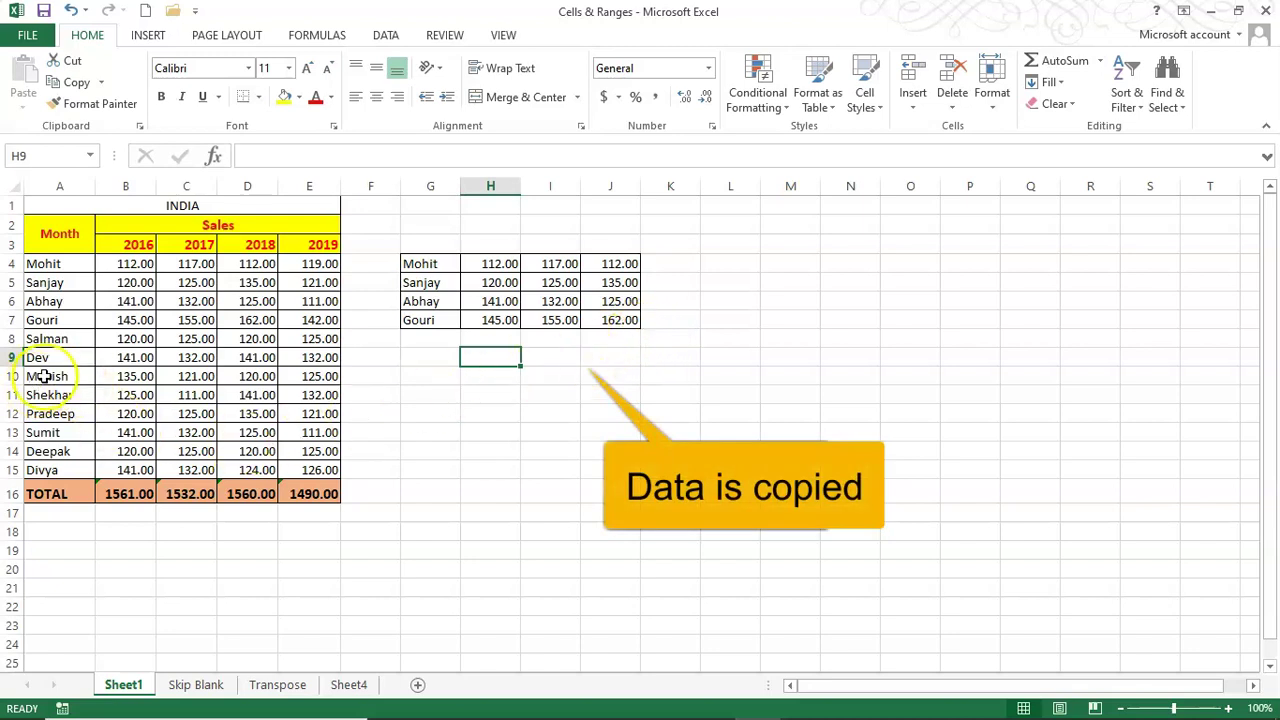
Step: Move the range A9:D12 to a new location starting at cell G9
left_click_drag(52, 340, 250, 416)
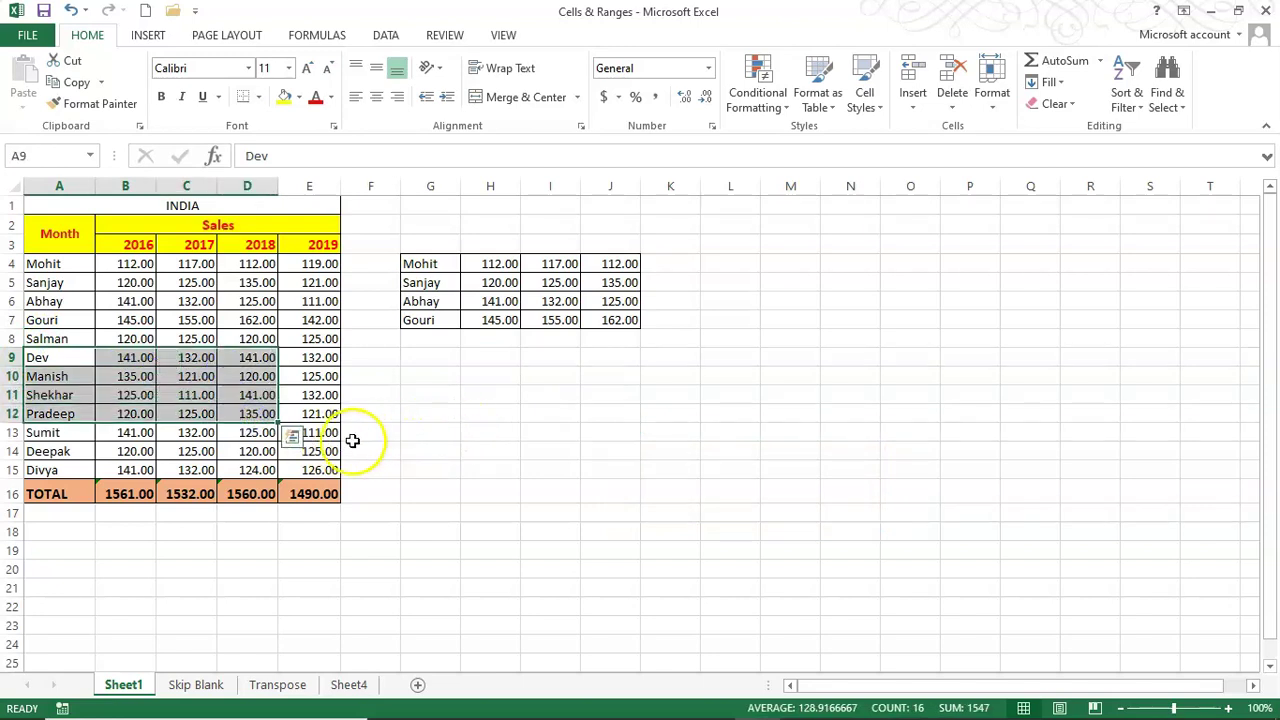
left_click_drag(280, 426, 133, 424)
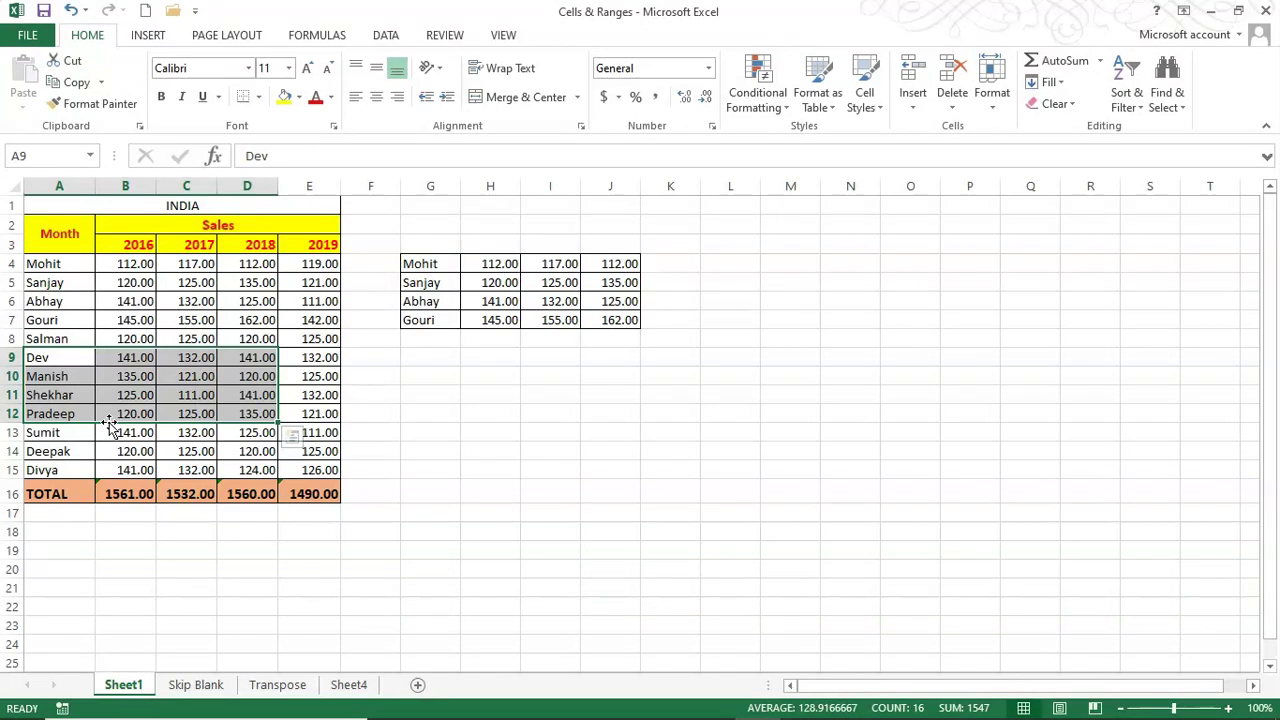
left_click_drag(110, 424, 489, 412)
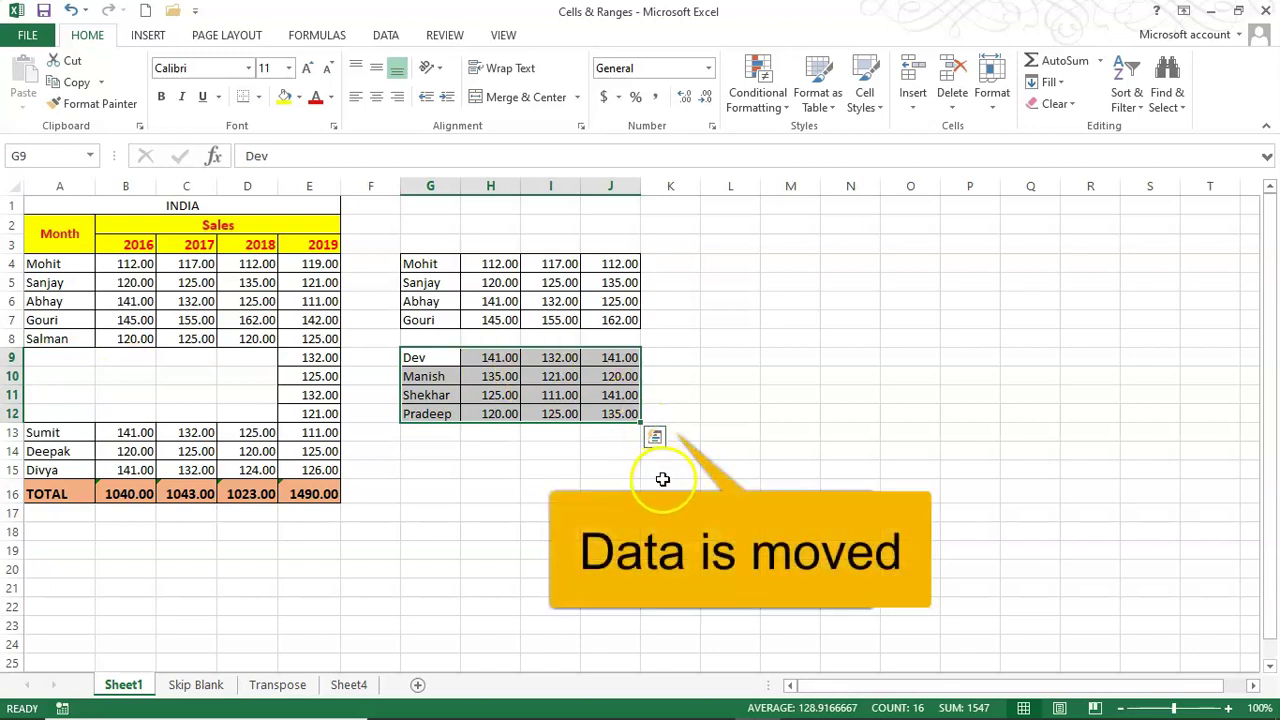
Step: Undo the move of A9:D12 and the copy of A4:D7
left_click(69, 11)
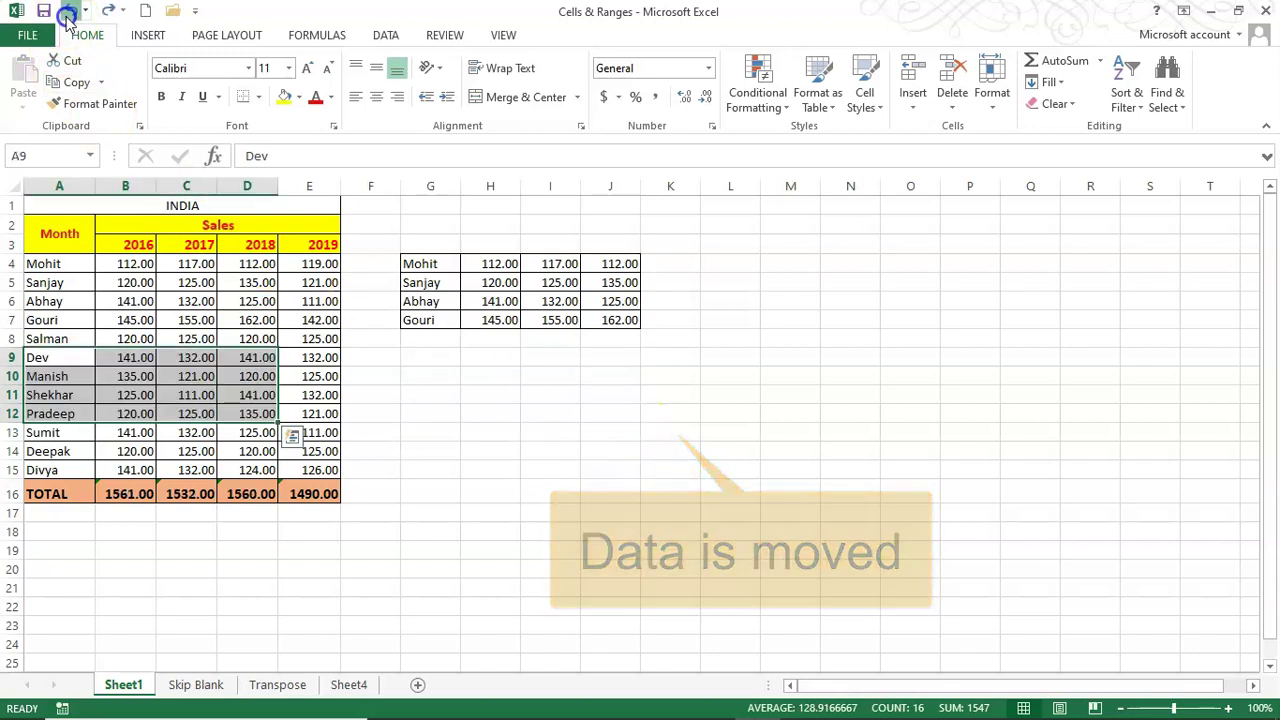
left_click(69, 11)
left_click(610, 432)
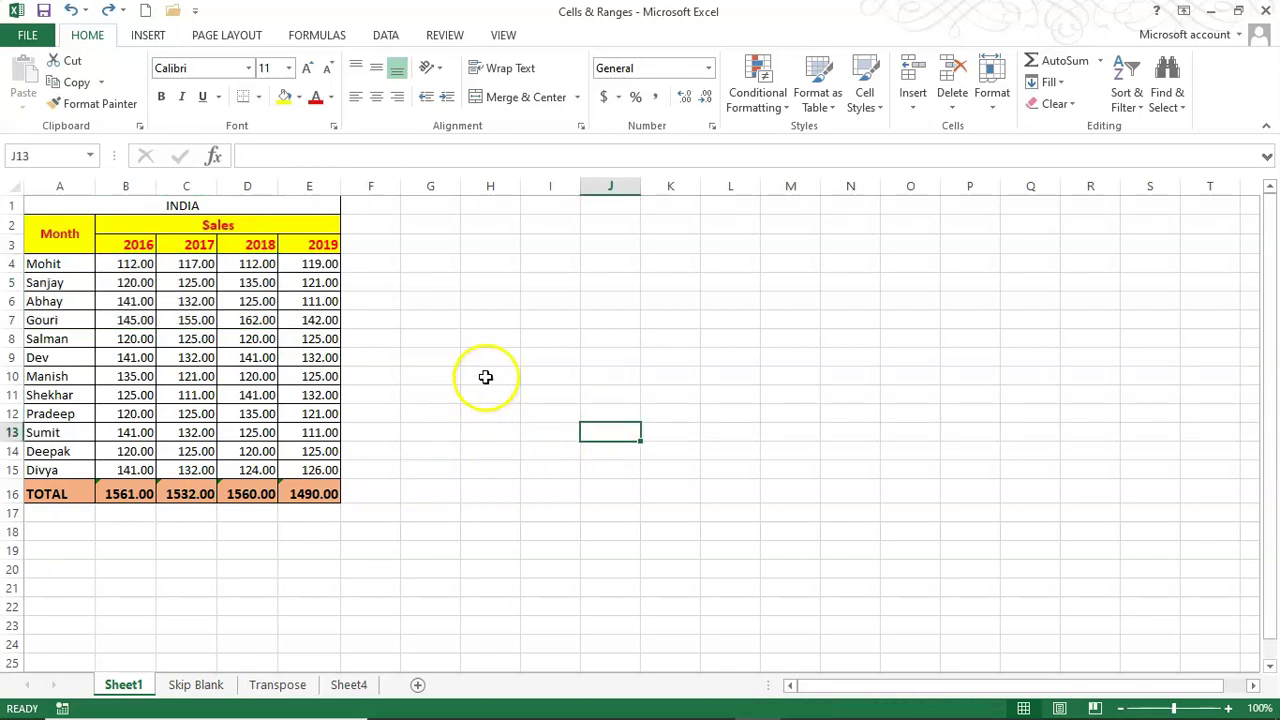
left_click(488, 305)
left_click_drag(57, 264, 251, 340)
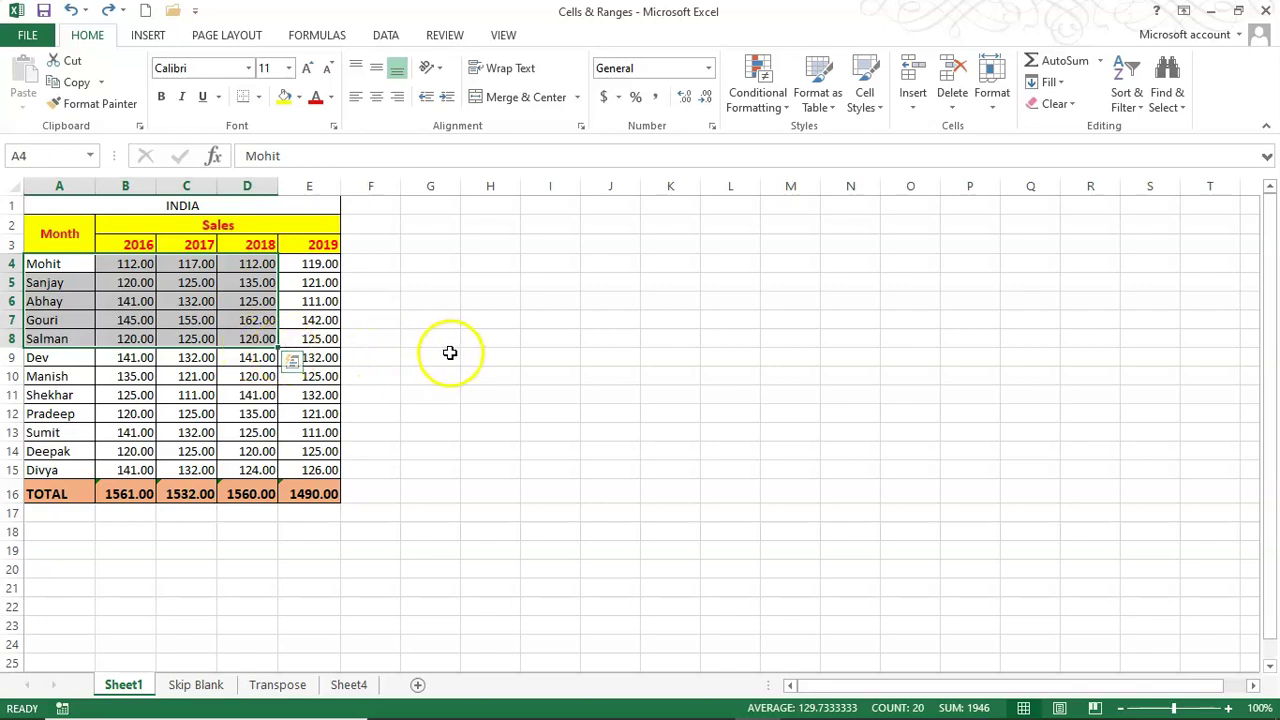
key("ctrl+q")
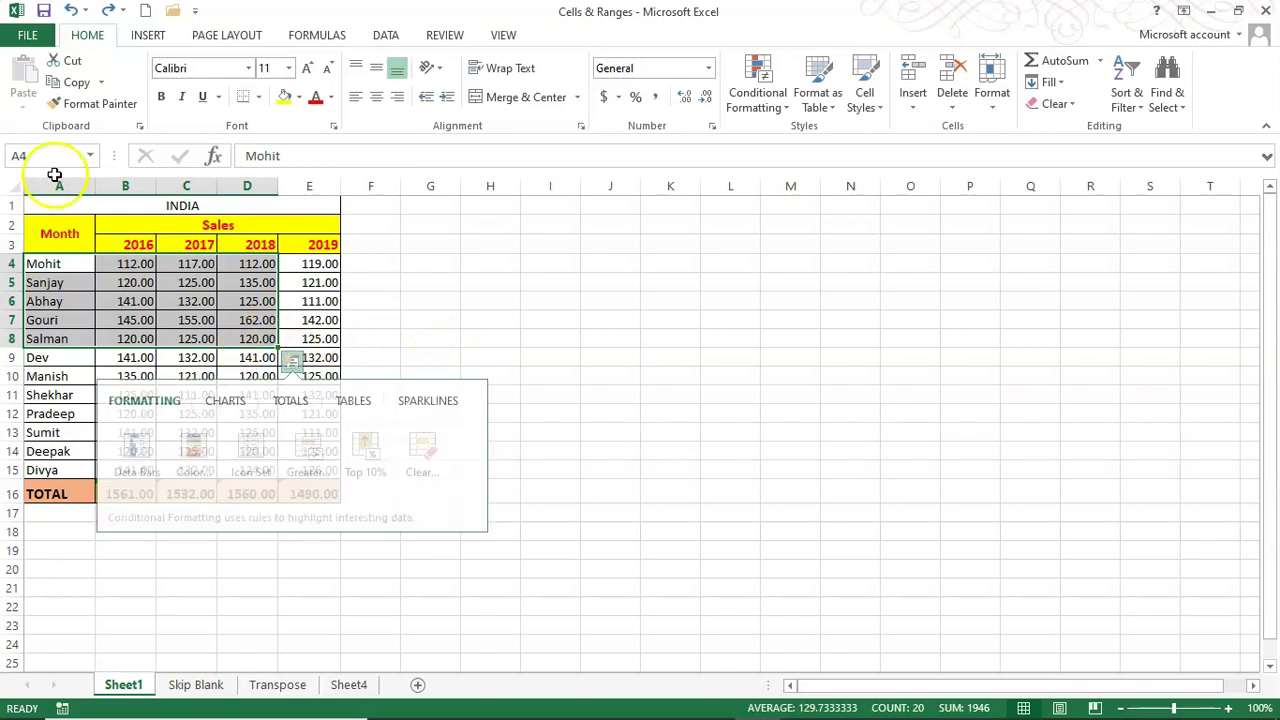
left_click(440, 246)
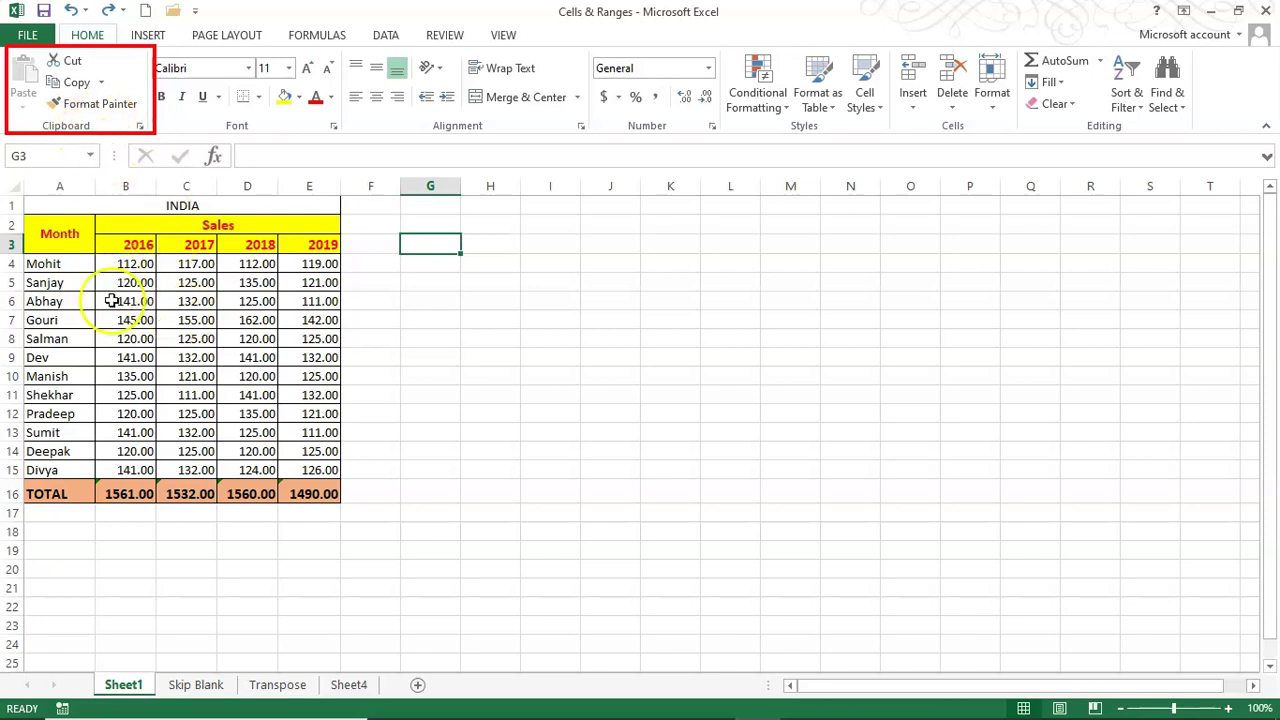
Step: Copy the range A4:E8 and preview the paste options at cell H4, leaving without pasting
left_click_drag(74, 263, 309, 334)
left_click(76, 83)
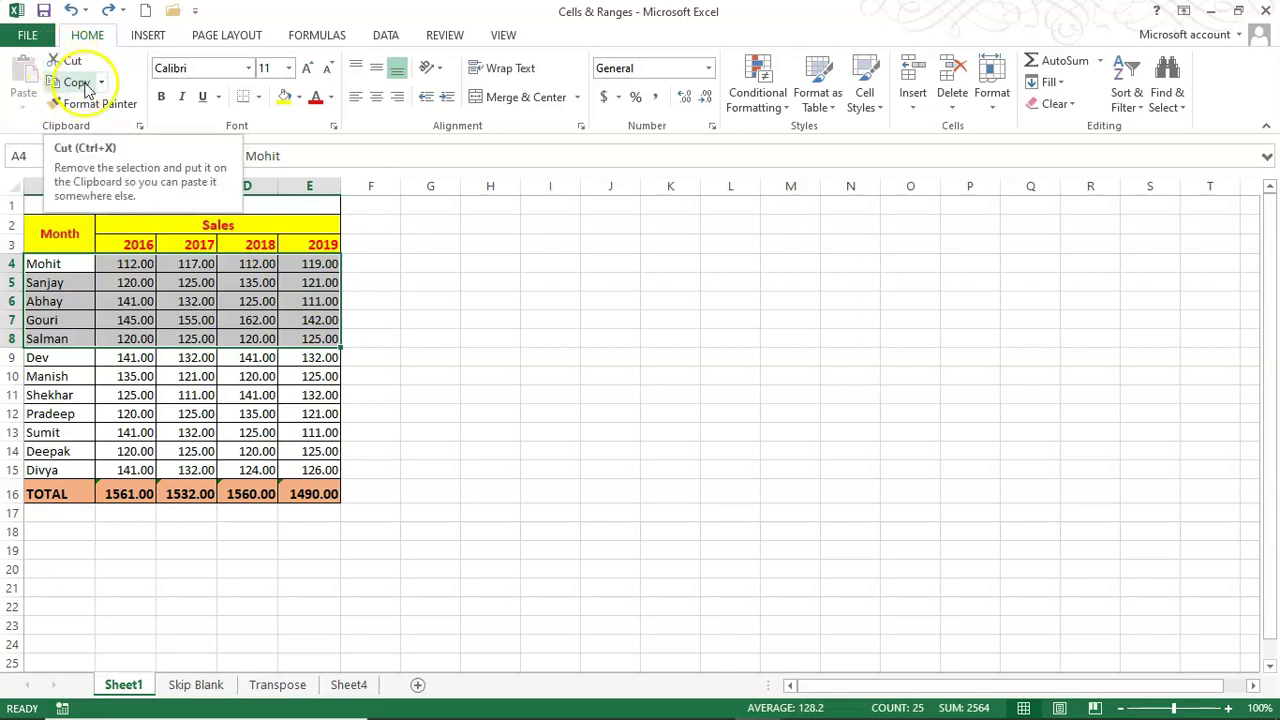
left_click(72, 82)
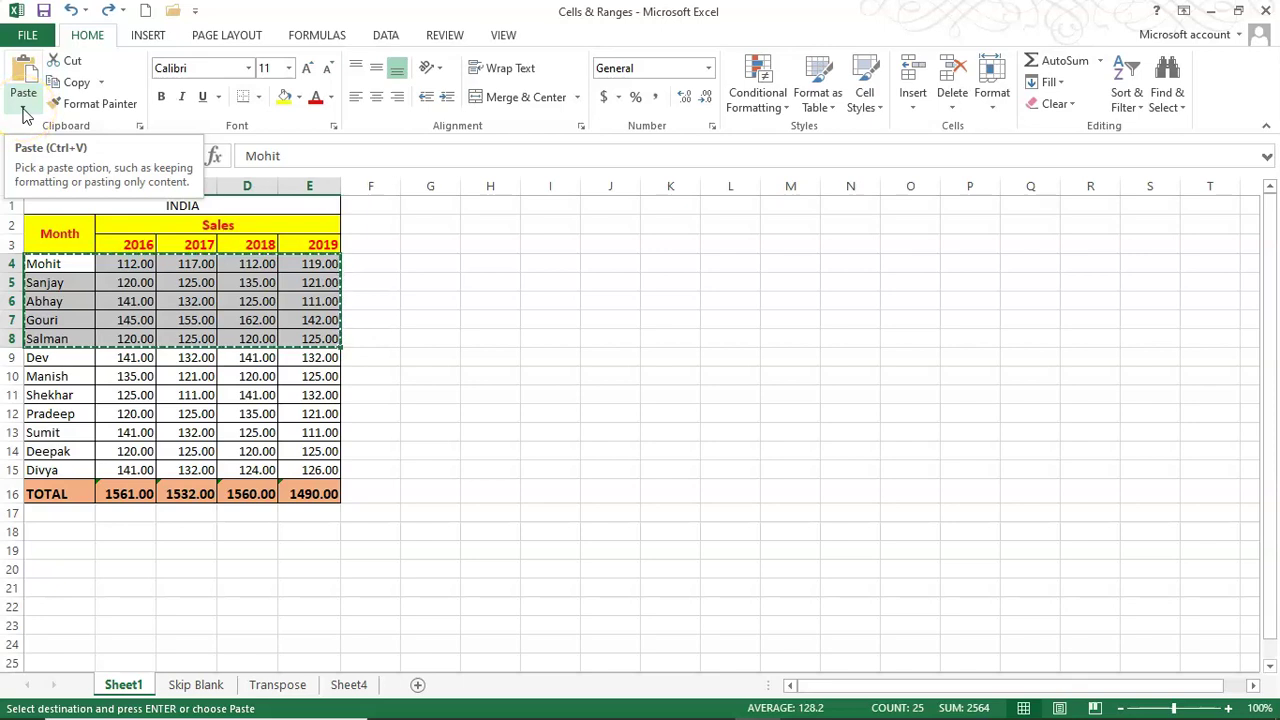
left_click(24, 112)
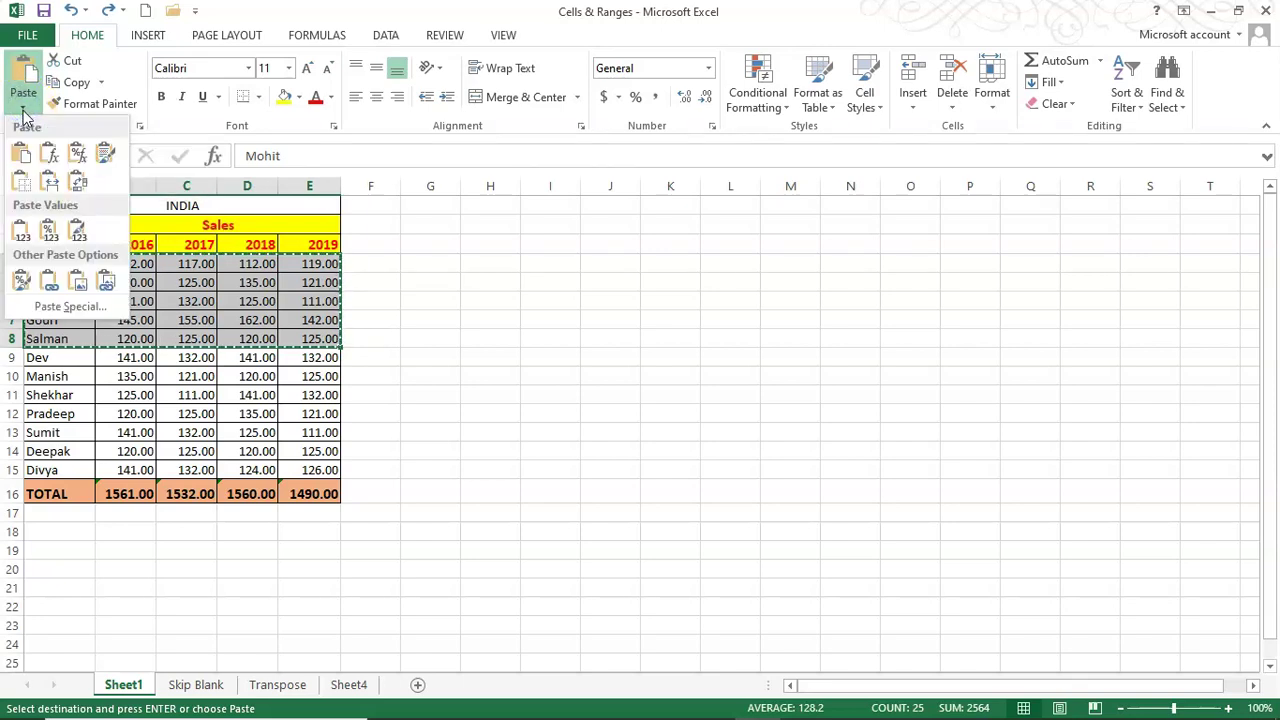
left_click(511, 290)
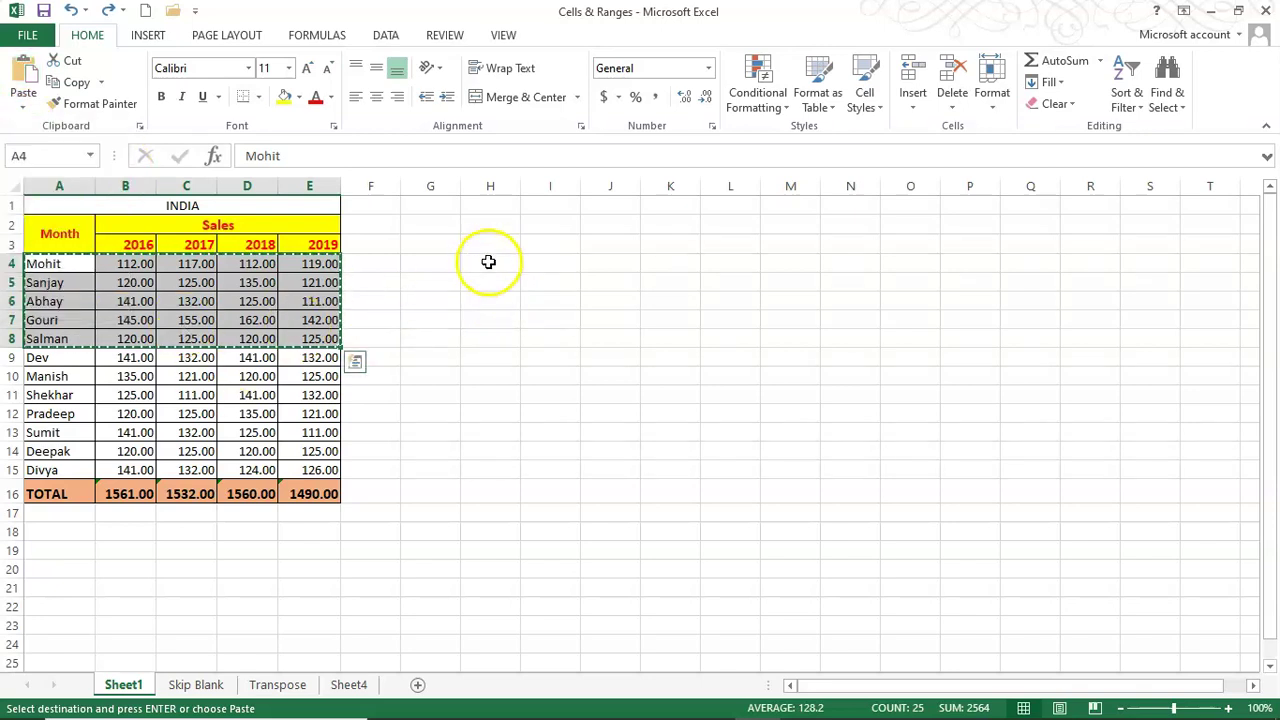
left_click(485, 261)
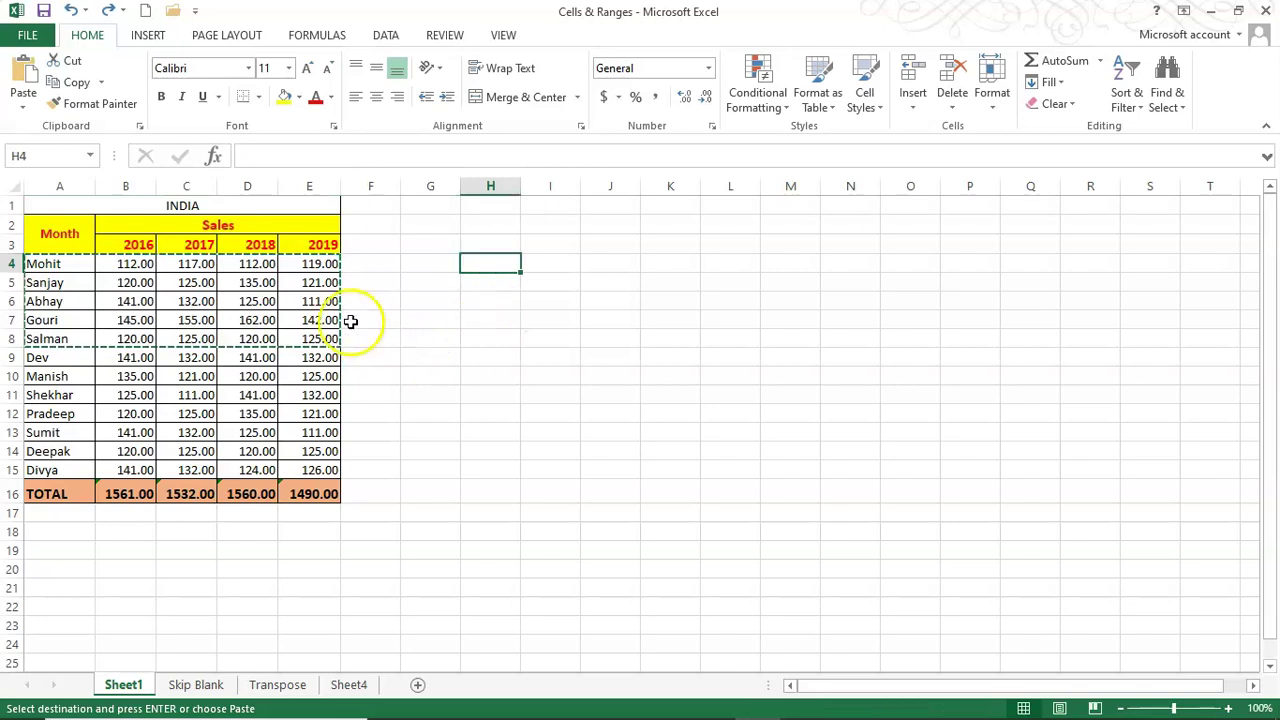
left_click(19, 111)
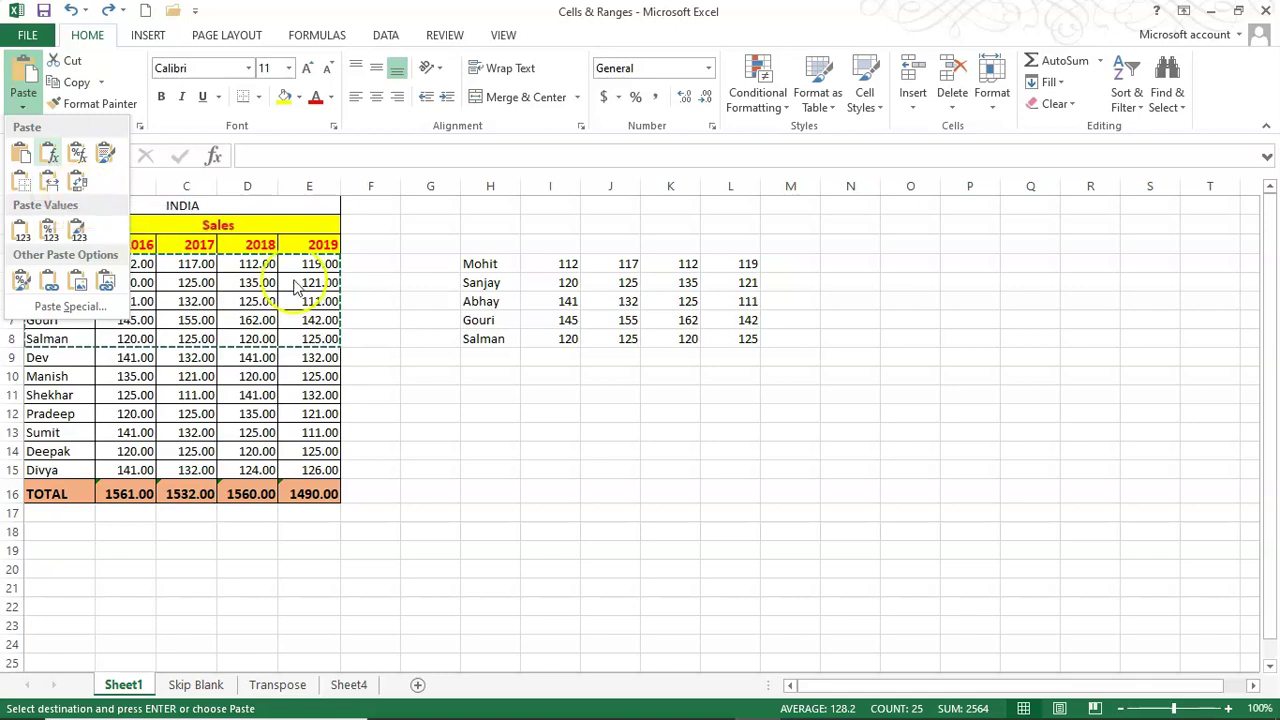
left_click(605, 408)
key("Escape")
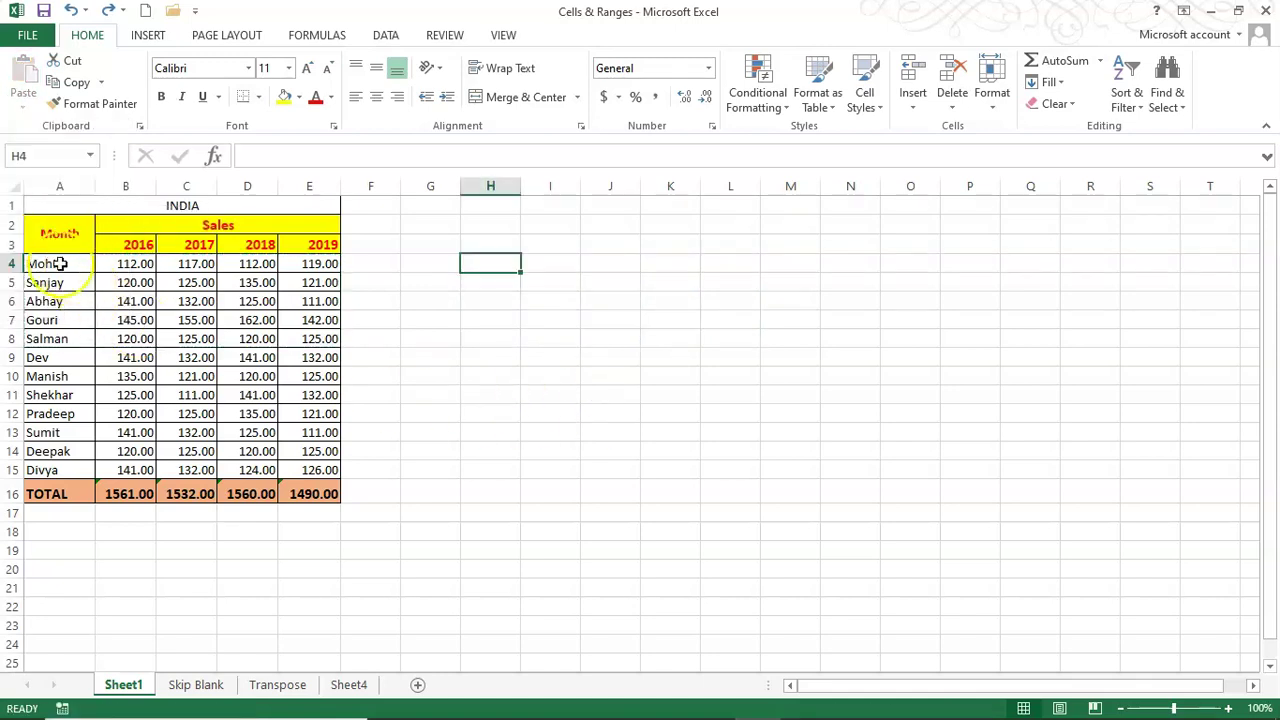
Step: Copy the table range A2:E16 and paste it as a static picture at cell H2
left_click_drag(57, 234, 336, 494)
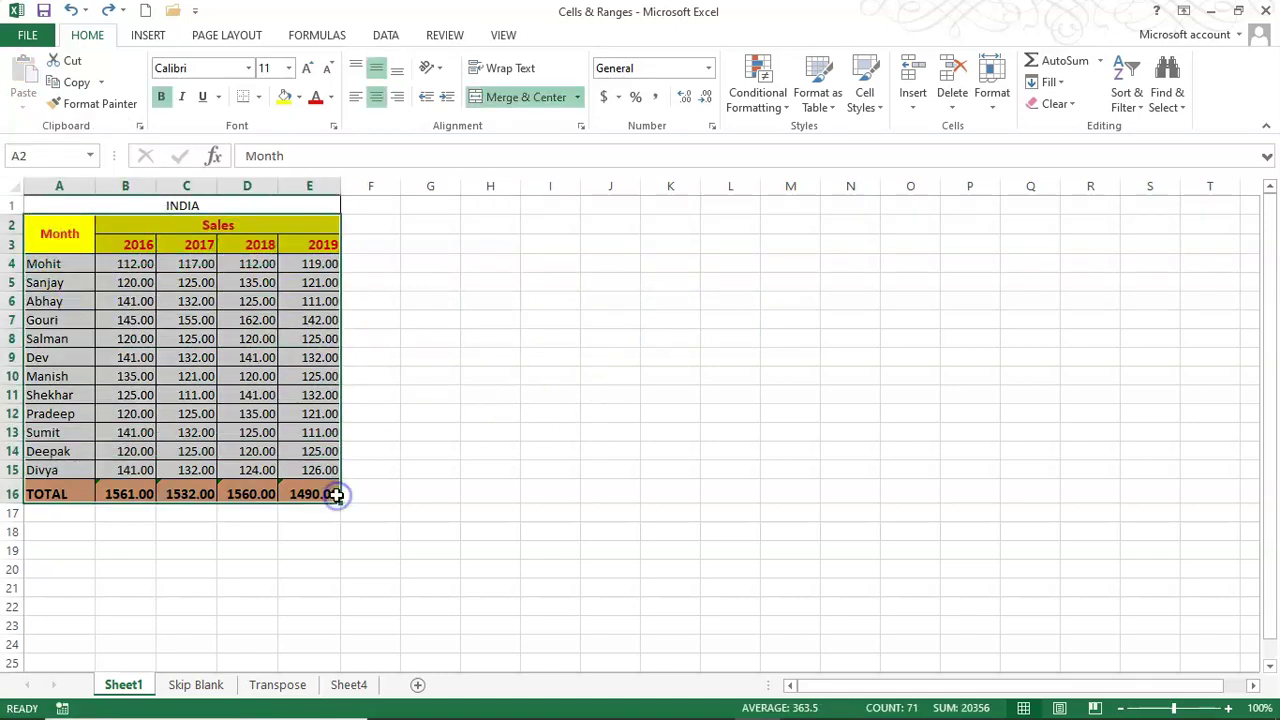
key("ctrl+c")
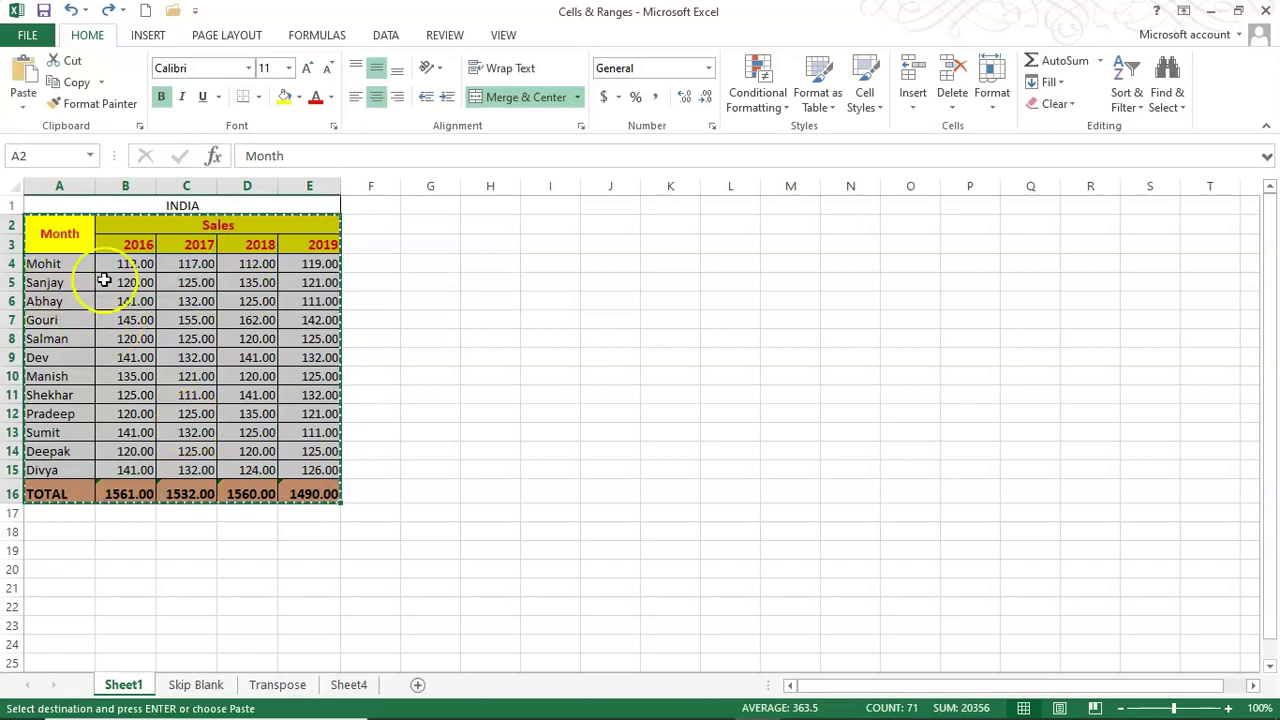
left_click(23, 100)
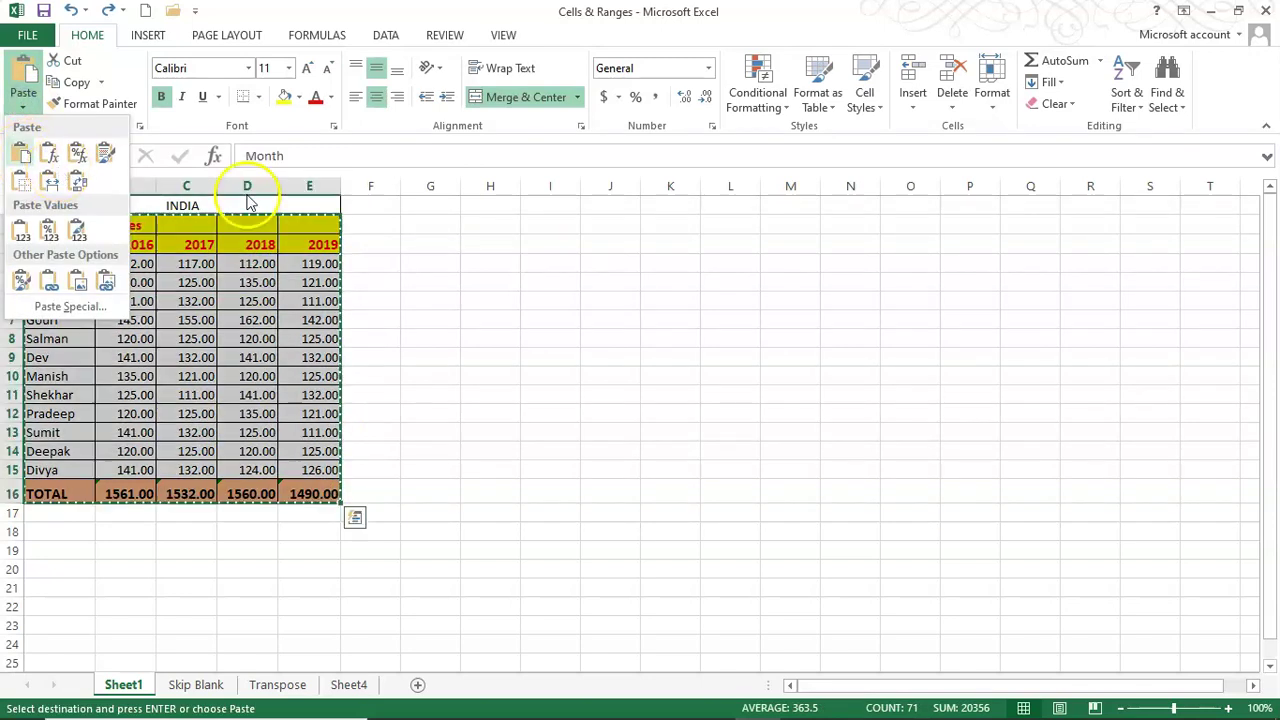
left_click(488, 224)
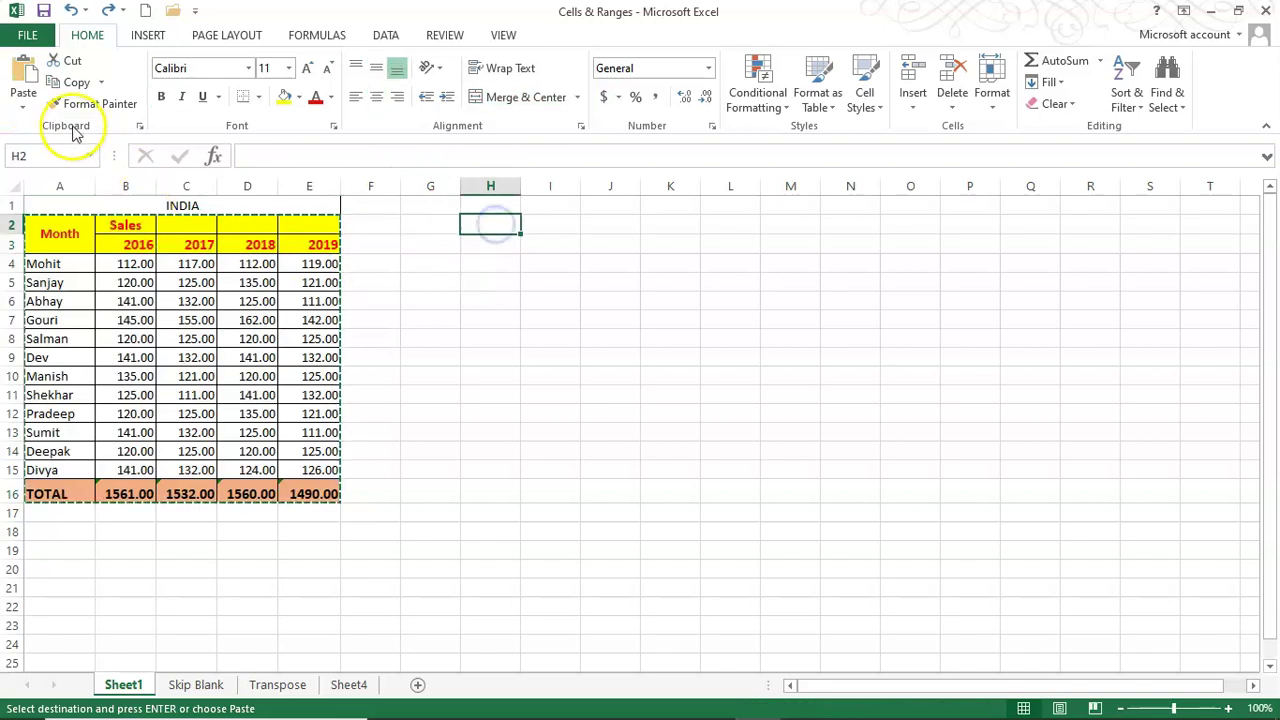
left_click(24, 110)
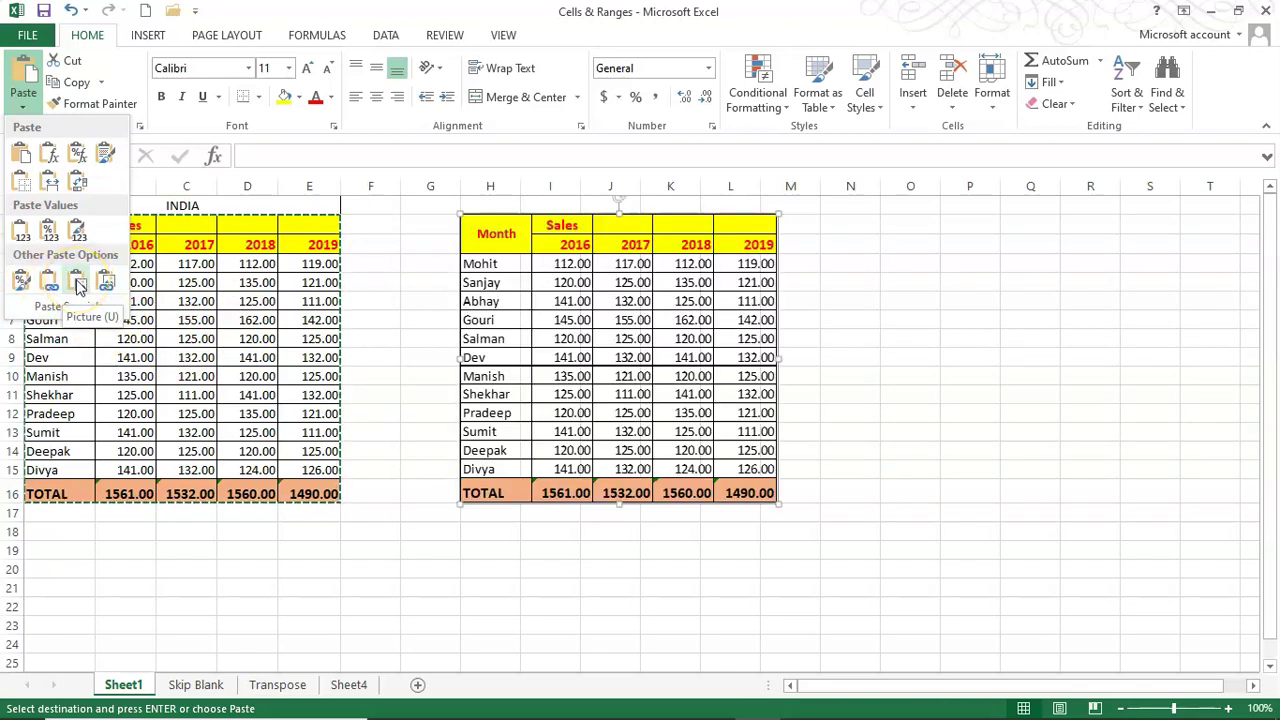
left_click(79, 285)
left_click(1000, 360)
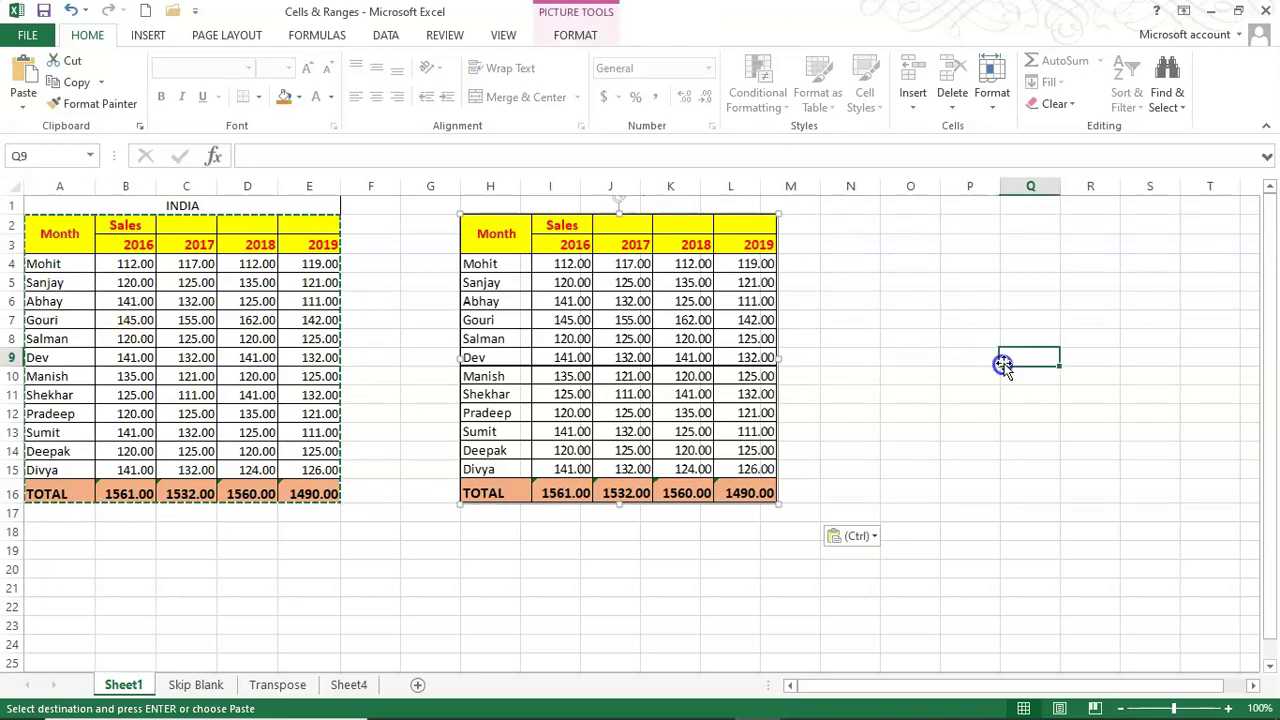
Step: Try moving the pasted picture to another spot, and undo both the move and the picture paste
left_click_drag(643, 286, 680, 302)
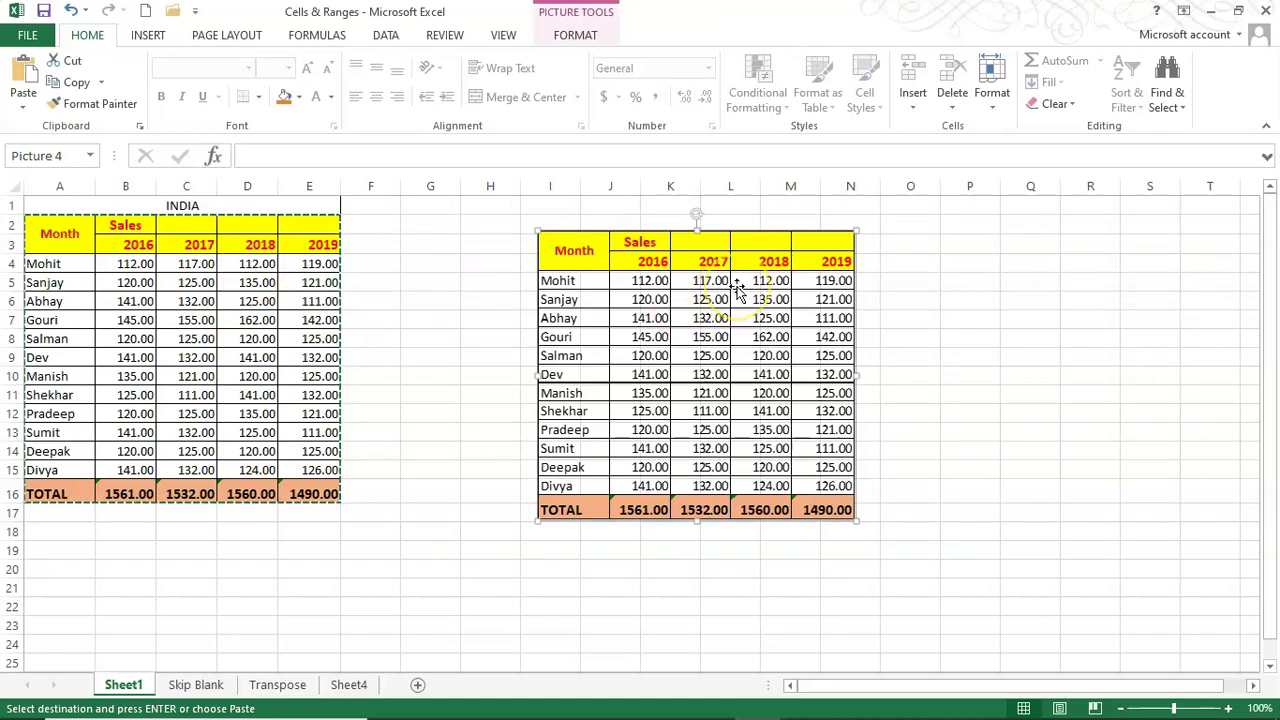
left_click(69, 10)
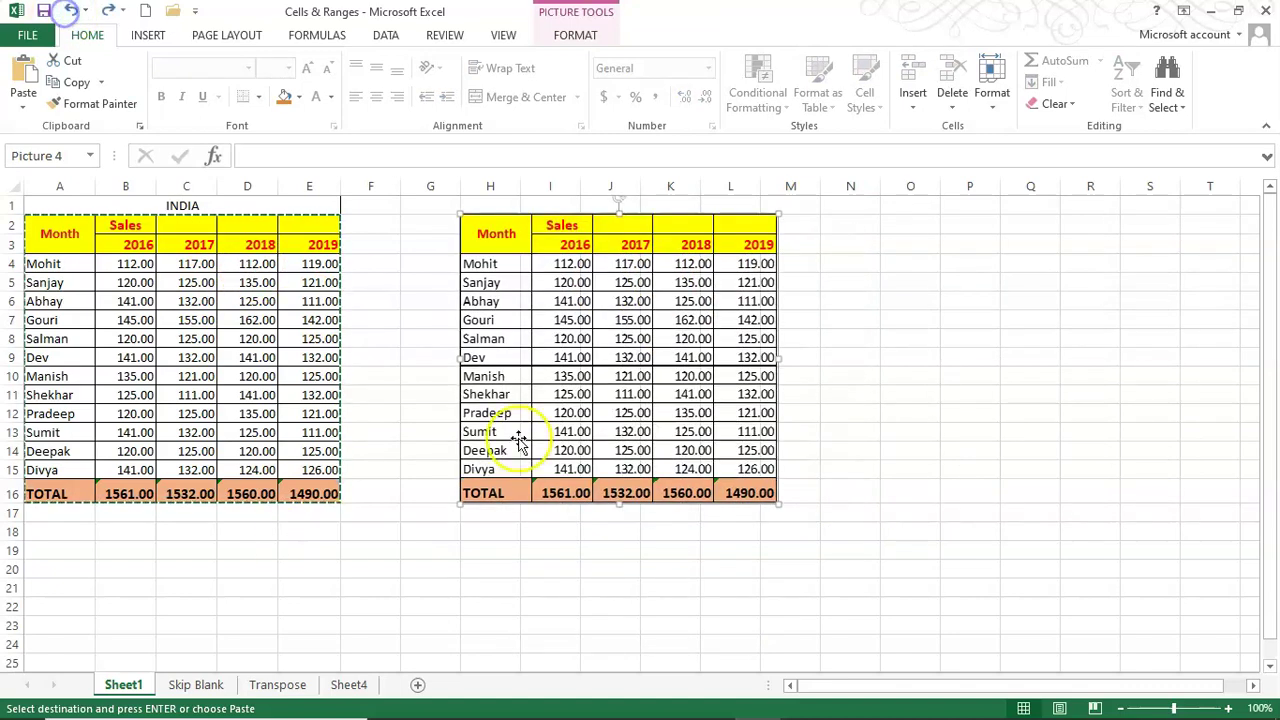
left_click(69, 10)
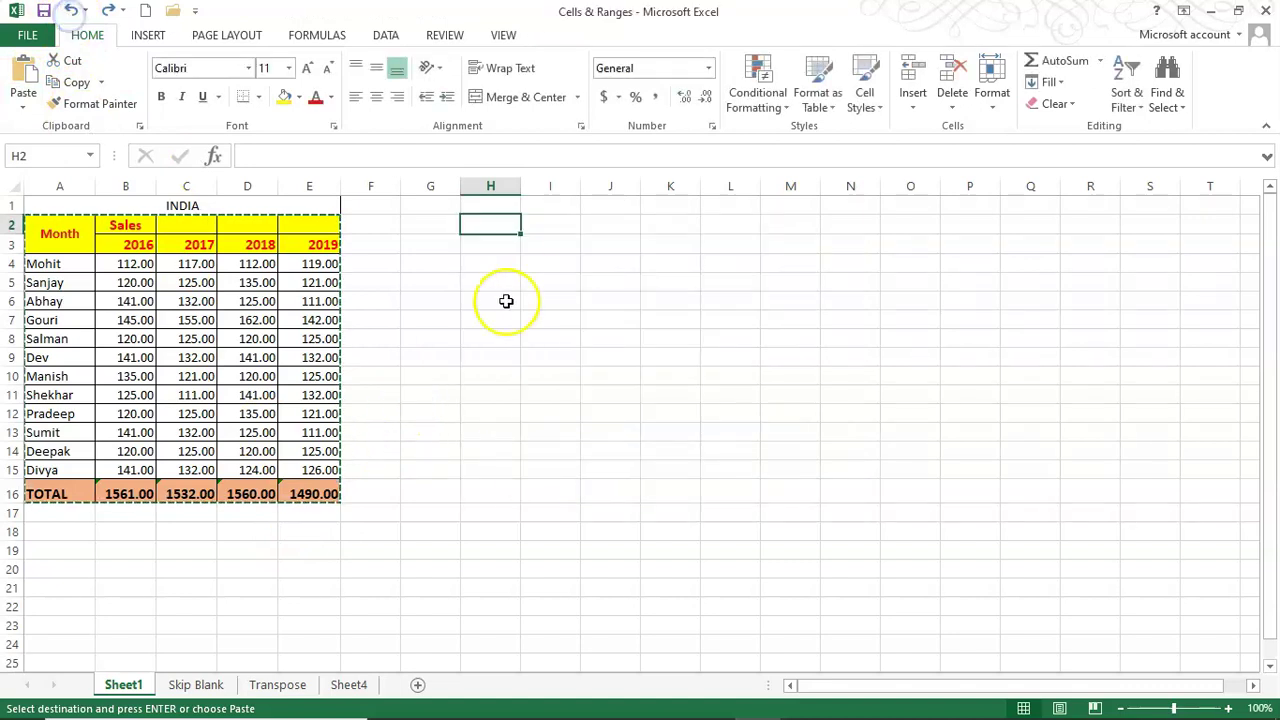
Step: Paste the copied table as a linked picture at cell H2, shift it slightly and end the copy mode
left_click(23, 110)
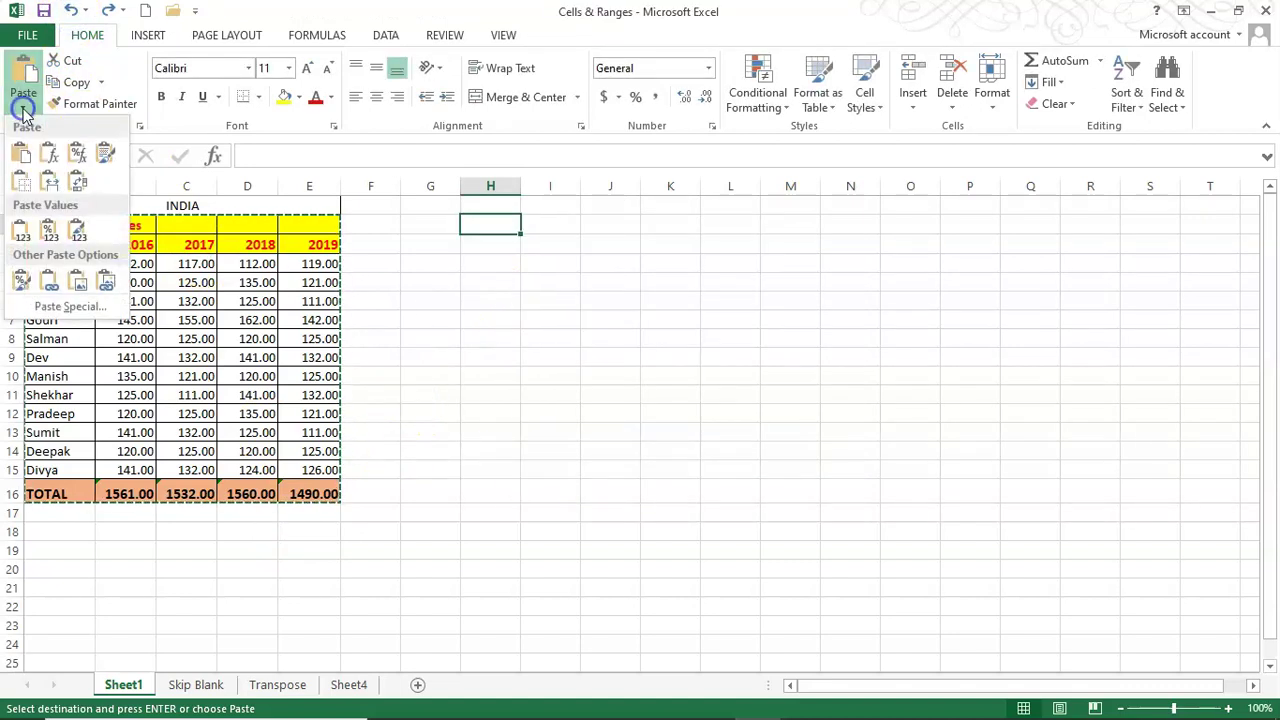
left_click(107, 285)
left_click(1030, 394)
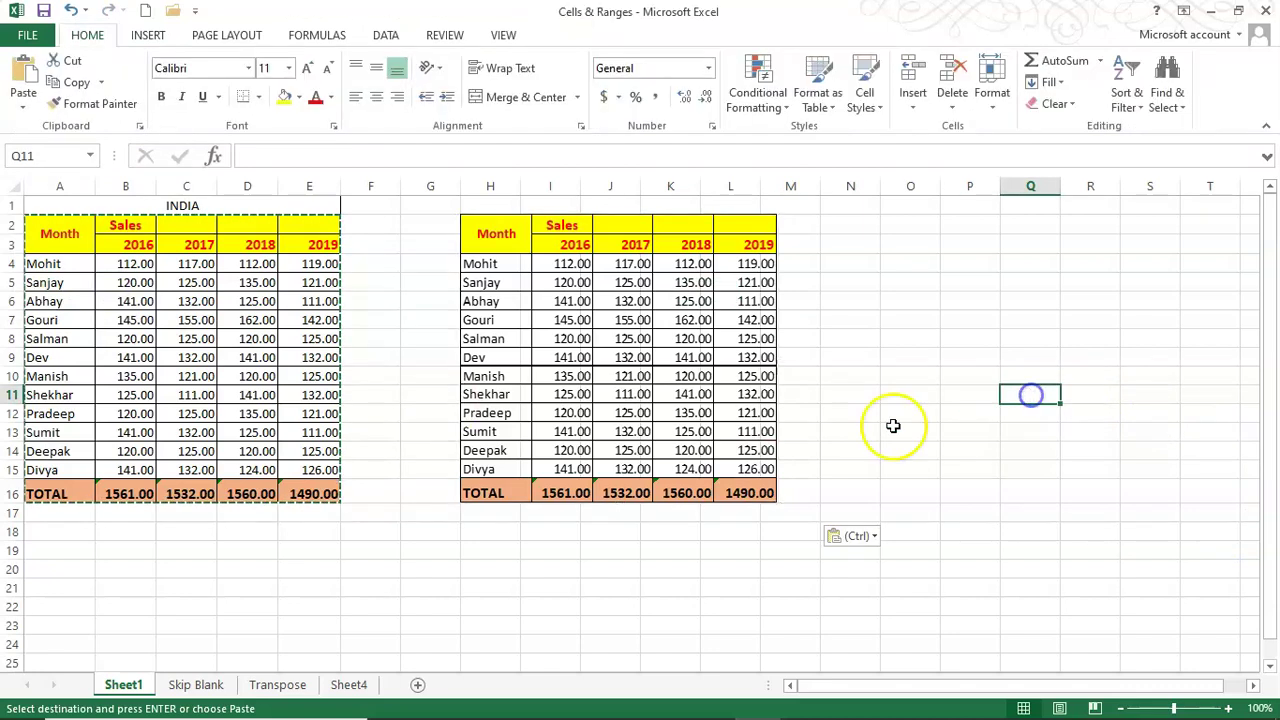
mouse_move(602, 333)
left_mouse_down()
mouse_move(1057, 332)
mouse_move(659, 358)
mouse_move(606, 336)
left_mouse_up()
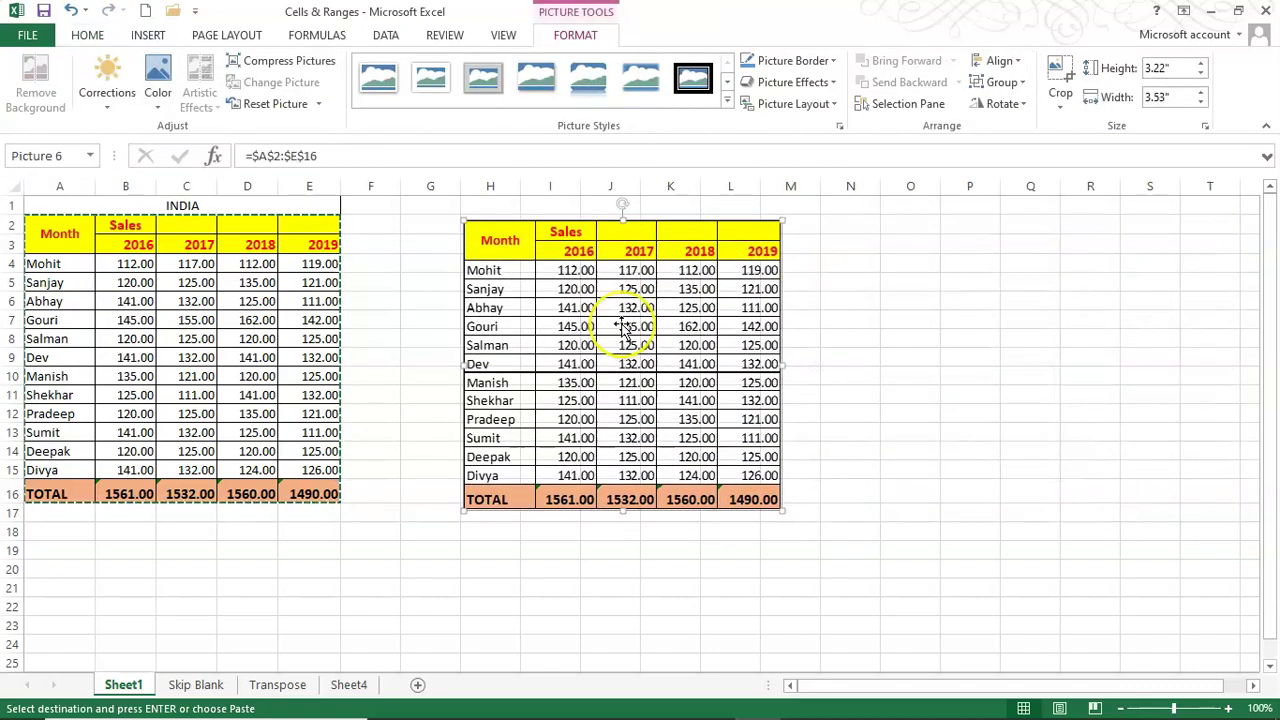
key("Escape")
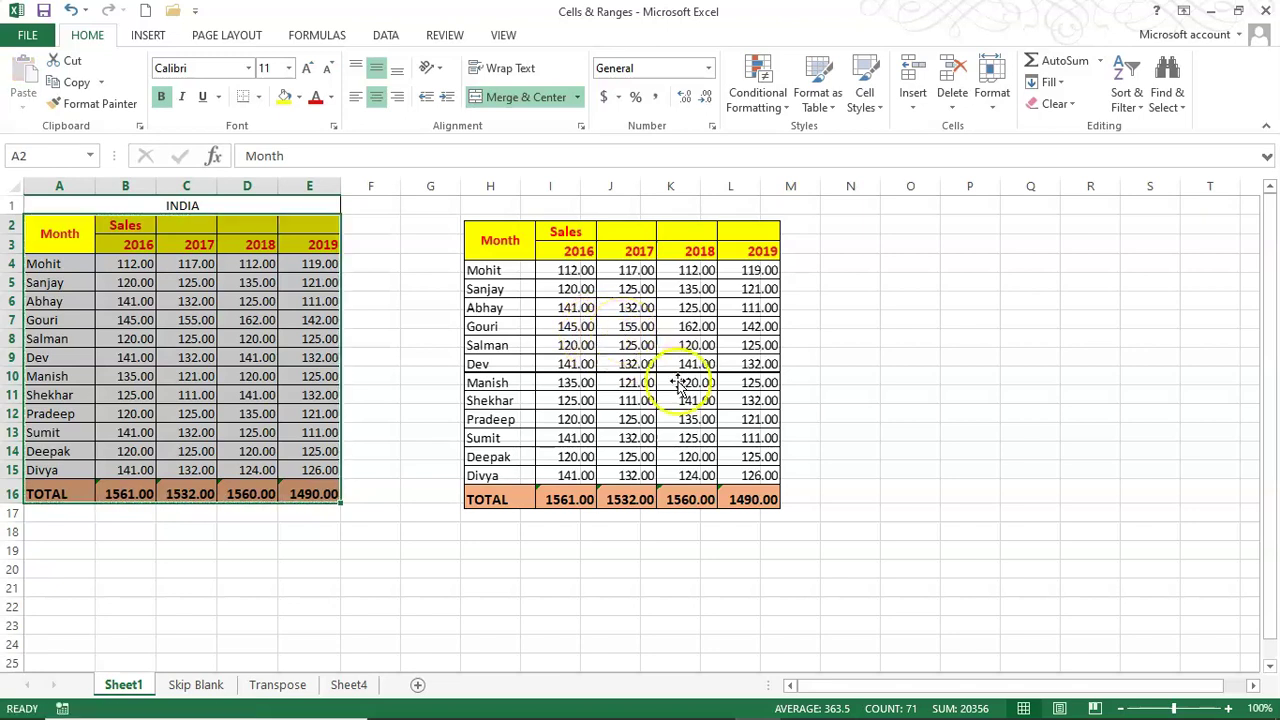
Step: Move the linked picture over to about columns K to O and jump from it to its source range
left_click_drag(692, 325, 783, 334)
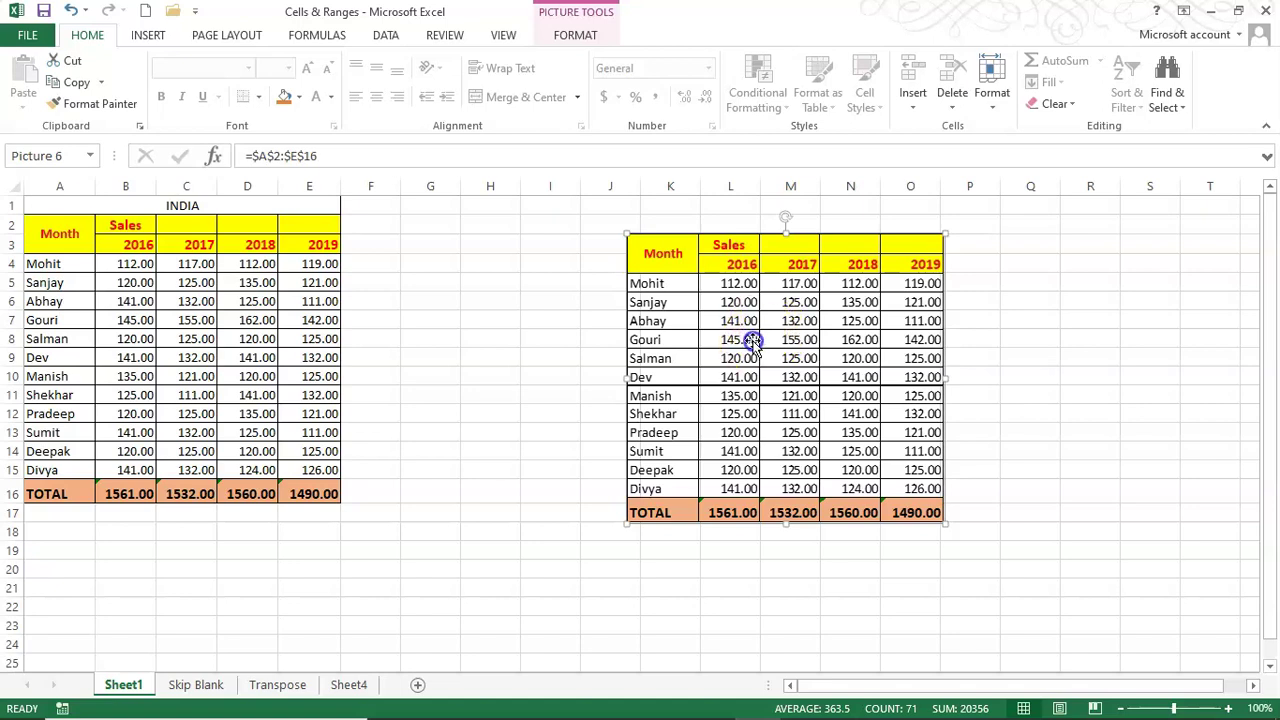
double_click(752, 337)
left_click(116, 296)
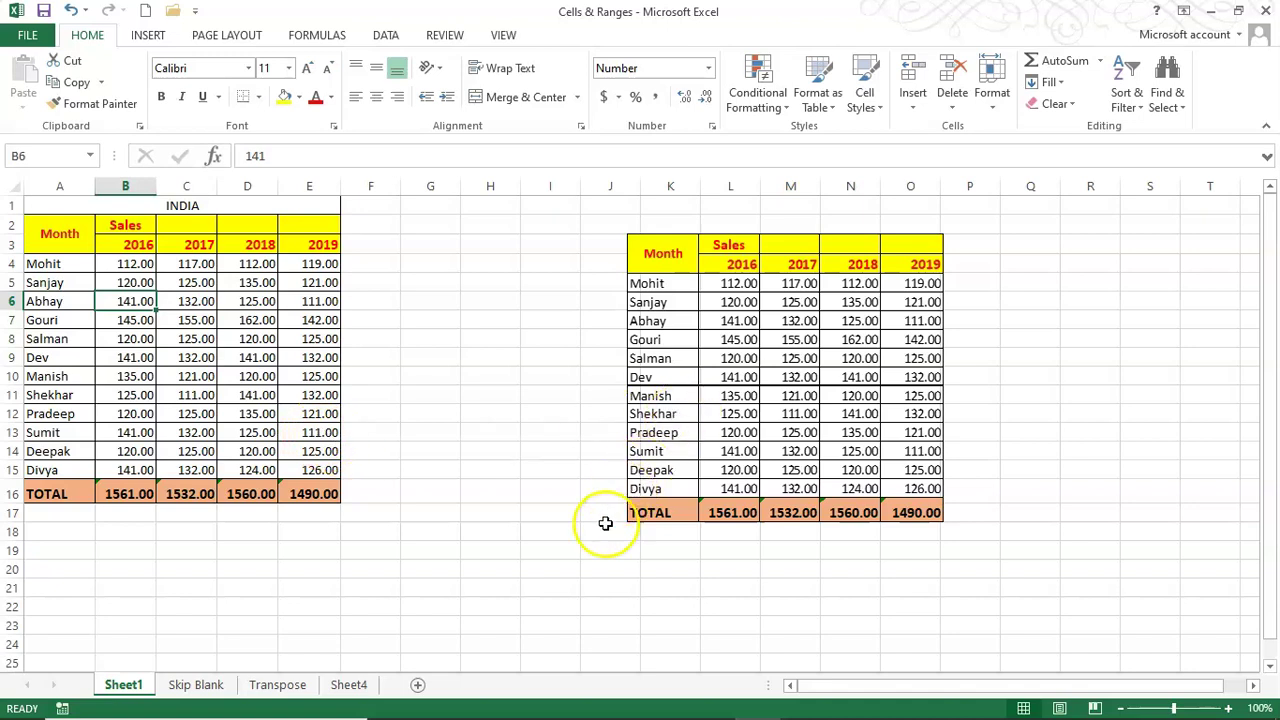
right_click(41, 685)
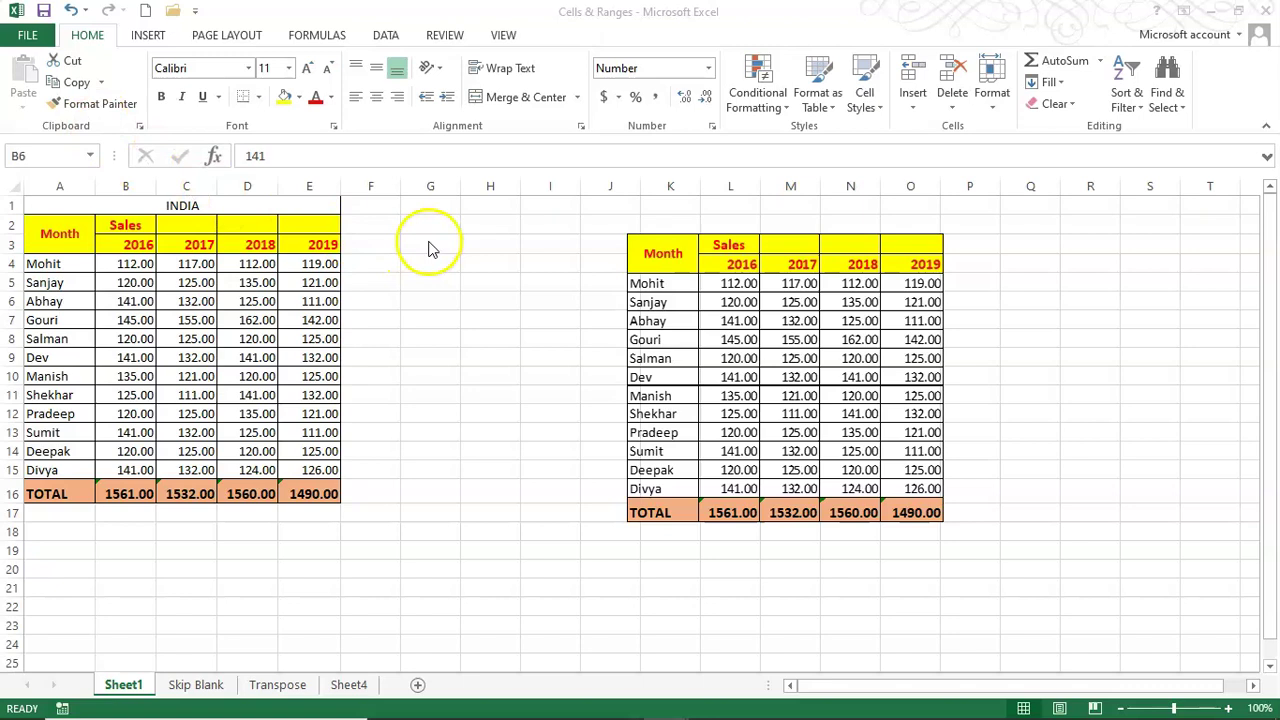
Step: Delete the linked picture of the table from the sheet
left_click(689, 250)
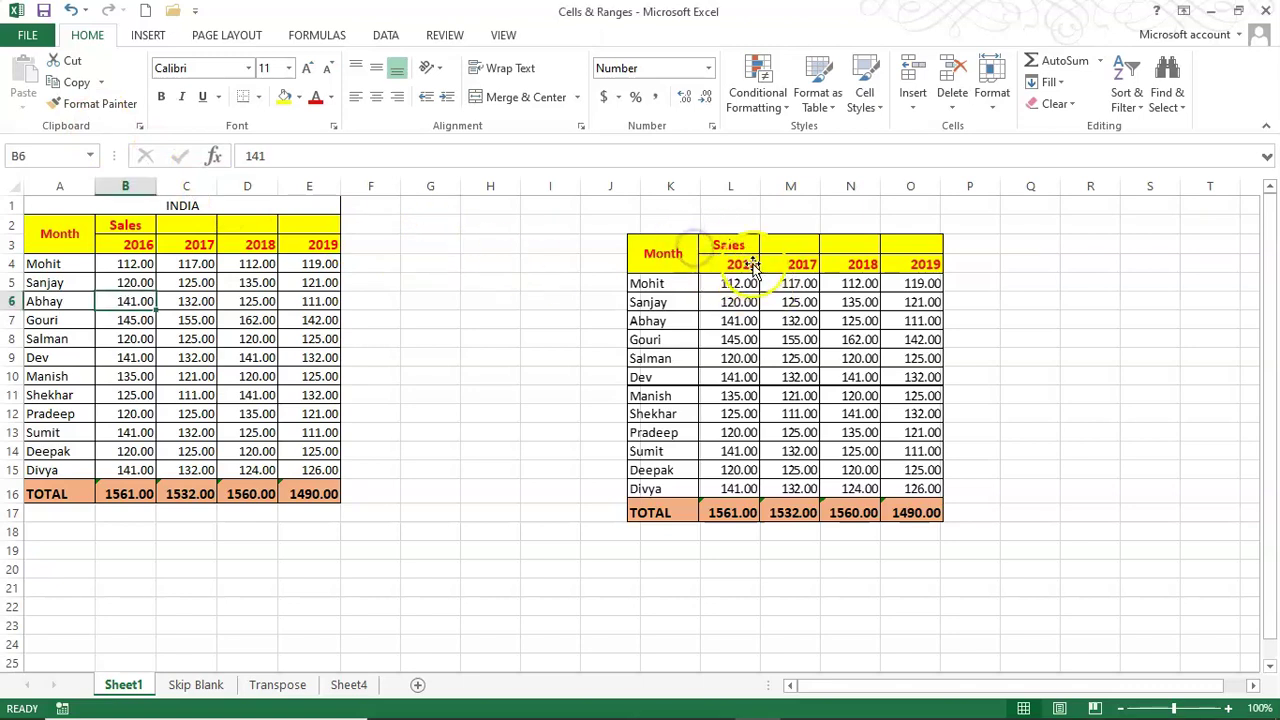
left_click(663, 252)
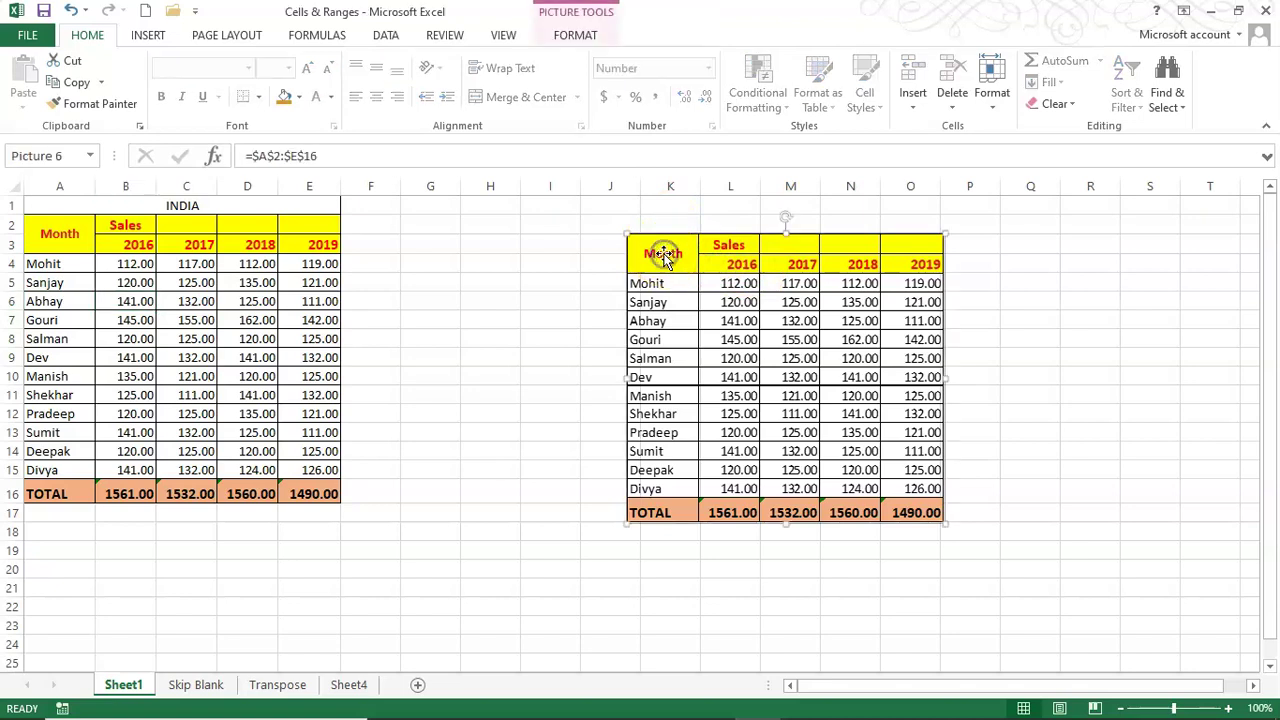
key("Delete")
left_click(637, 280)
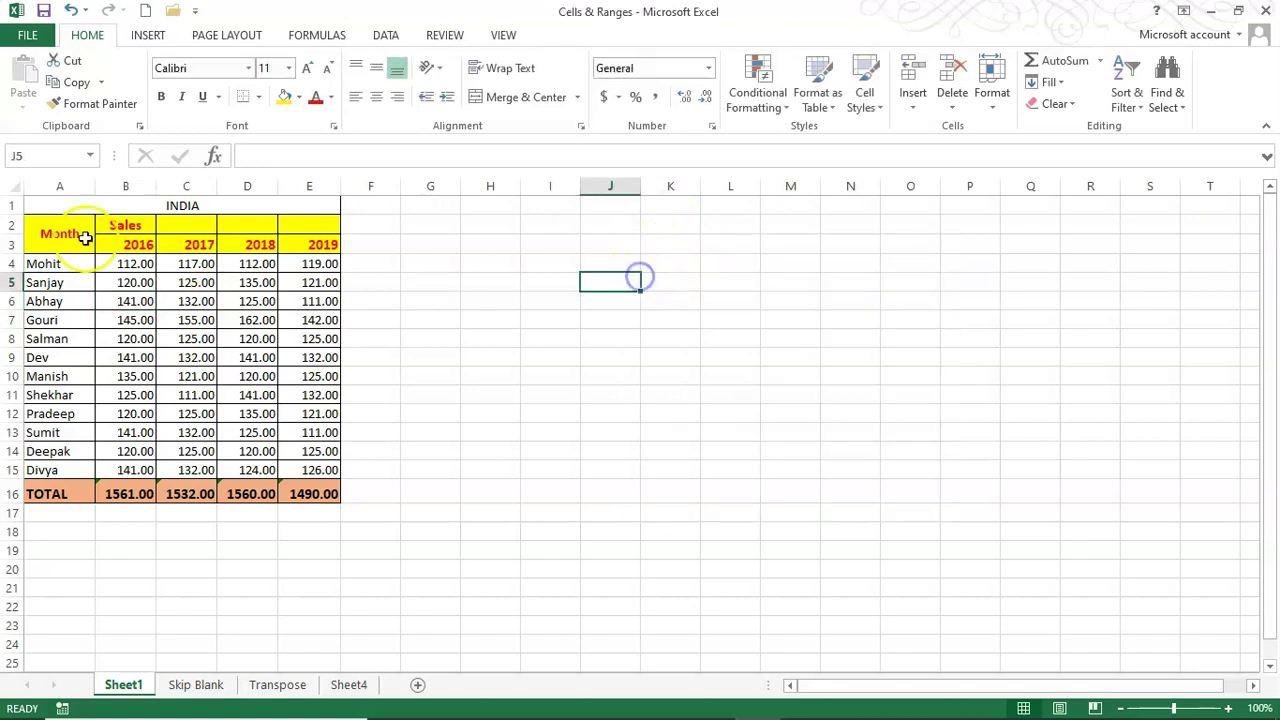
Step: Copy the table range A2:E16 and select cell H2 as the paste destination
left_click_drag(57, 230, 331, 491)
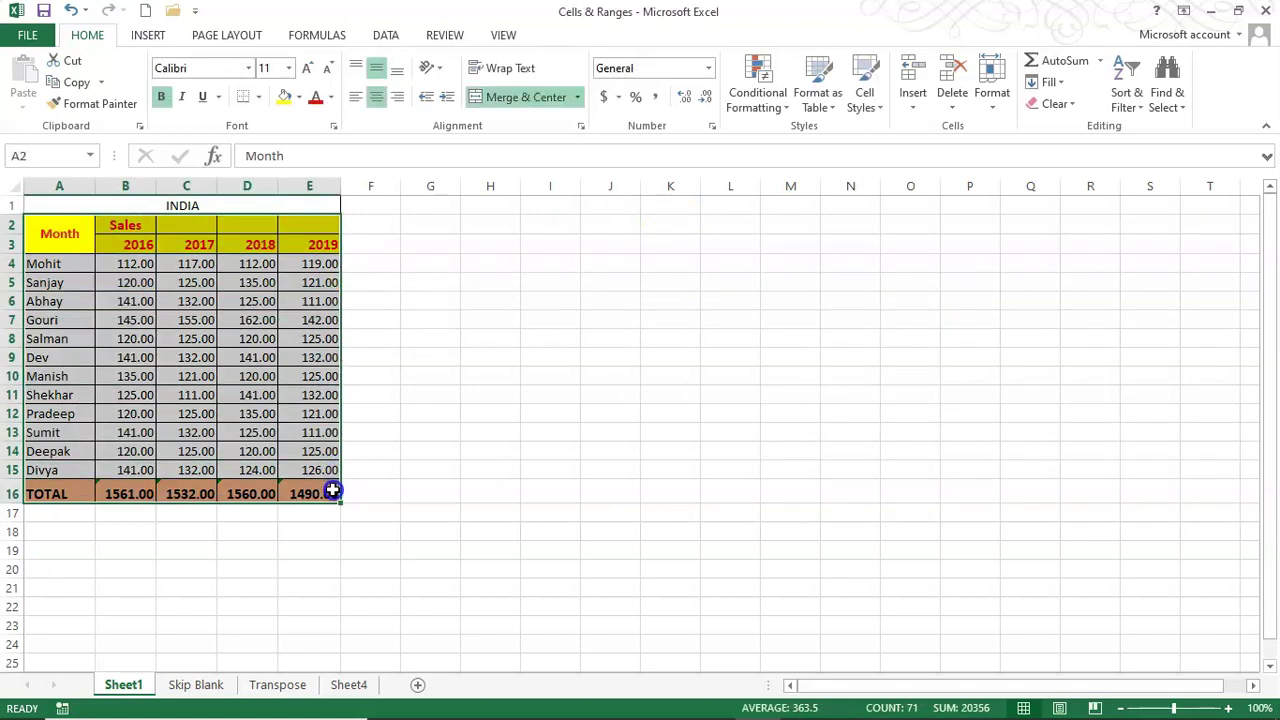
key("ctrl+c")
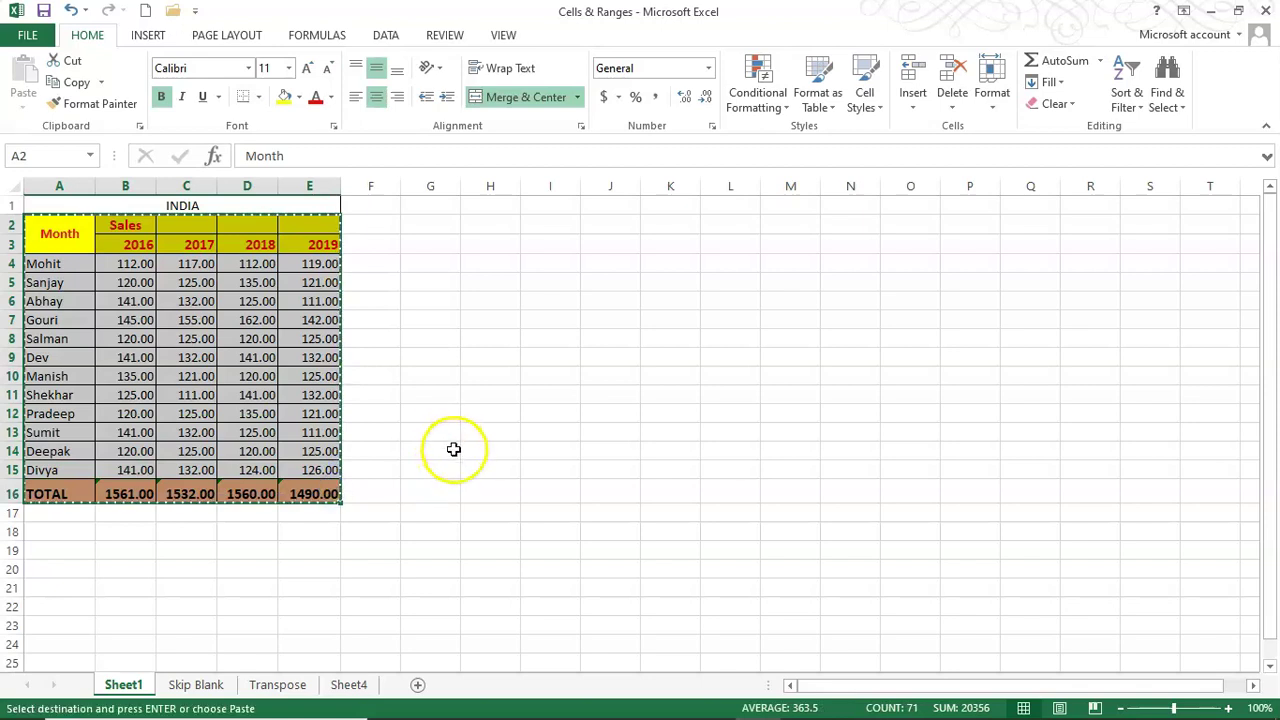
left_click(502, 221)
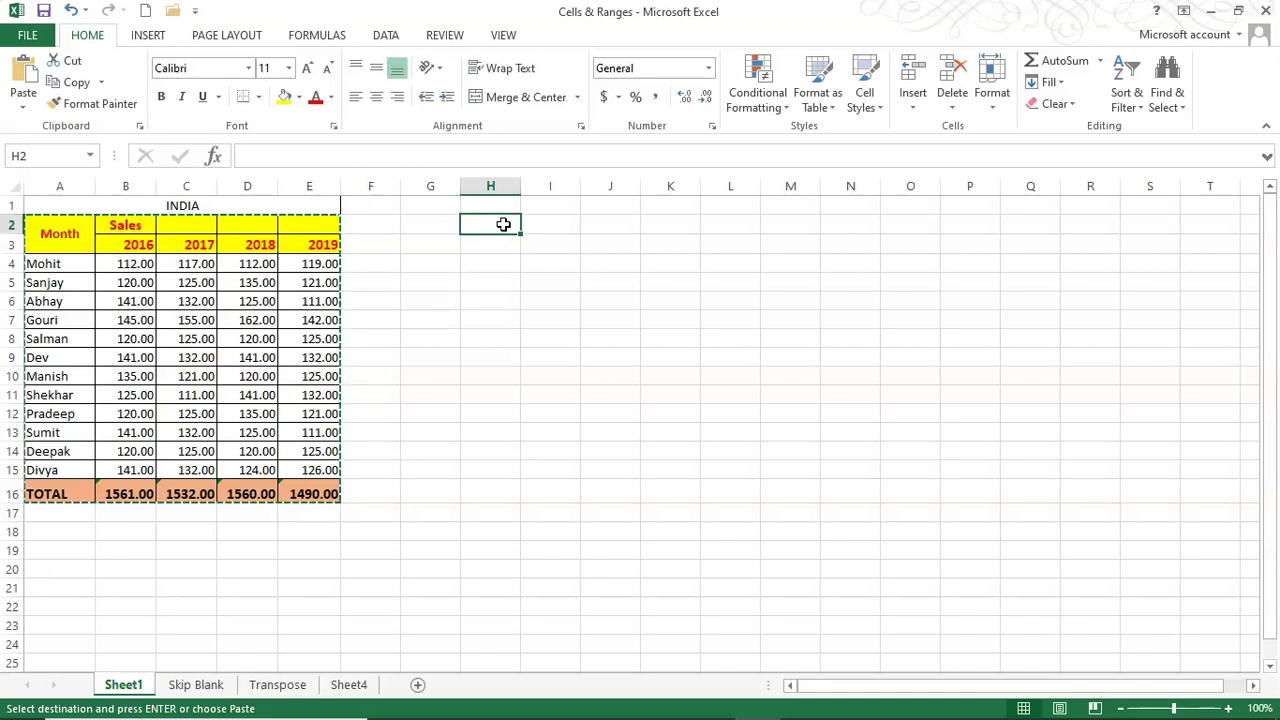
Step: Open the Paste Special dialog for cell H2 twice to examine its options, closing it each time without pasting
right_click(503, 223)
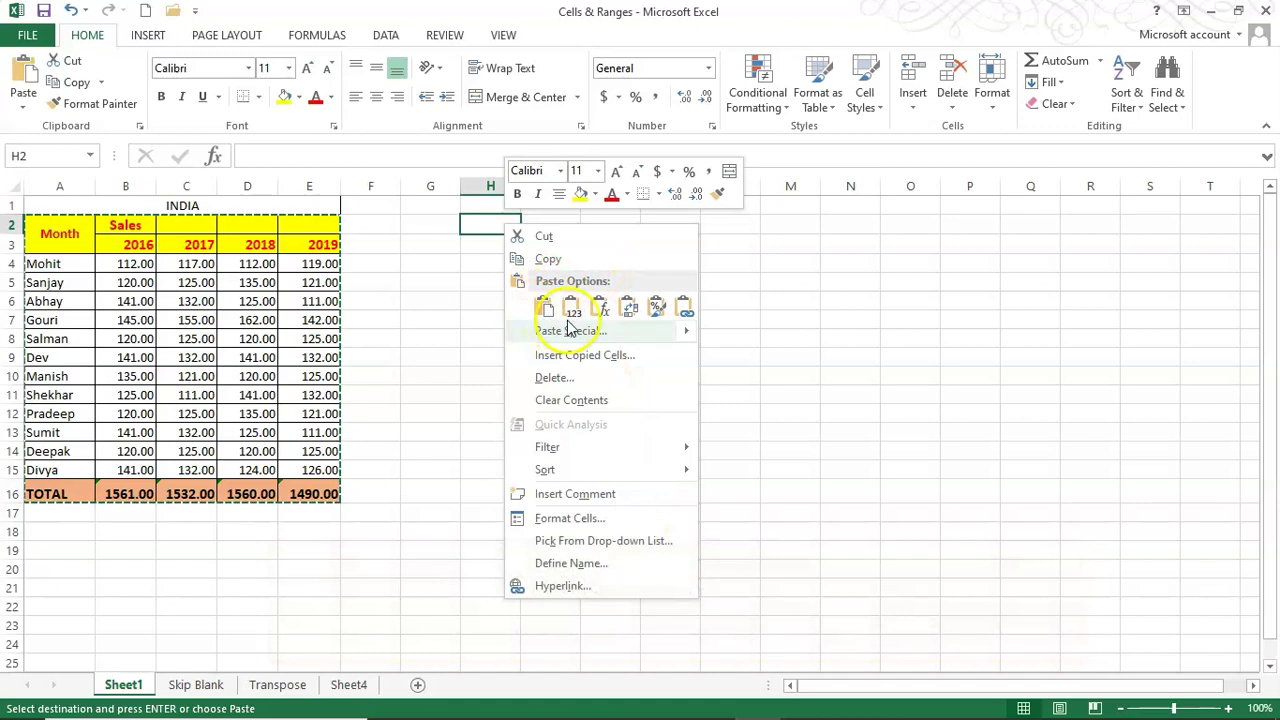
mouse_move(634, 331)
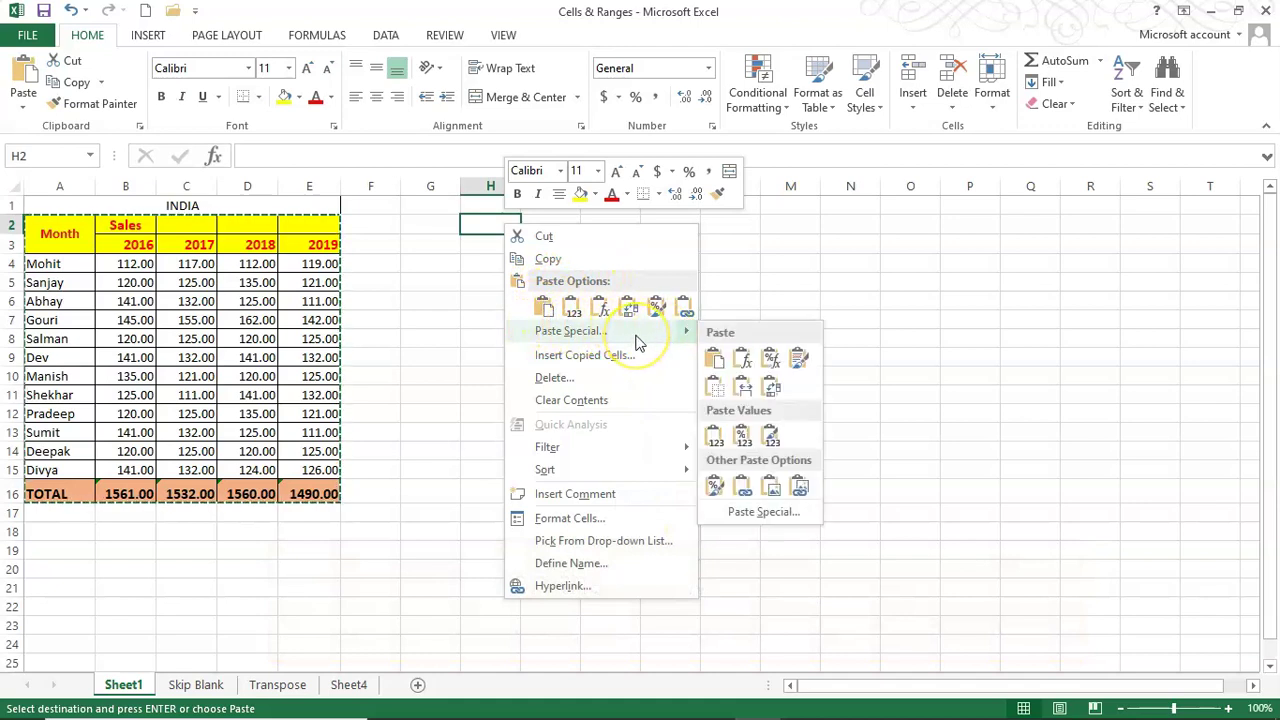
left_click(635, 334)
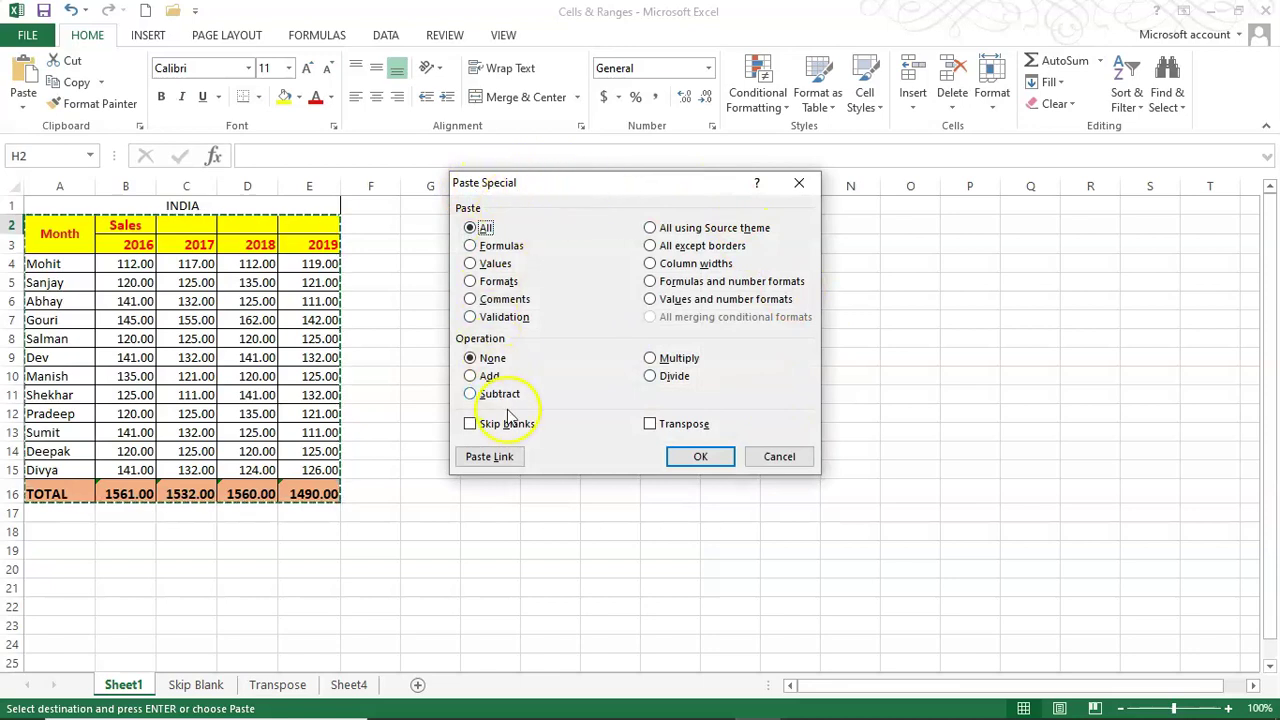
left_click(780, 456)
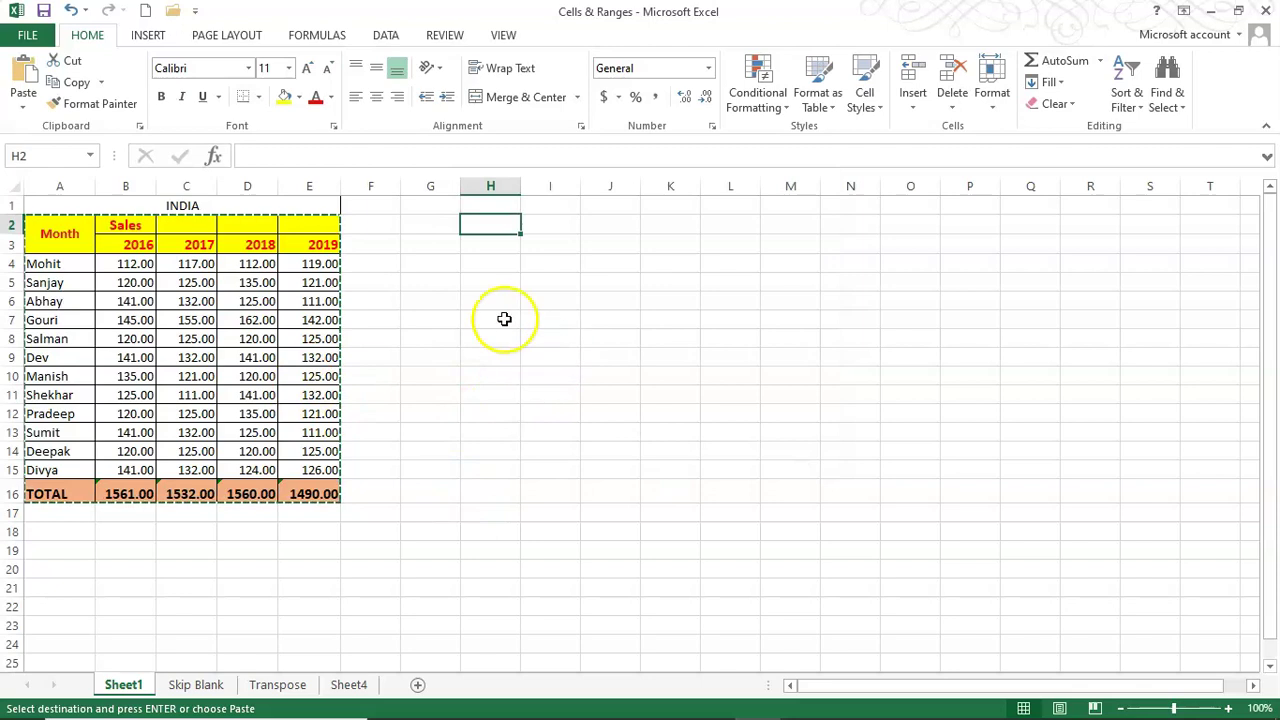
left_click(23, 105)
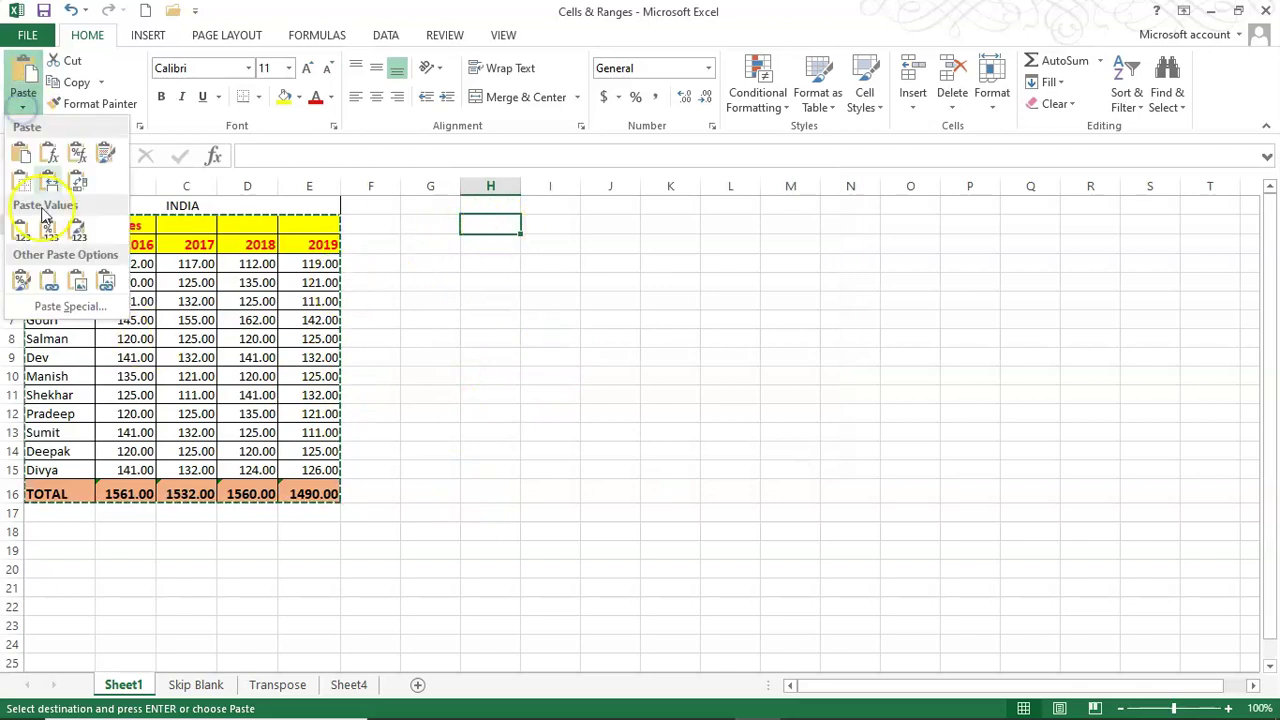
left_click(52, 310)
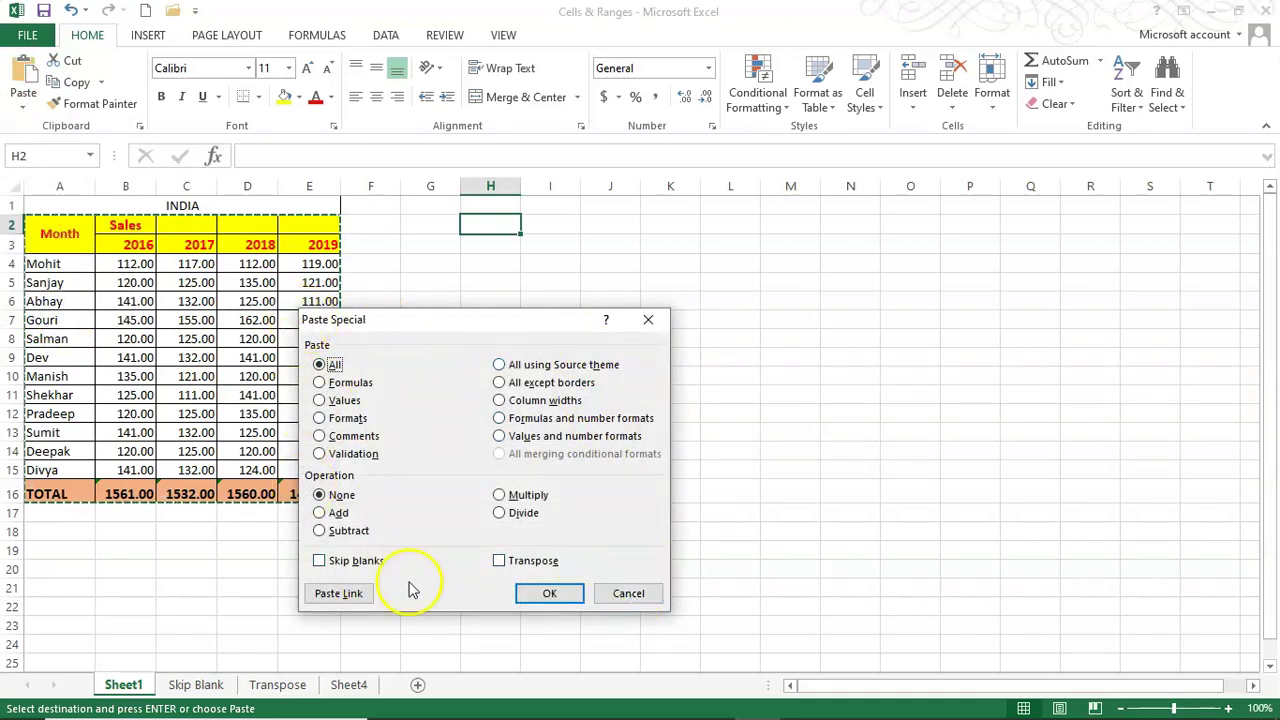
left_click(628, 593)
left_click(850, 450)
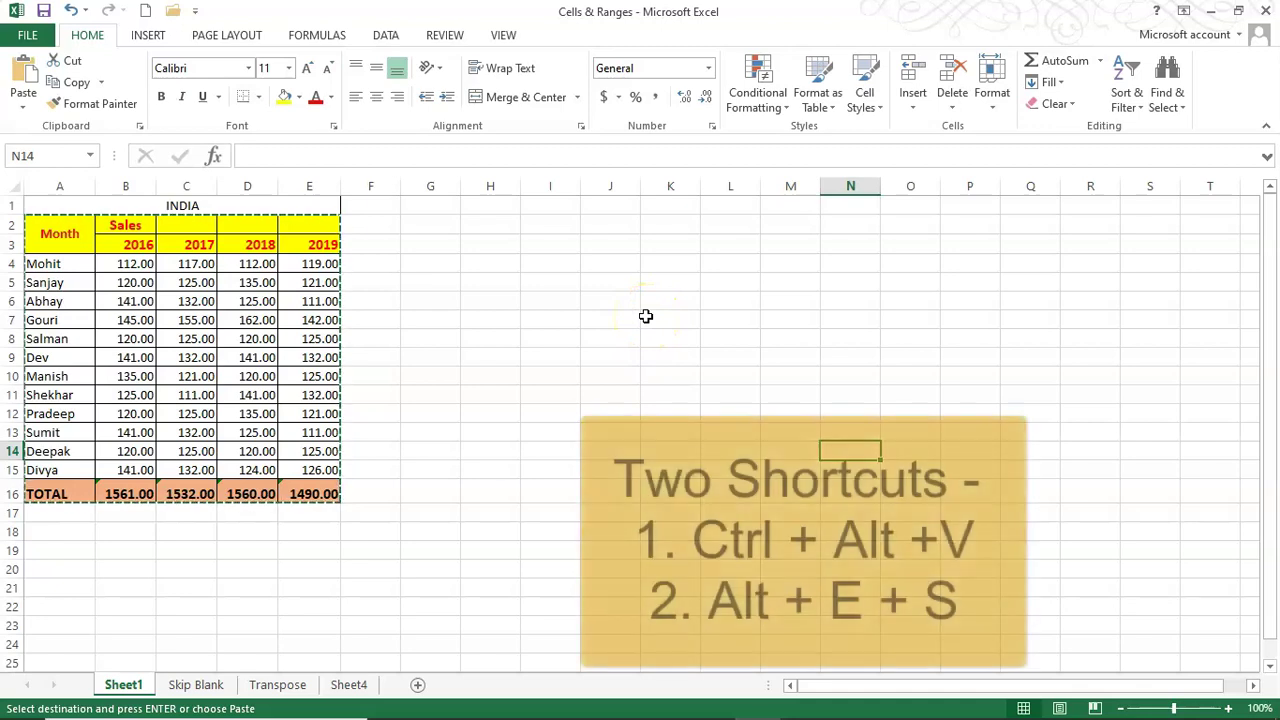
Step: Bring up the Paste Special options twice for cell N14 and dismiss them each time without pasting
key("ctrl+alt+v")
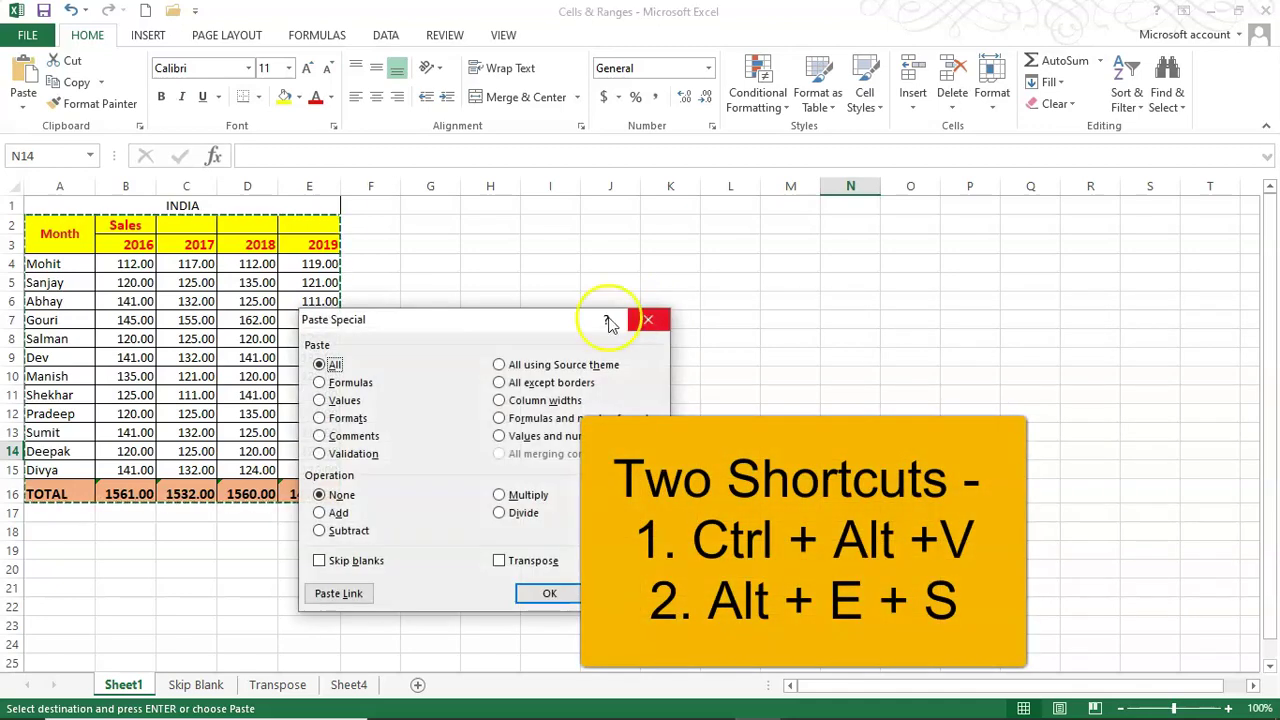
left_click_drag(509, 328, 762, 232)
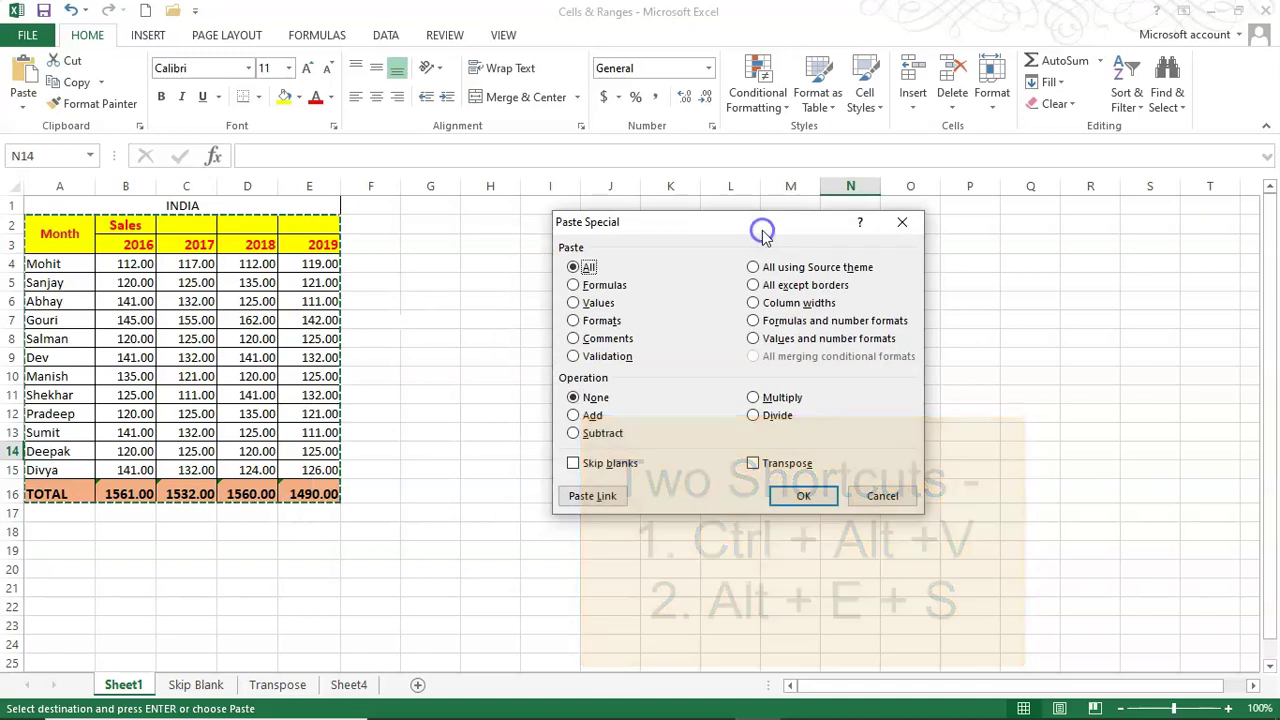
left_click(903, 497)
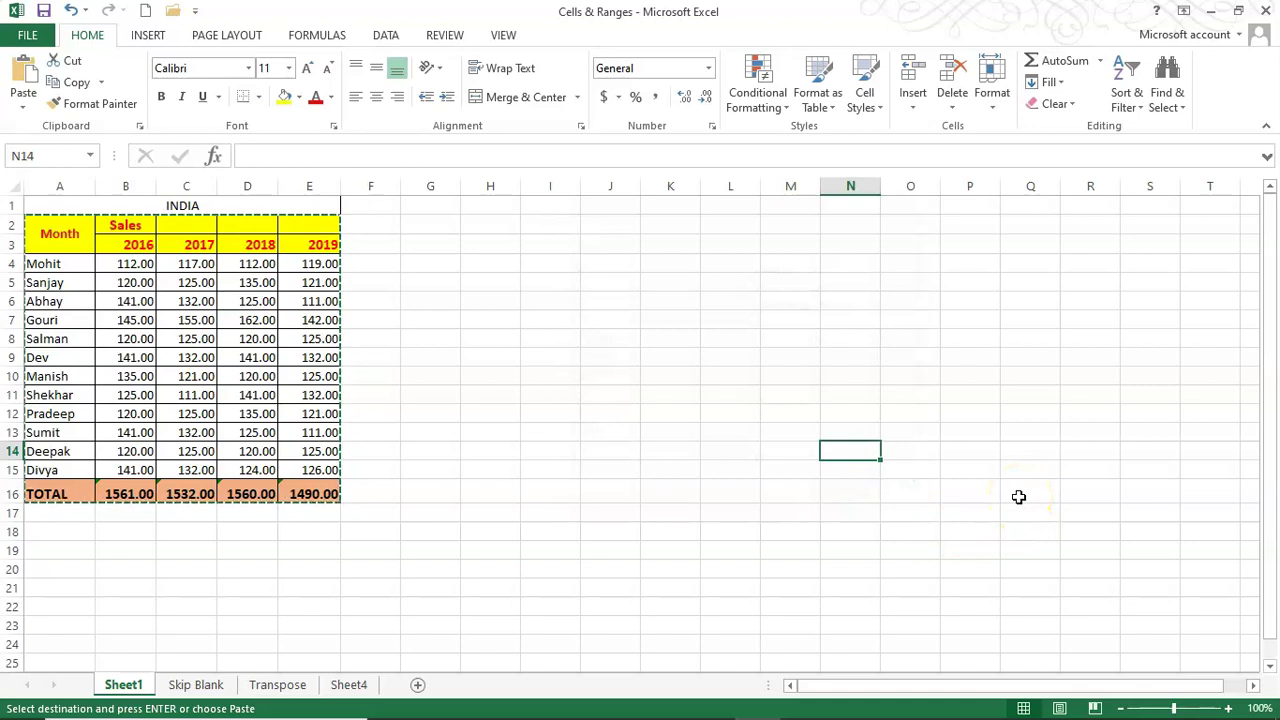
key("alt+e")
key("s")
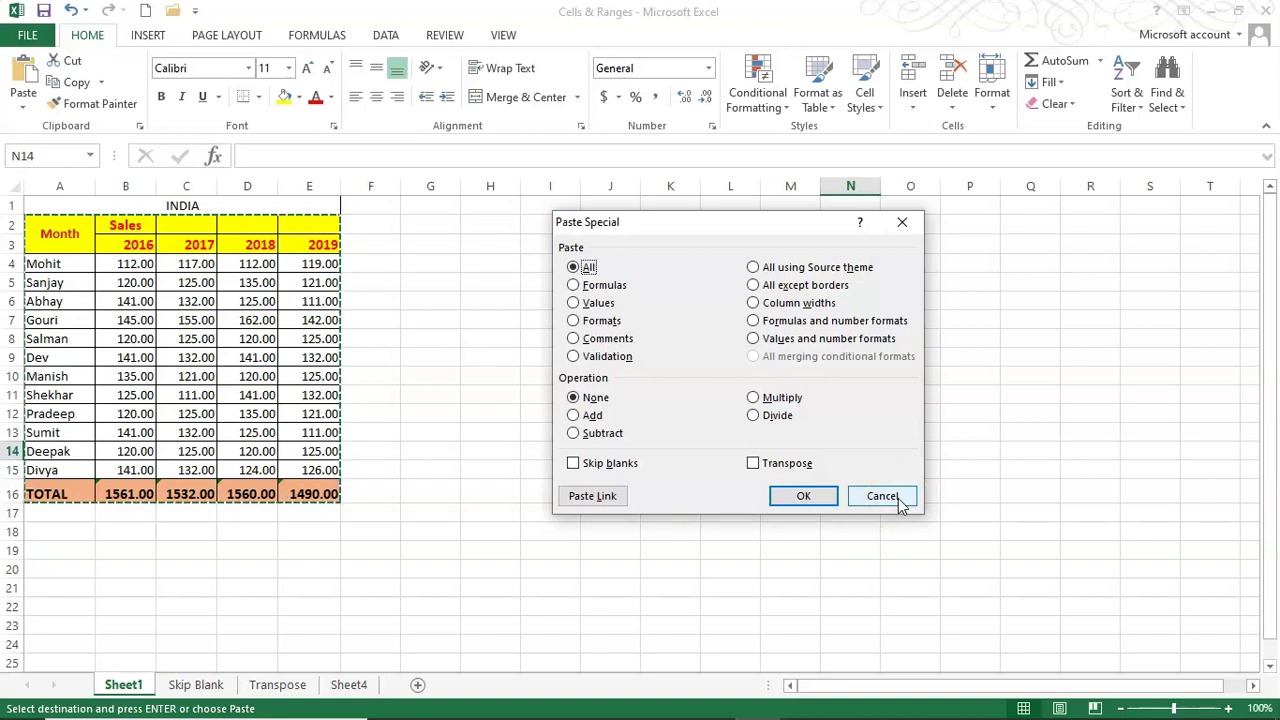
left_click(881, 496)
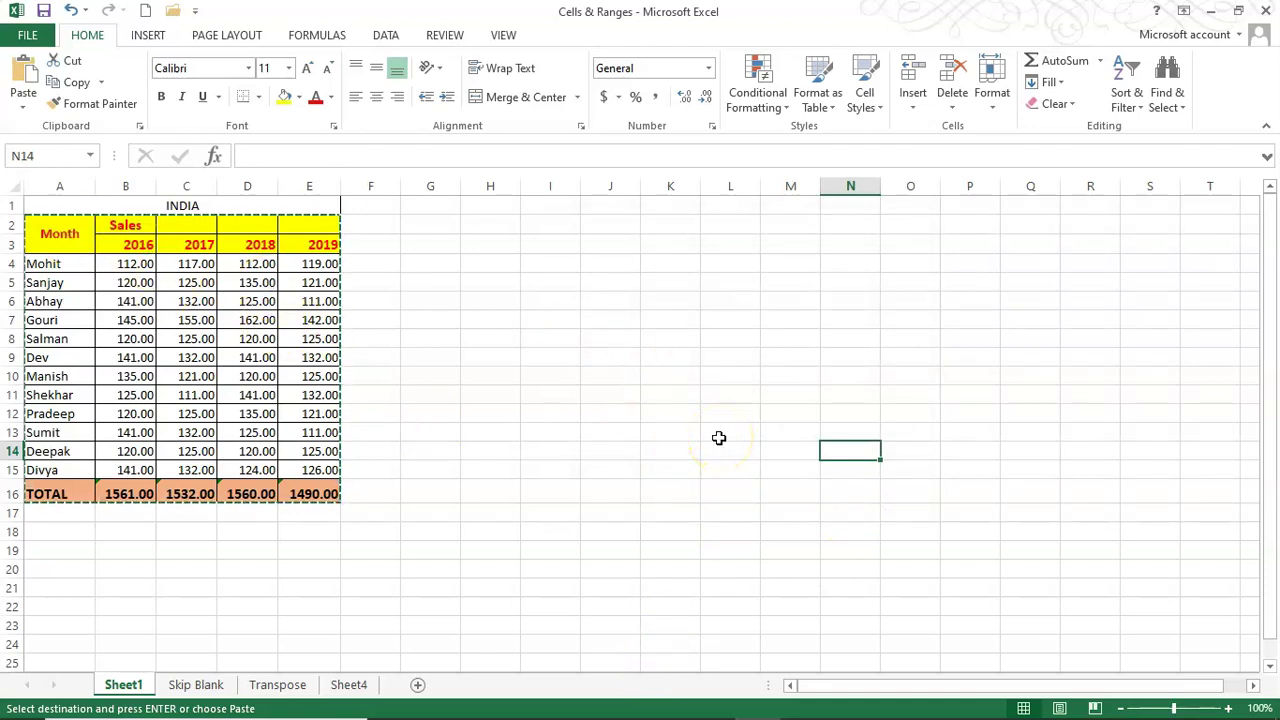
Step: Examine the Paste Special choices for cell N14 with Formulas selected, and cancel without pasting
key("ctrl+alt+v")
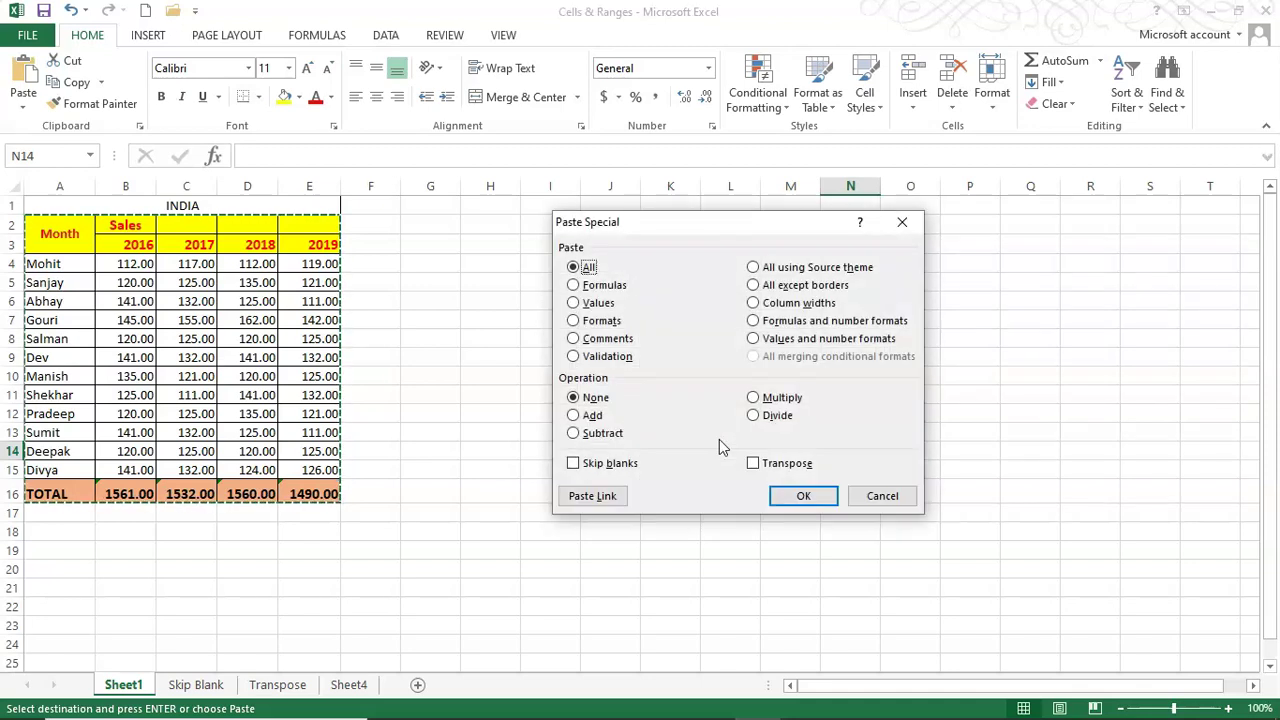
left_click_drag(757, 231, 595, 355)
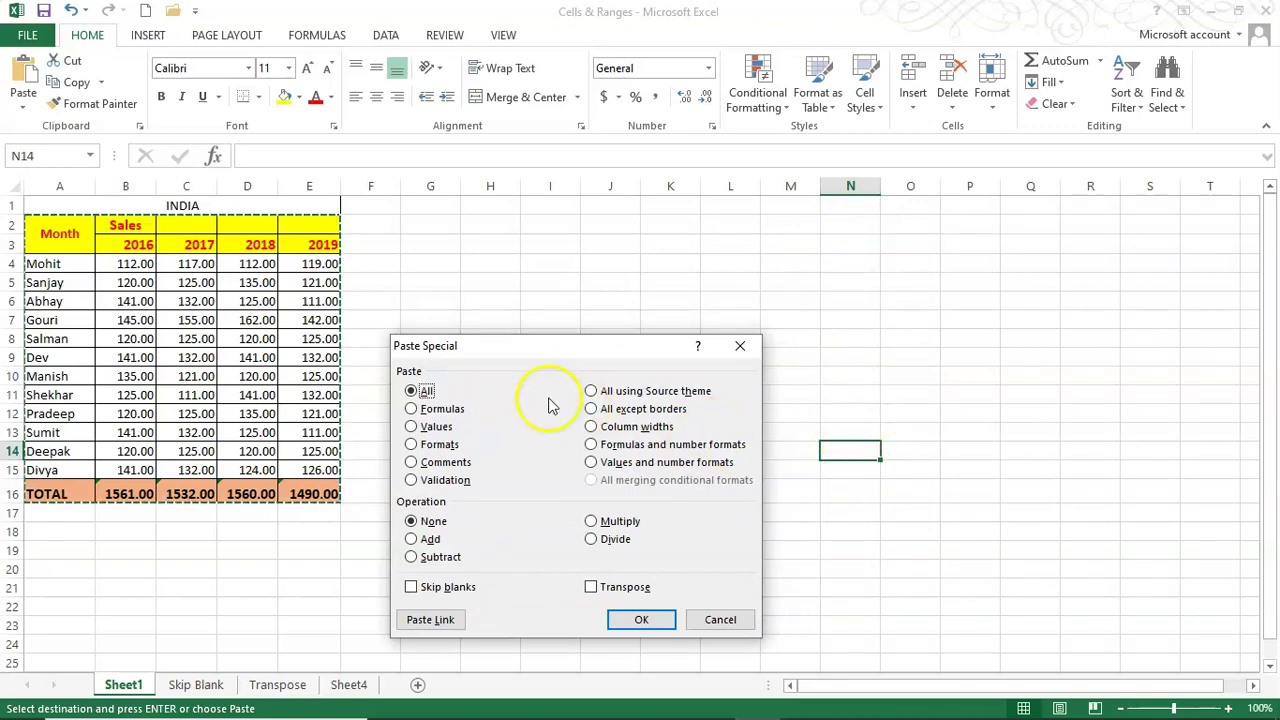
left_click(412, 409)
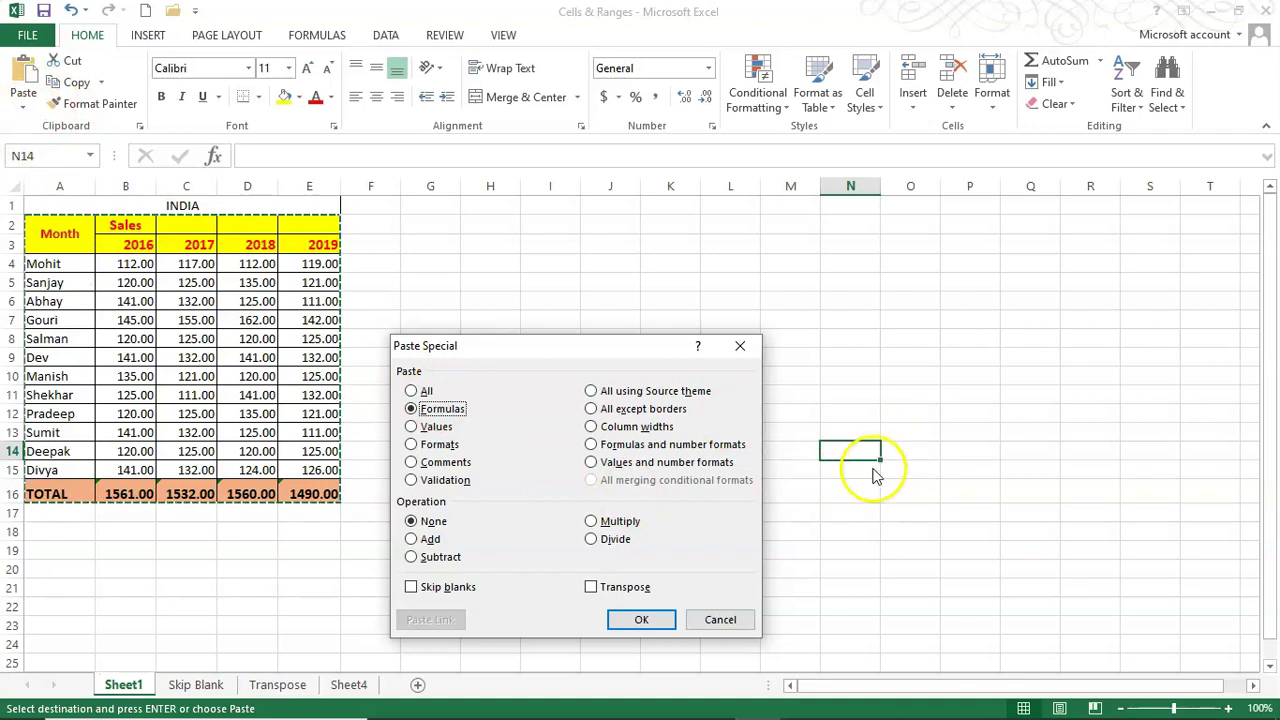
left_click_drag(623, 350, 639, 196)
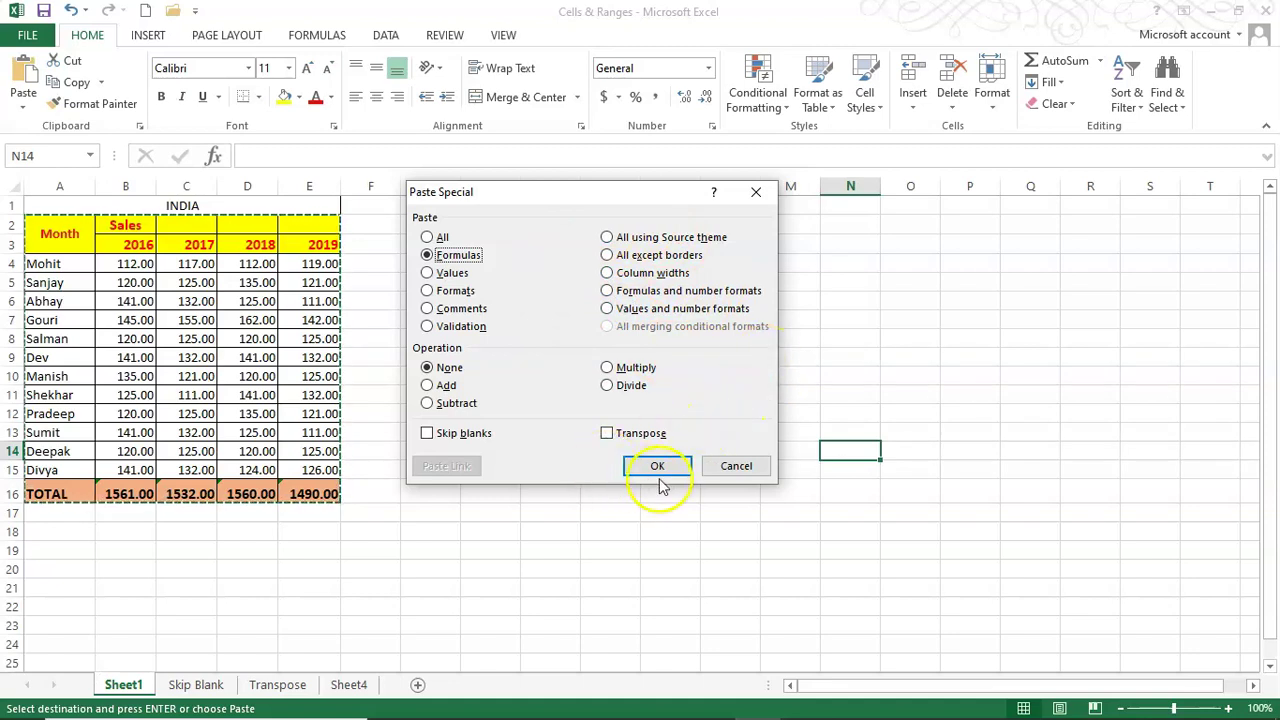
left_click(748, 468)
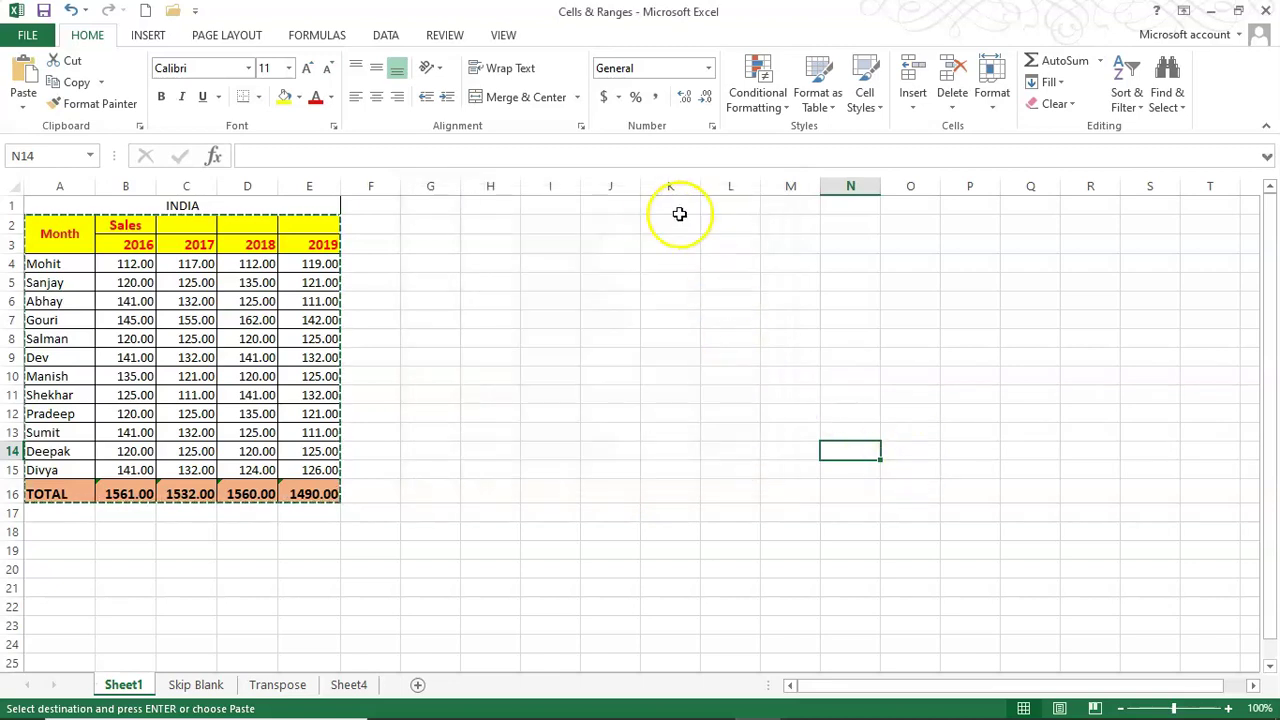
Step: Copy the range A4:D8 from the sales table and paste it at cell H3
left_click_drag(55, 267, 236, 307)
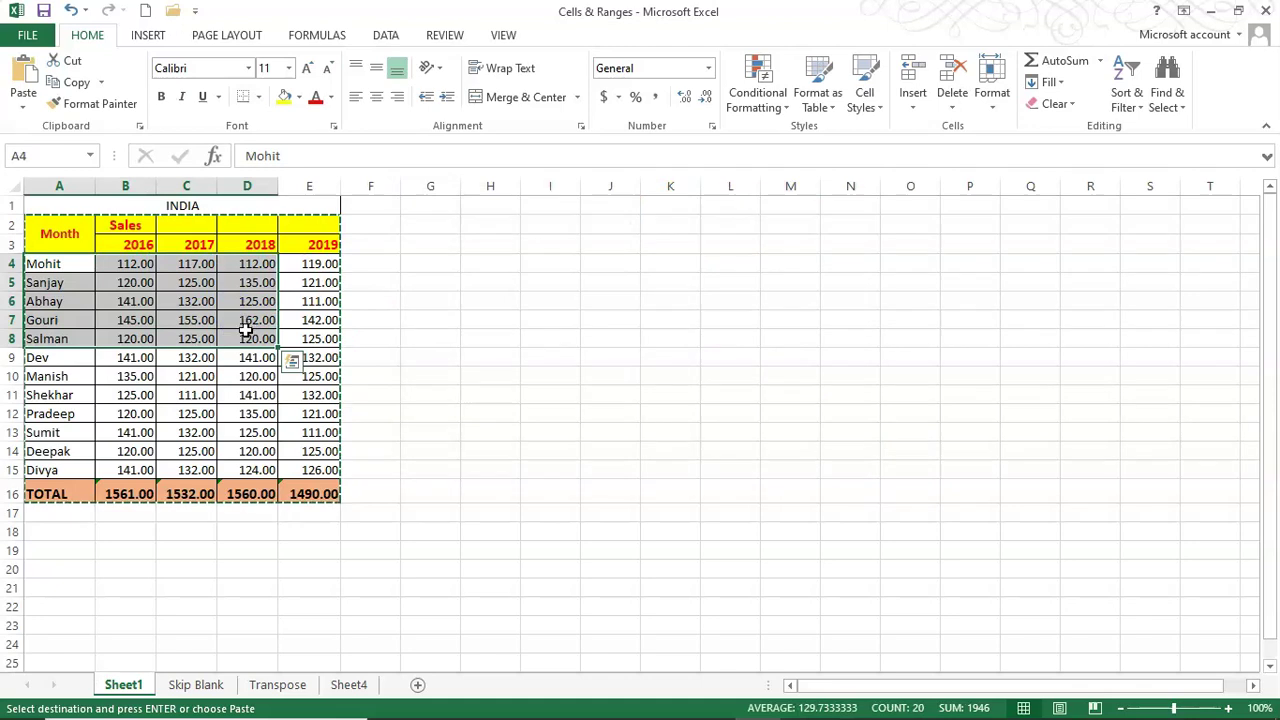
left_click(506, 246)
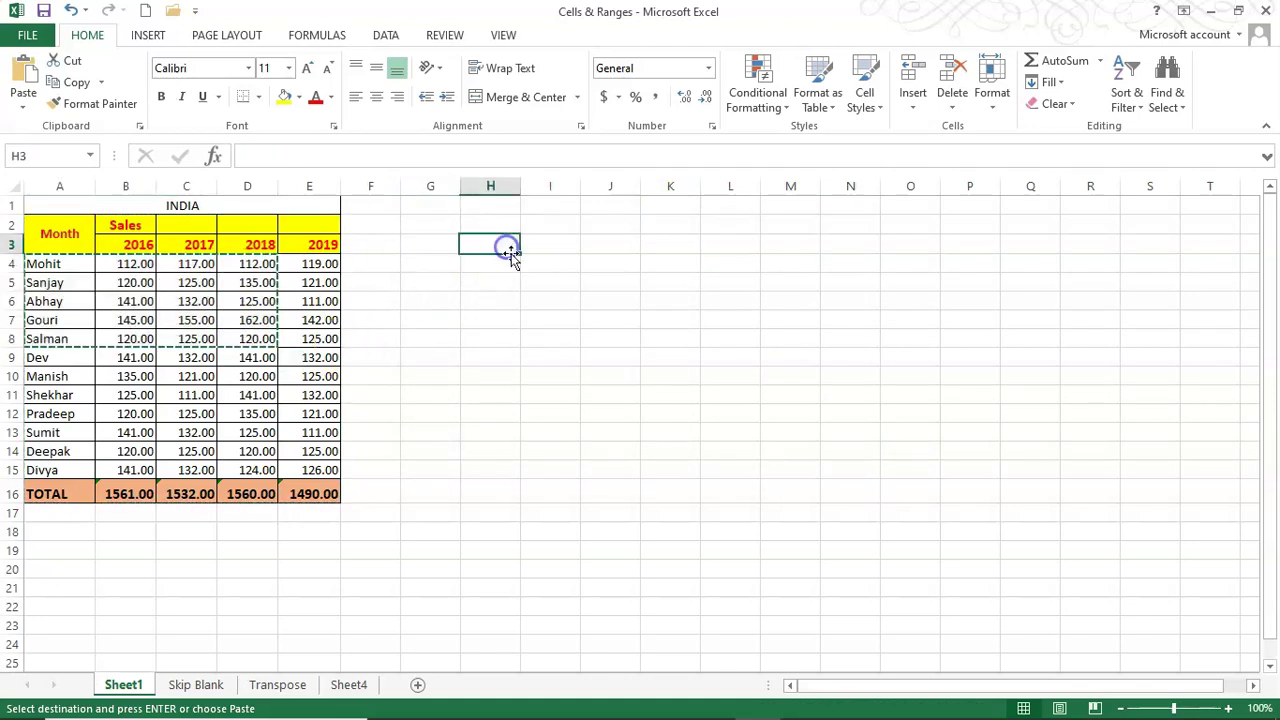
type("Mohit\t112.00\t117.00\t112.00 Sanjay\t120.00\t125.00\t135.00 Abhay\t141.00\t132.00\t125.00 Gouri\t145.00\t155.00\t162.00 Salman\t120.00\t125.00\t120.00")
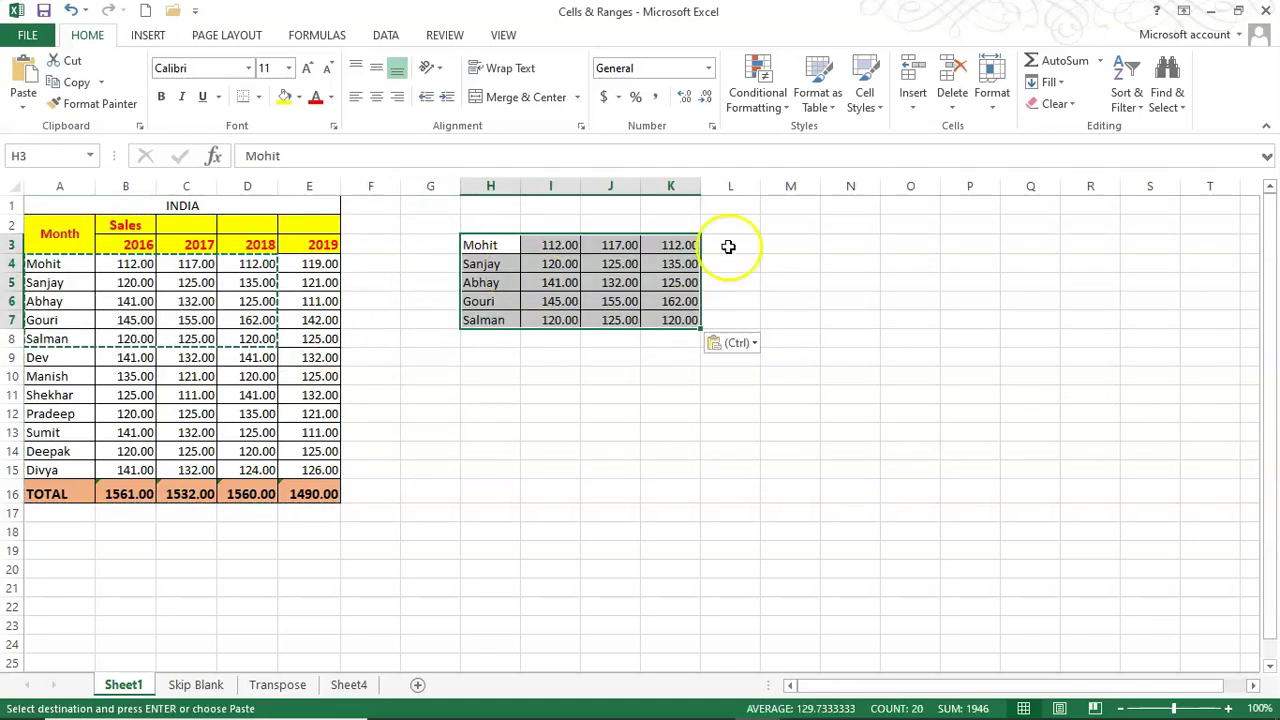
Step: End the copy mode and enter 100 in cell K1 above the pasted block
left_click(670, 207)
key("Escape")
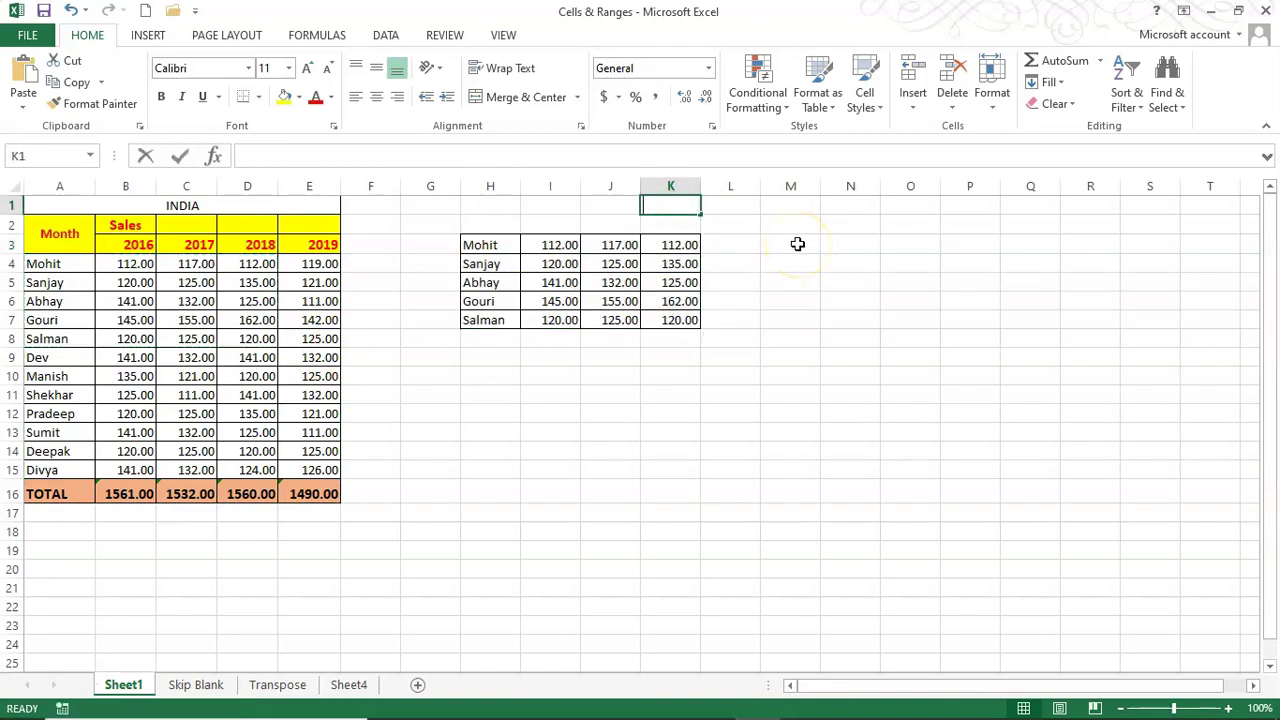
type("100")
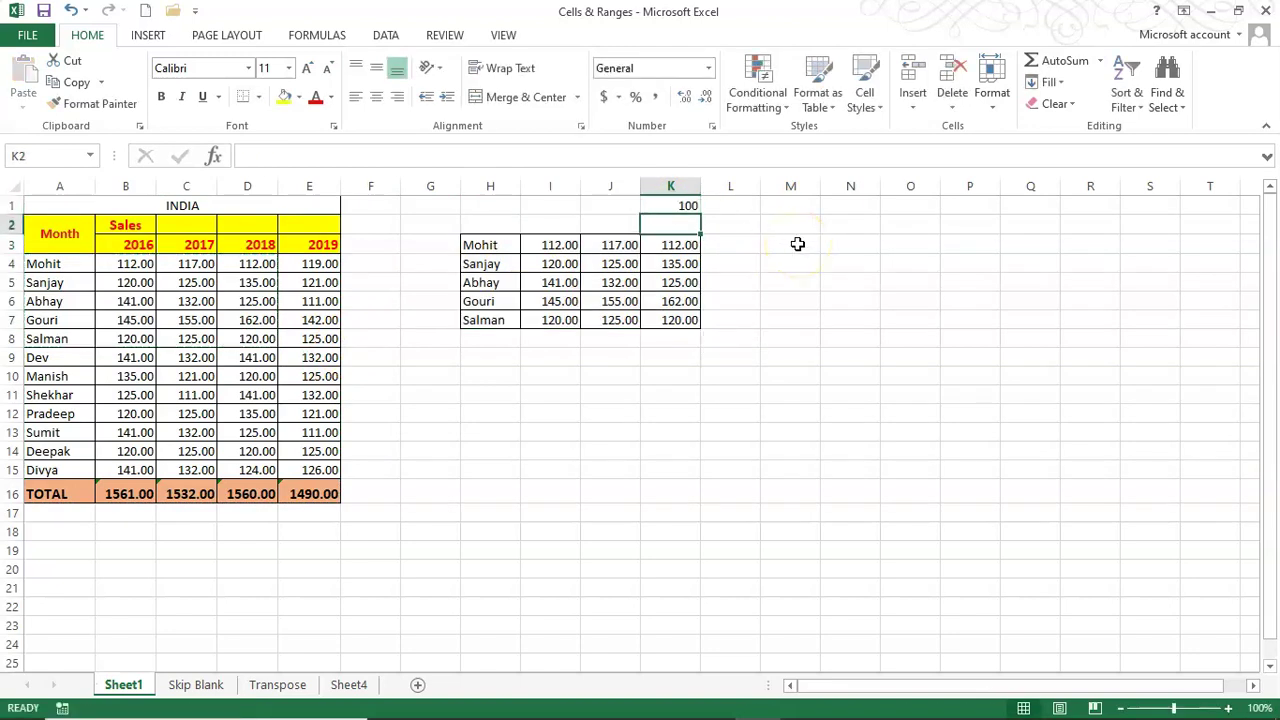
Step: Copy cell K1 and try a Paste Special with the Multiply operation on that same cell
left_click(686, 203)
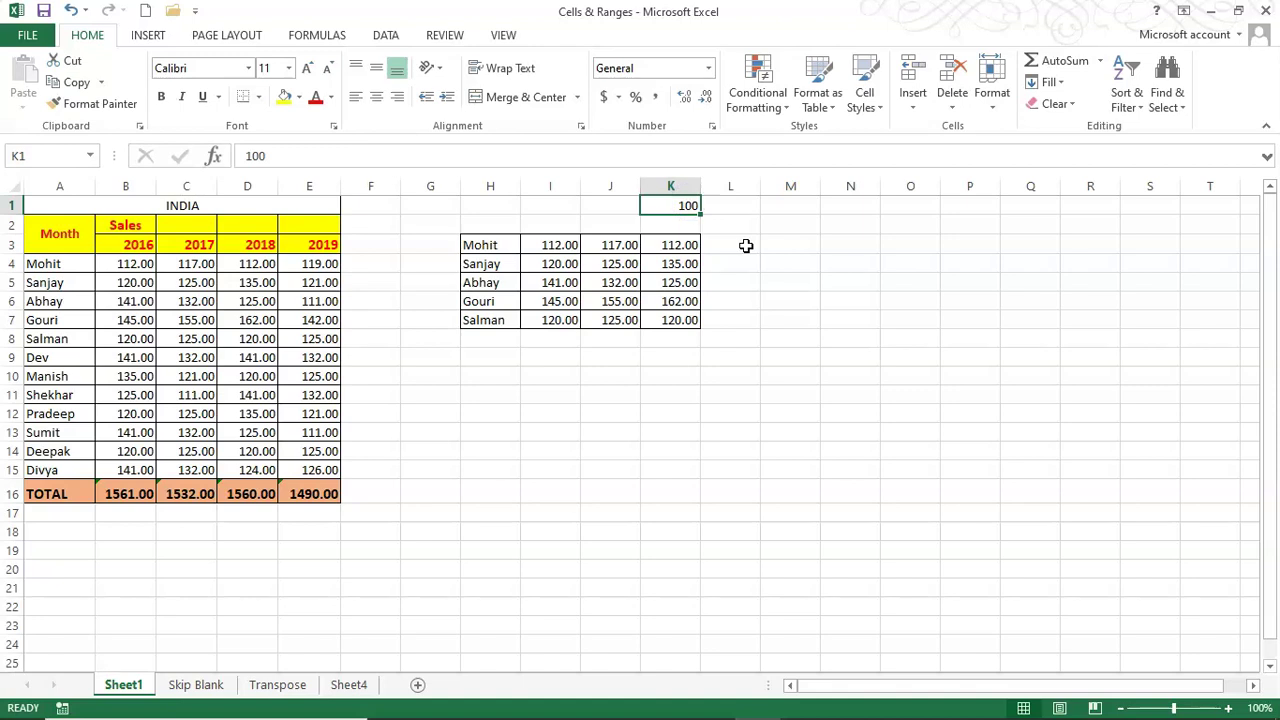
key("ctrl+c")
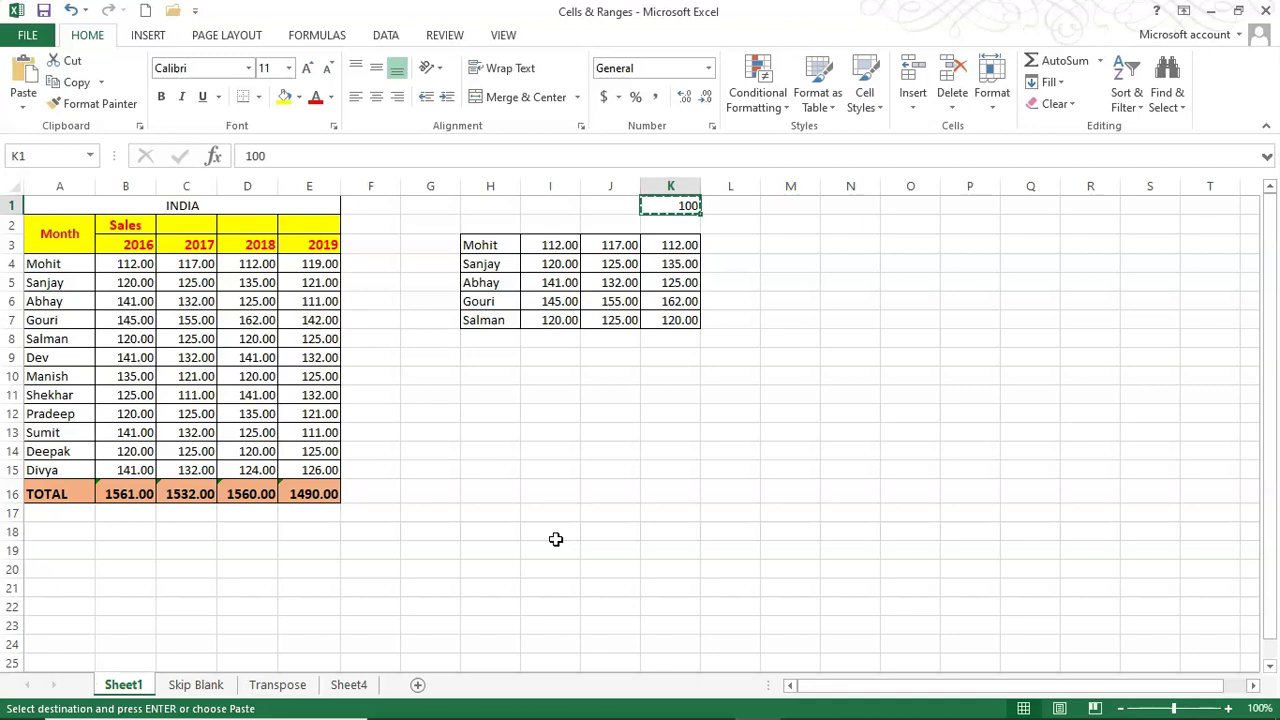
key("alt+e")
key("s")
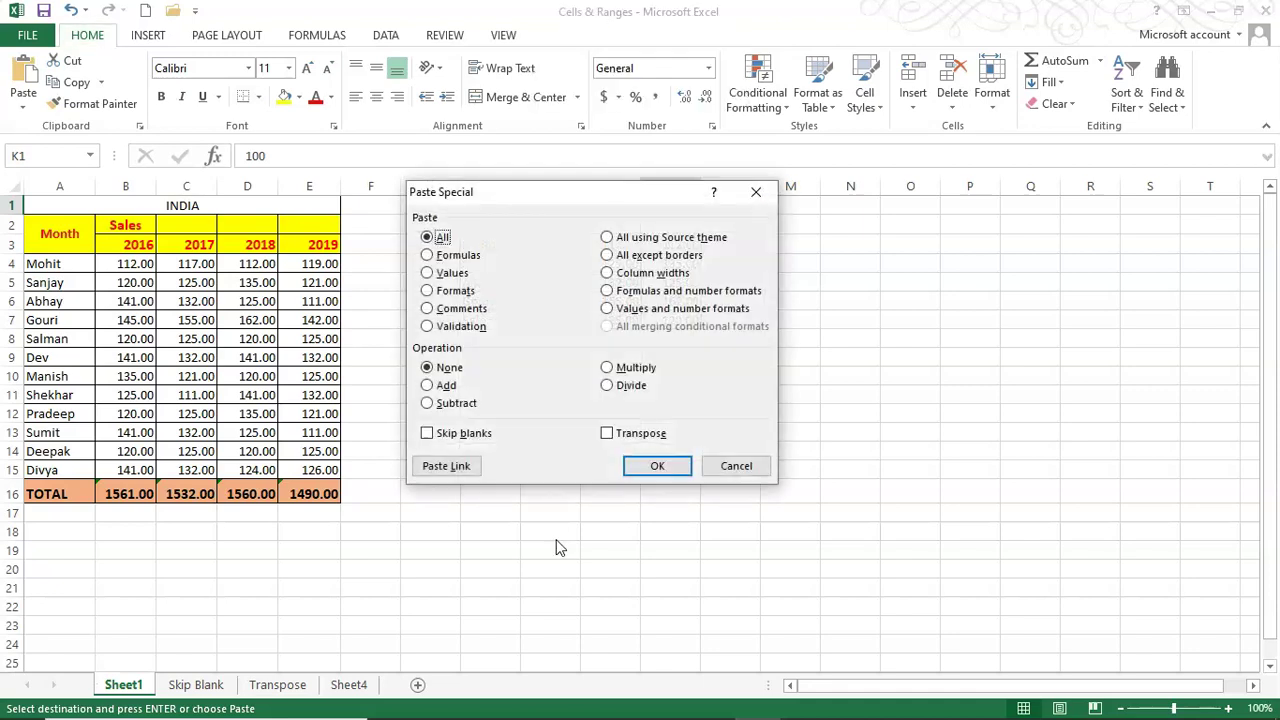
left_click_drag(626, 201, 958, 275)
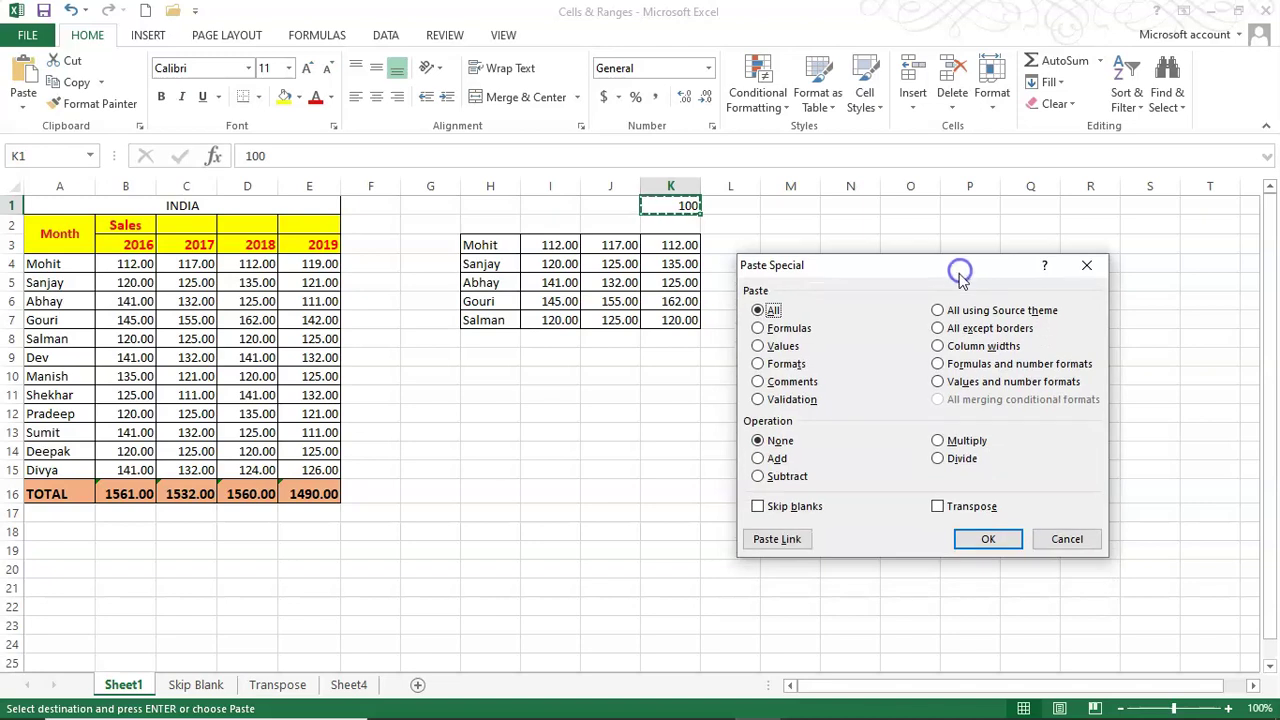
left_click(940, 444)
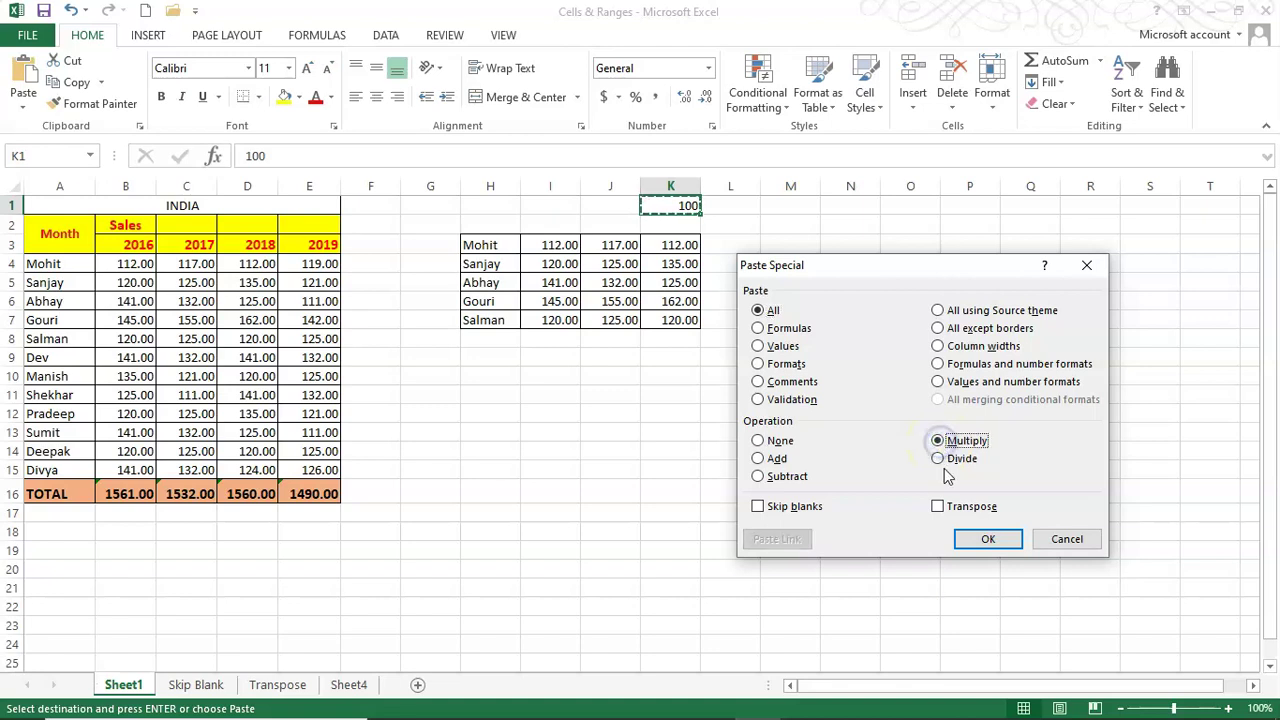
left_click(988, 541)
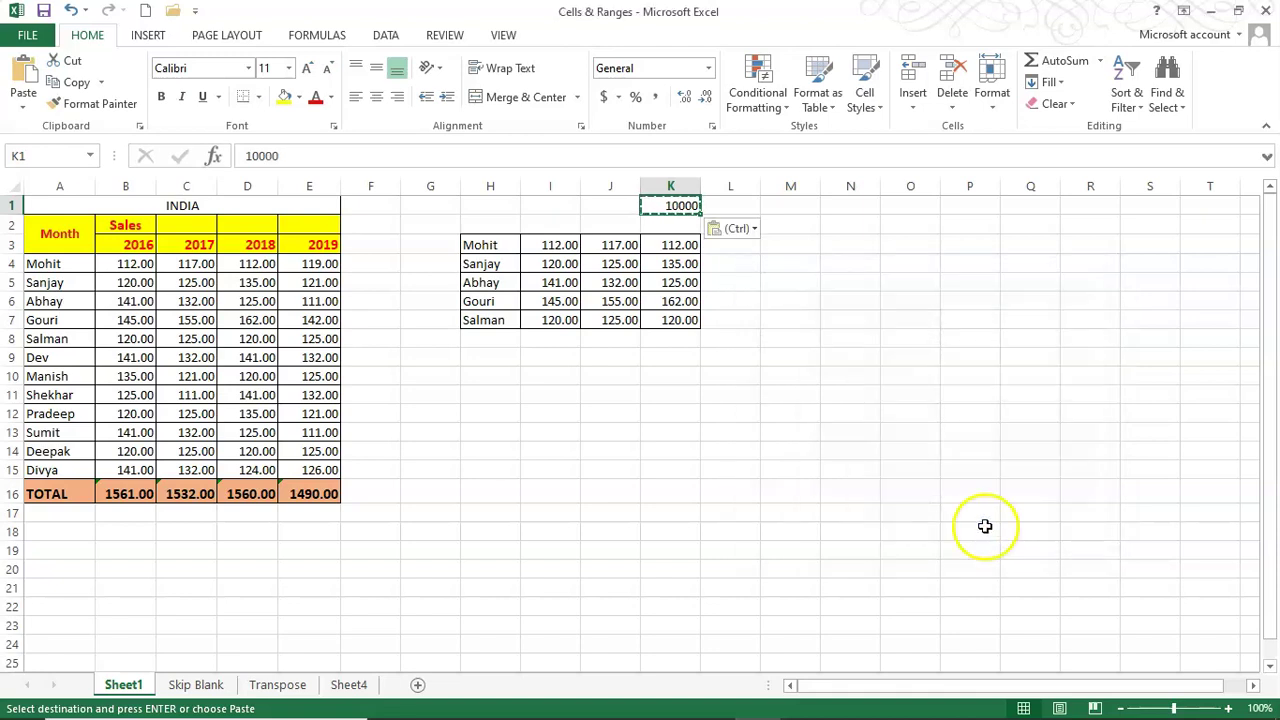
Step: End the copy mode and set cell K1 back to 100
key("Escape")
left_click(857, 331)
left_click(688, 190)
left_click(686, 206)
type("10")
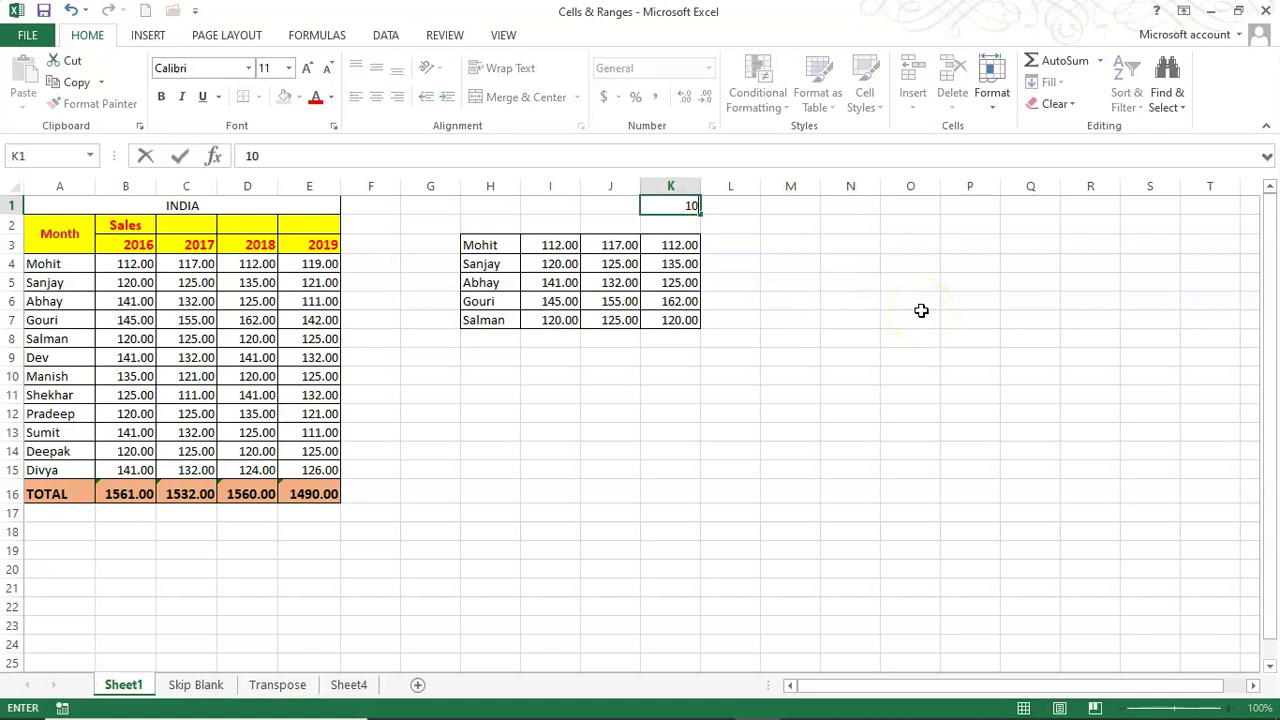
key("ctrl+Return")
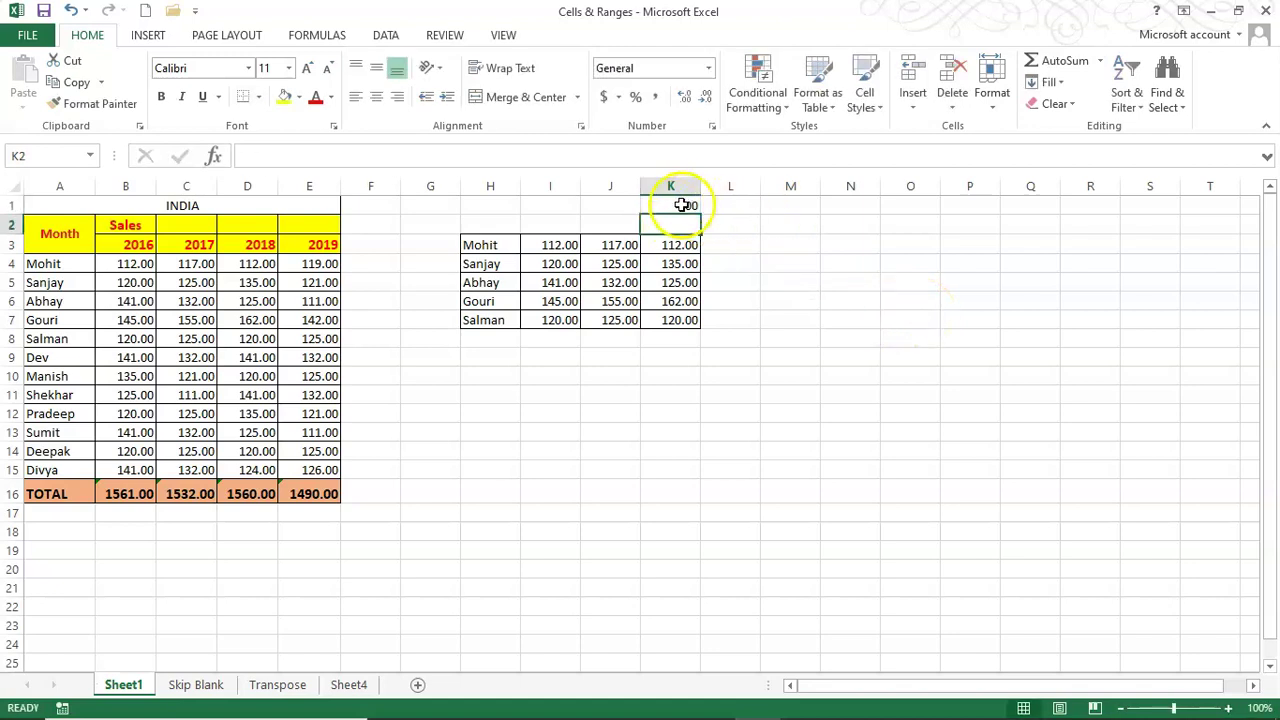
Step: Copy cell K1 and multiply the values in I3:K7 by it using the Paste Special Multiply operation
key("ctrl+c")
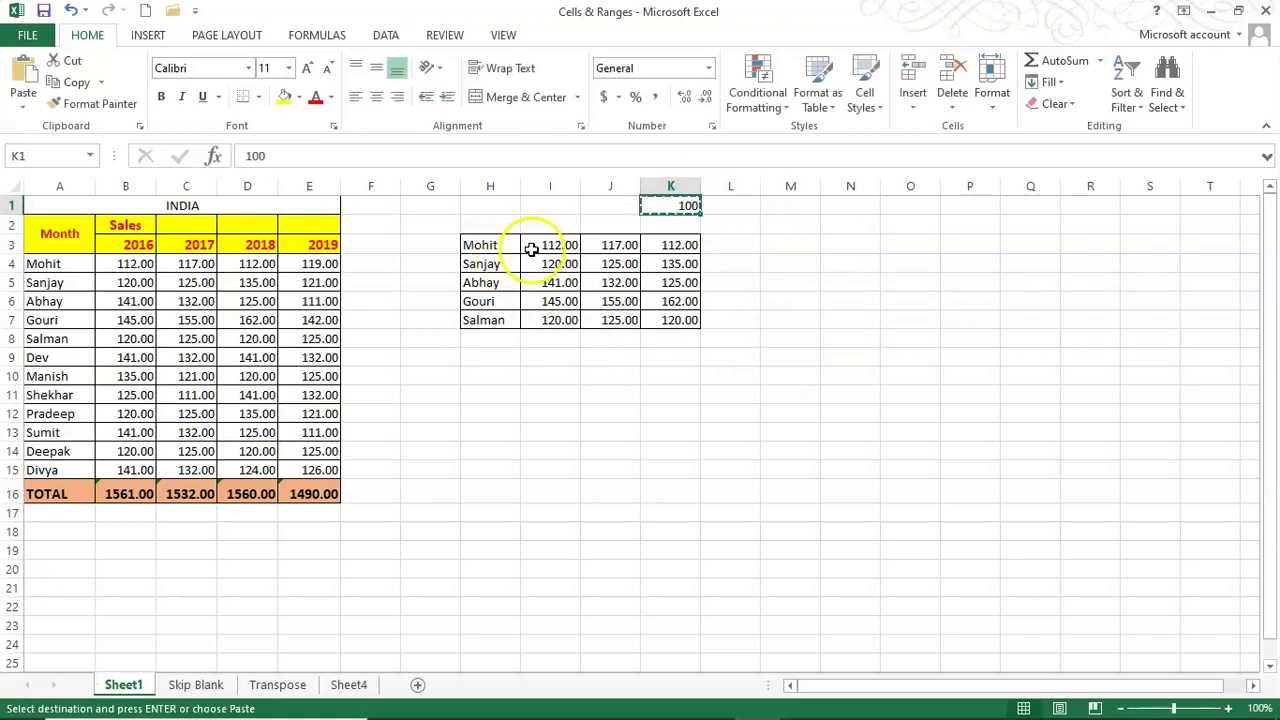
left_click(555, 246)
left_click_drag(585, 261, 681, 316)
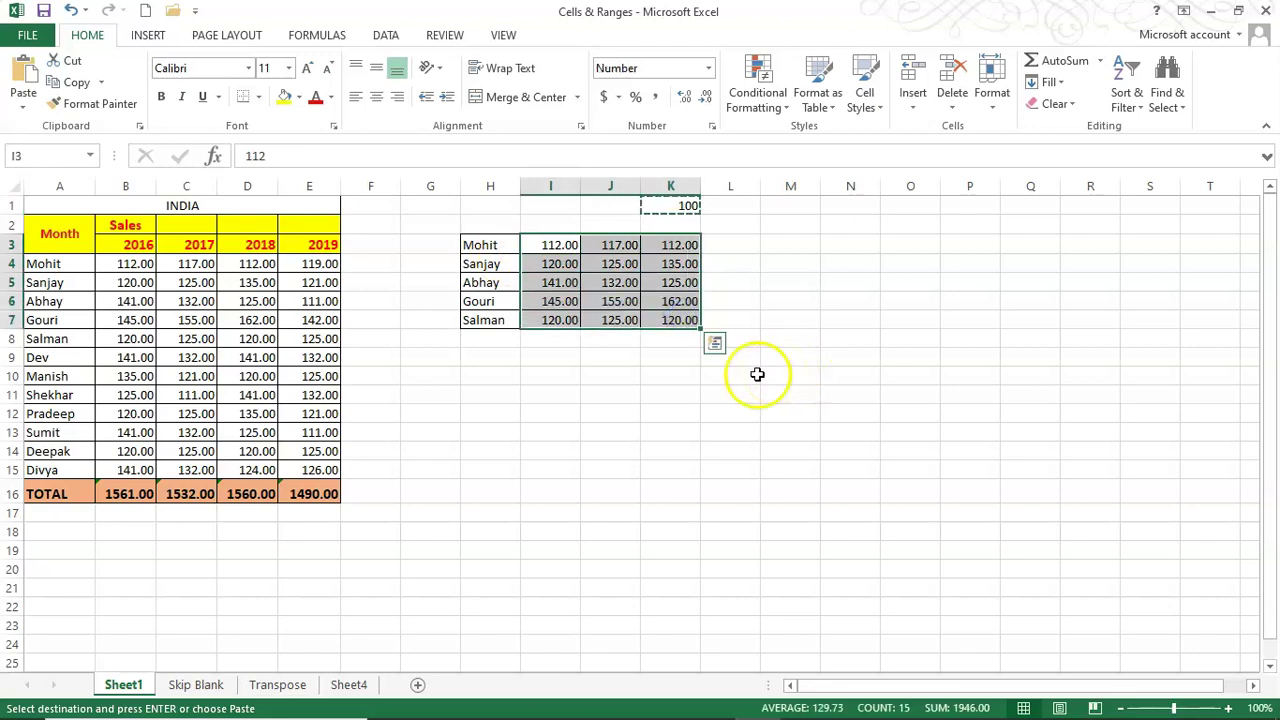
right_click(604, 316)
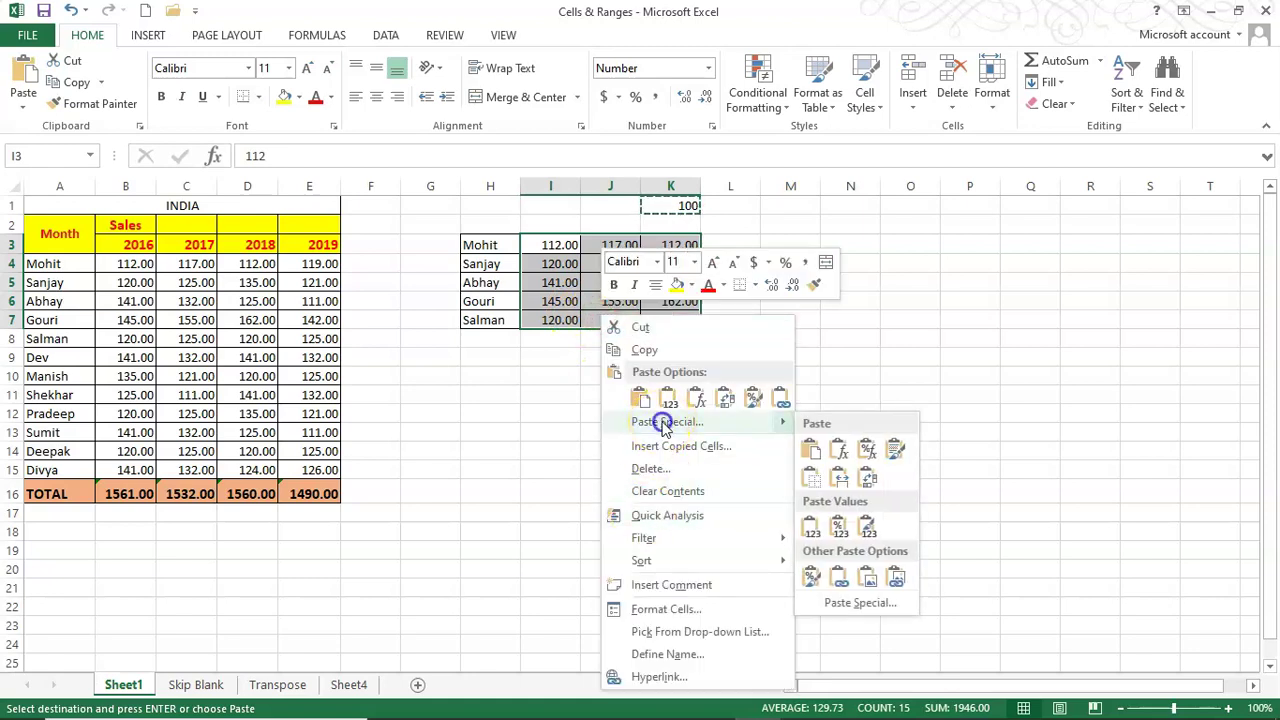
left_click(665, 421)
left_click_drag(663, 267, 1008, 222)
left_click(1026, 399)
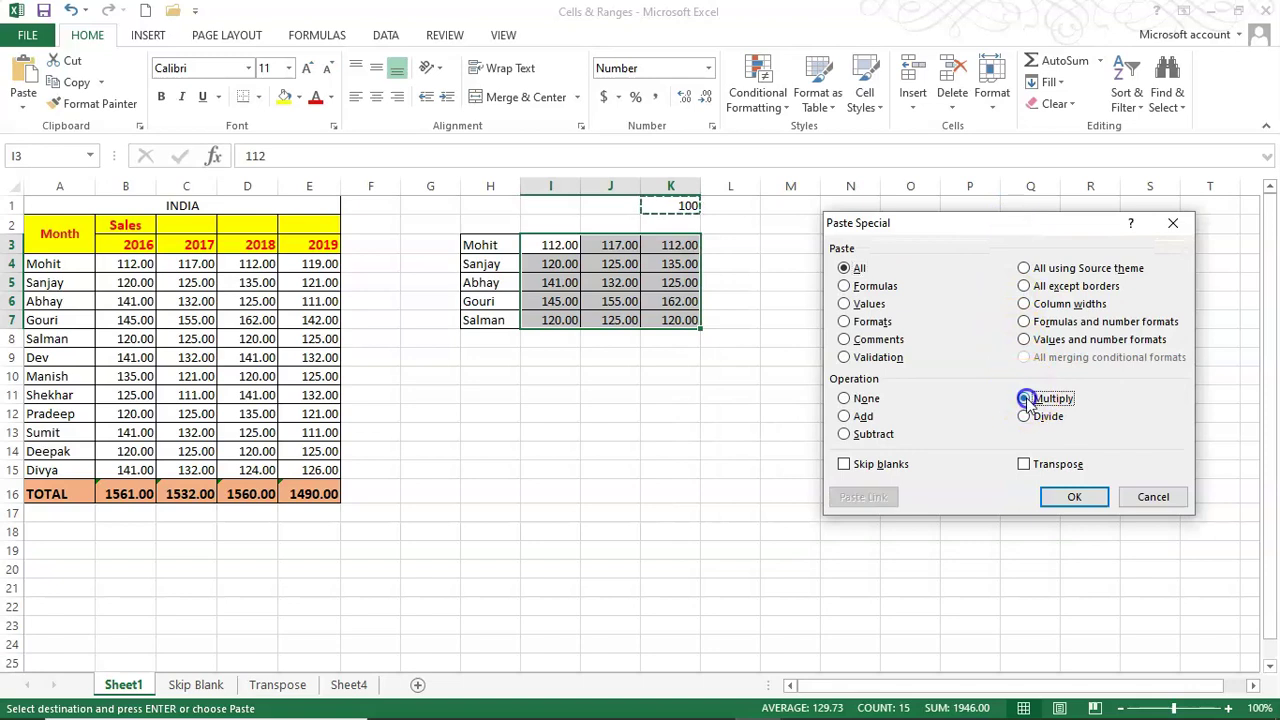
left_click(1074, 495)
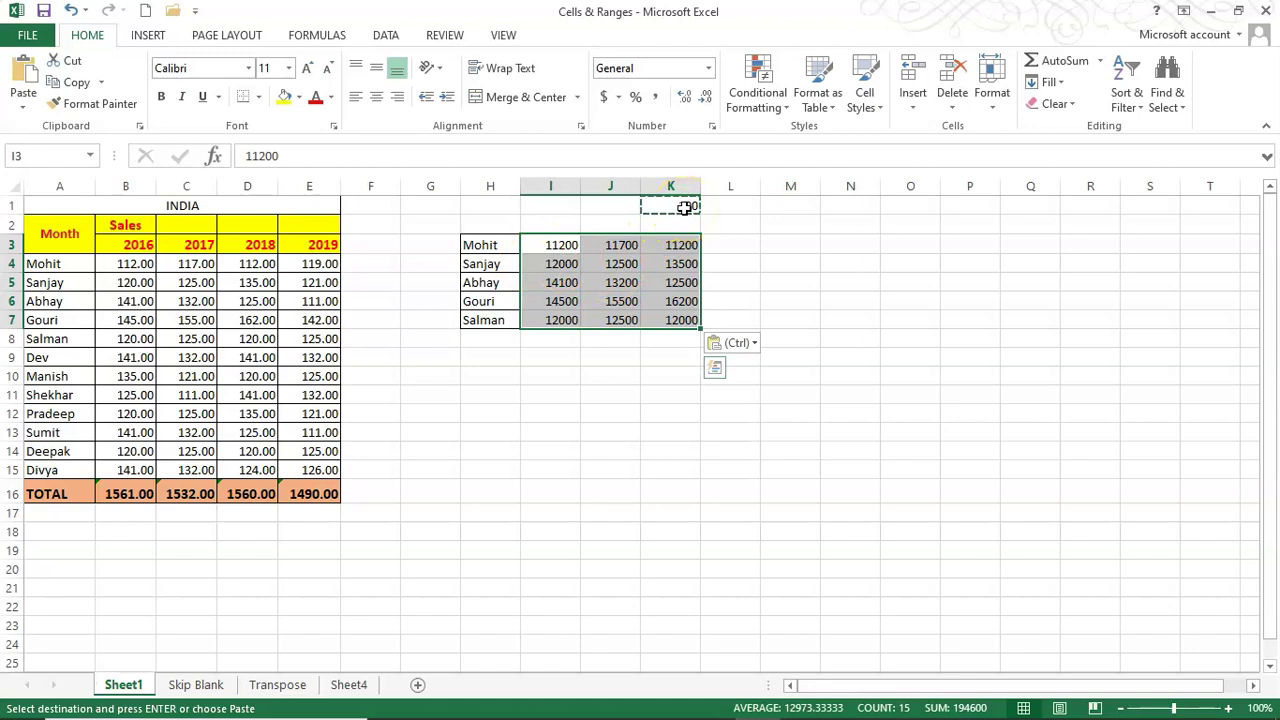
Step: Undo the multiplication and divide the values in I3:K7 by the copied cell K1 using the Paste Special Divide operation
left_click(70, 11)
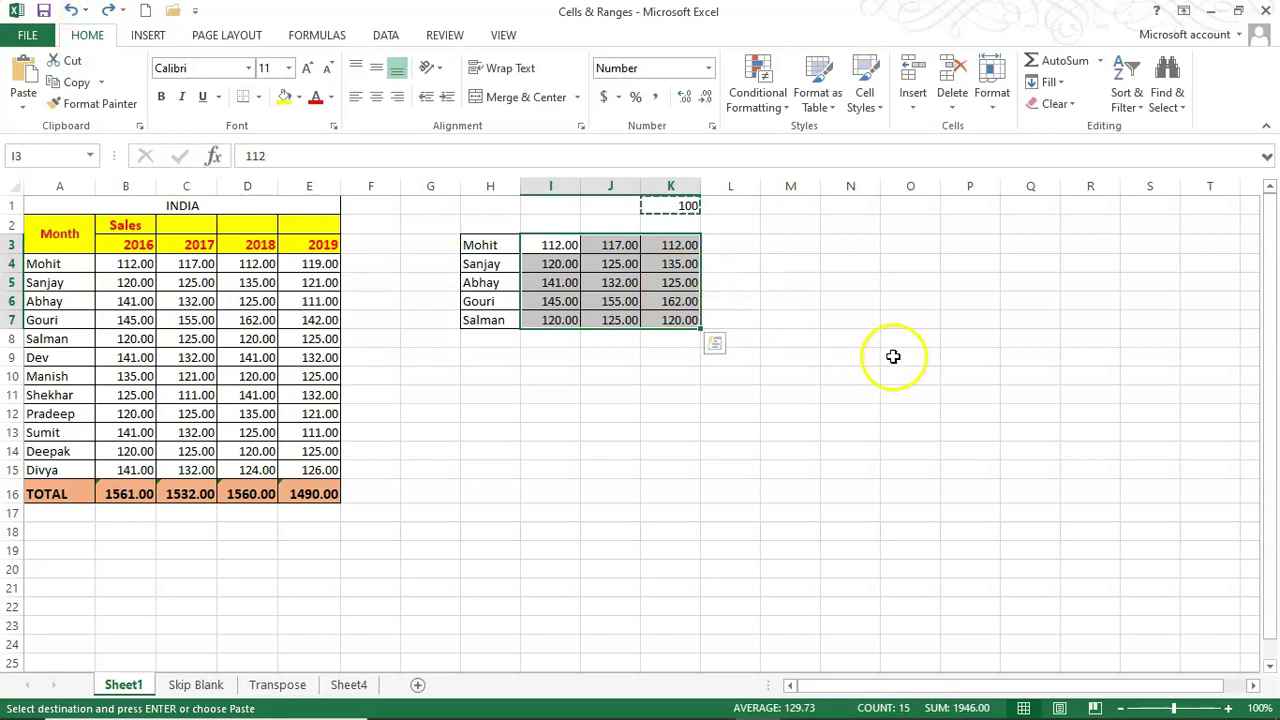
right_click(688, 266)
left_click(781, 377)
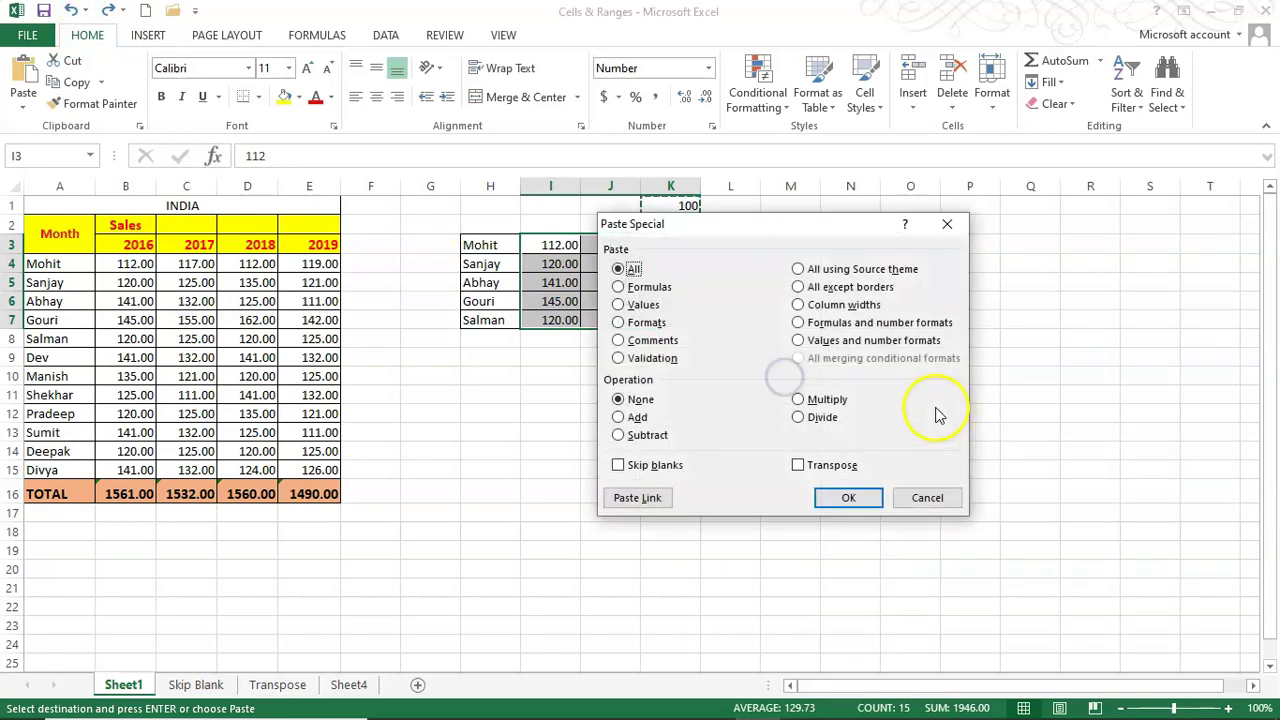
left_click(803, 418)
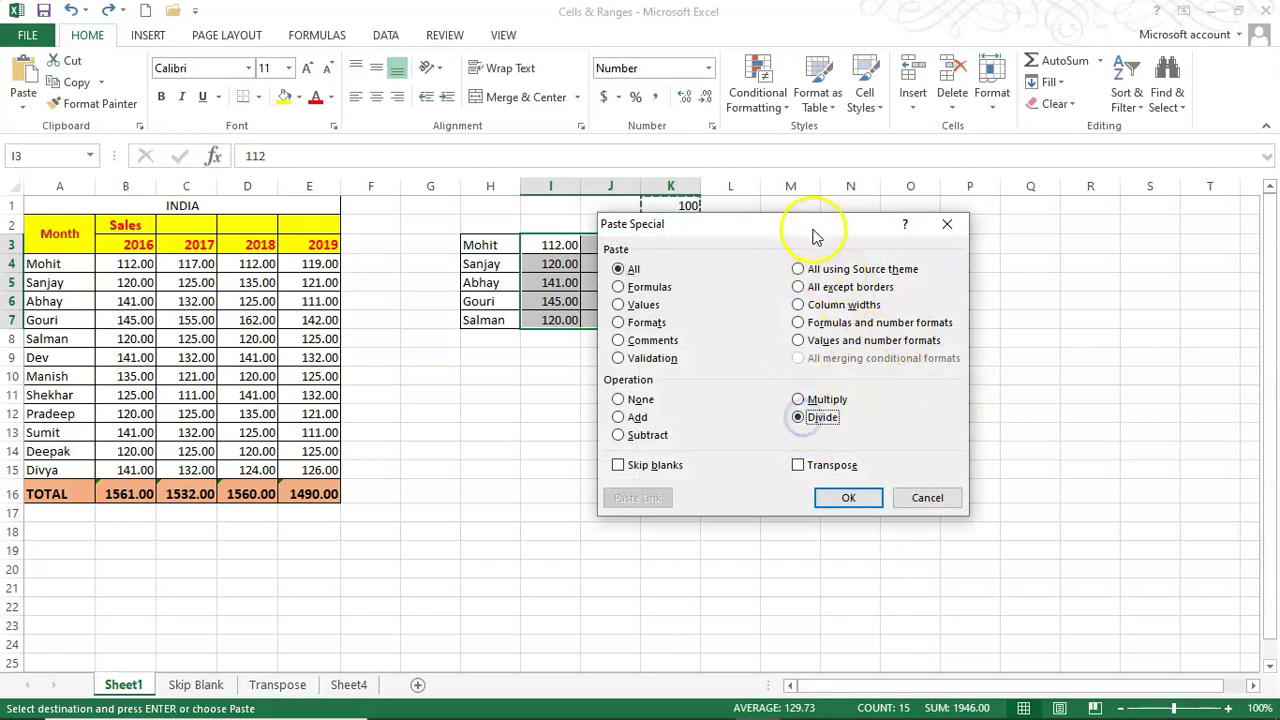
left_click_drag(814, 230, 942, 223)
left_click(977, 491)
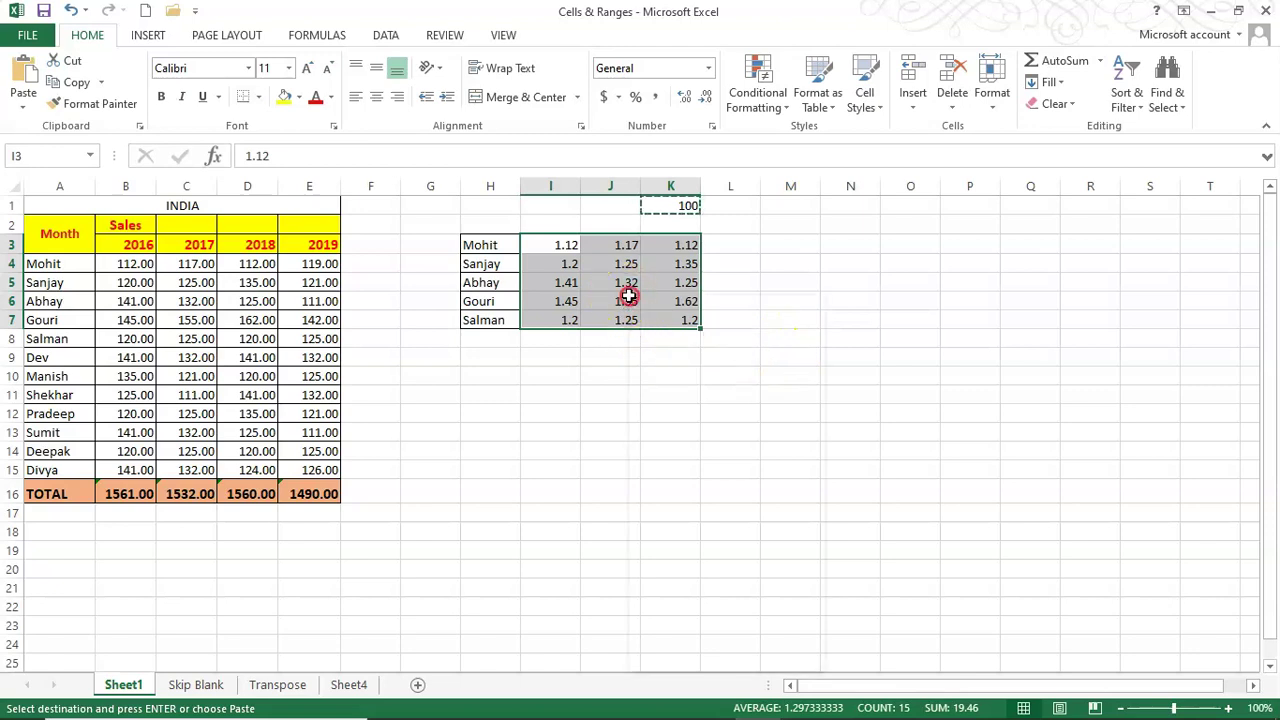
Step: View the Paste Special options for I3:K7, close them without pasting, and end the copy mode
right_click(627, 296)
left_click(713, 410)
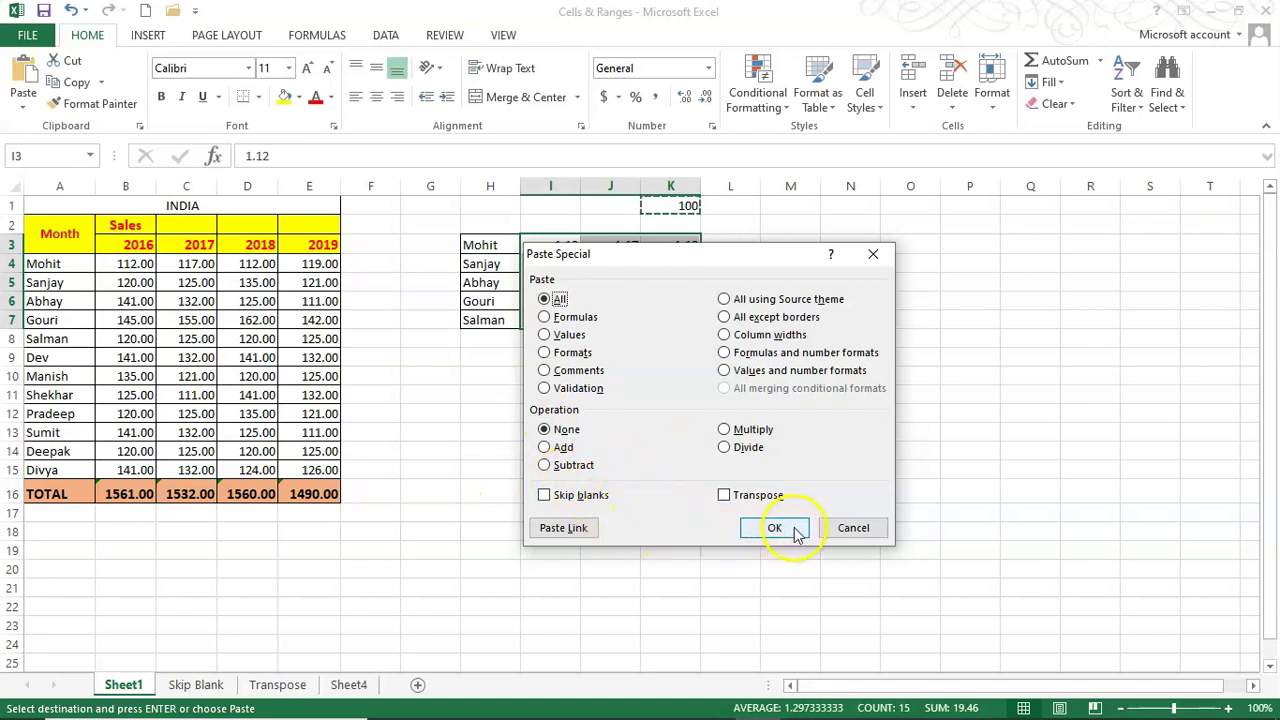
left_click(849, 528)
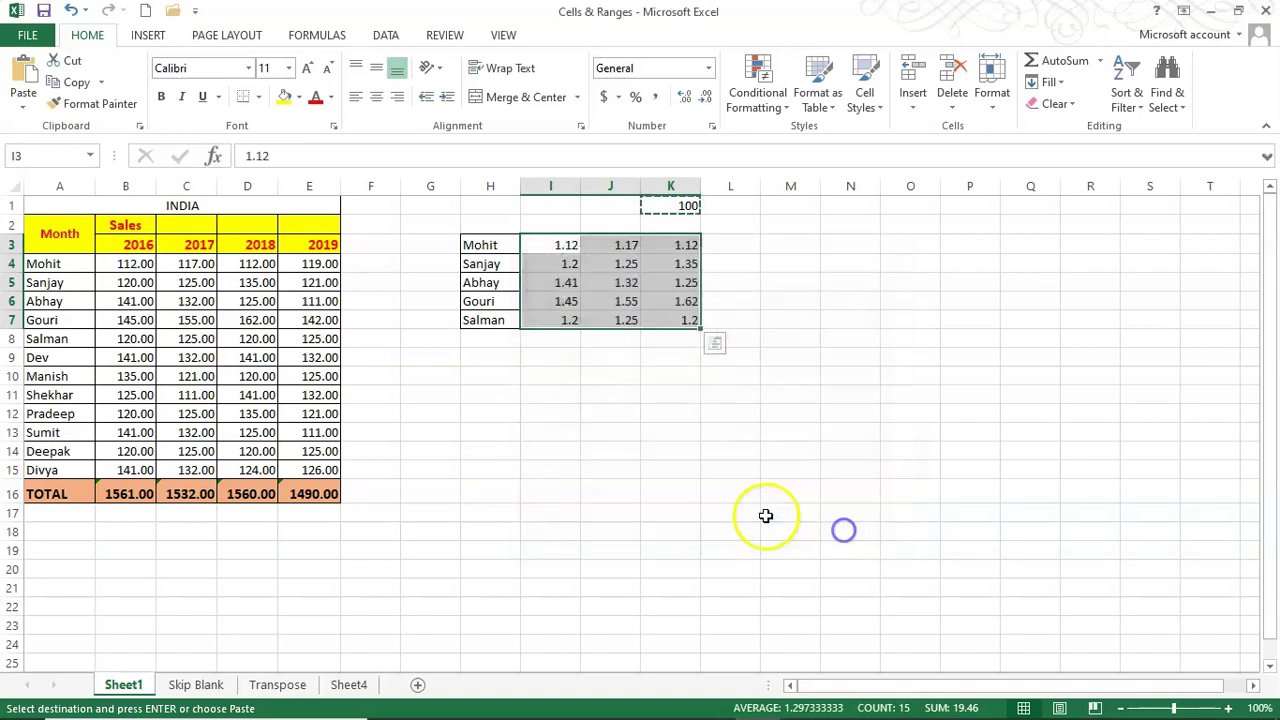
left_click(843, 411)
key("Escape")
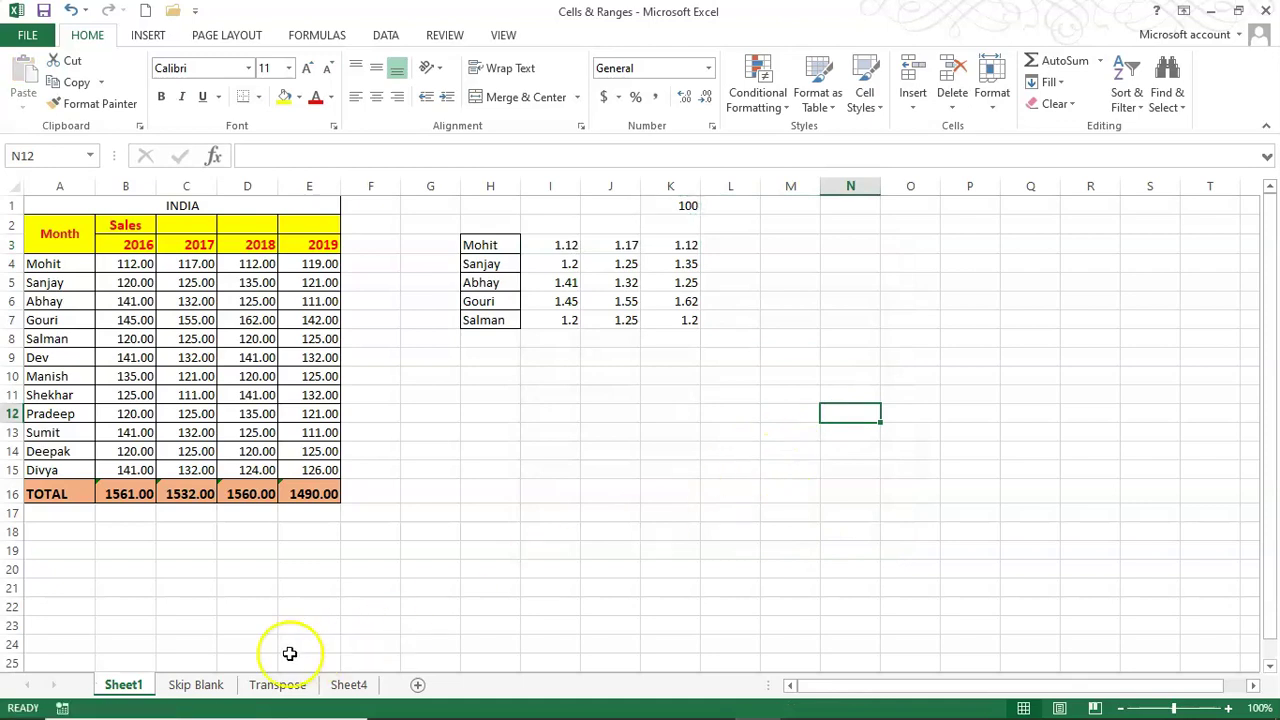
Step: Switch to the Skip Blank sheet and select the product names in B4:B15, followed by the prices in C4:C15
left_click(197, 686)
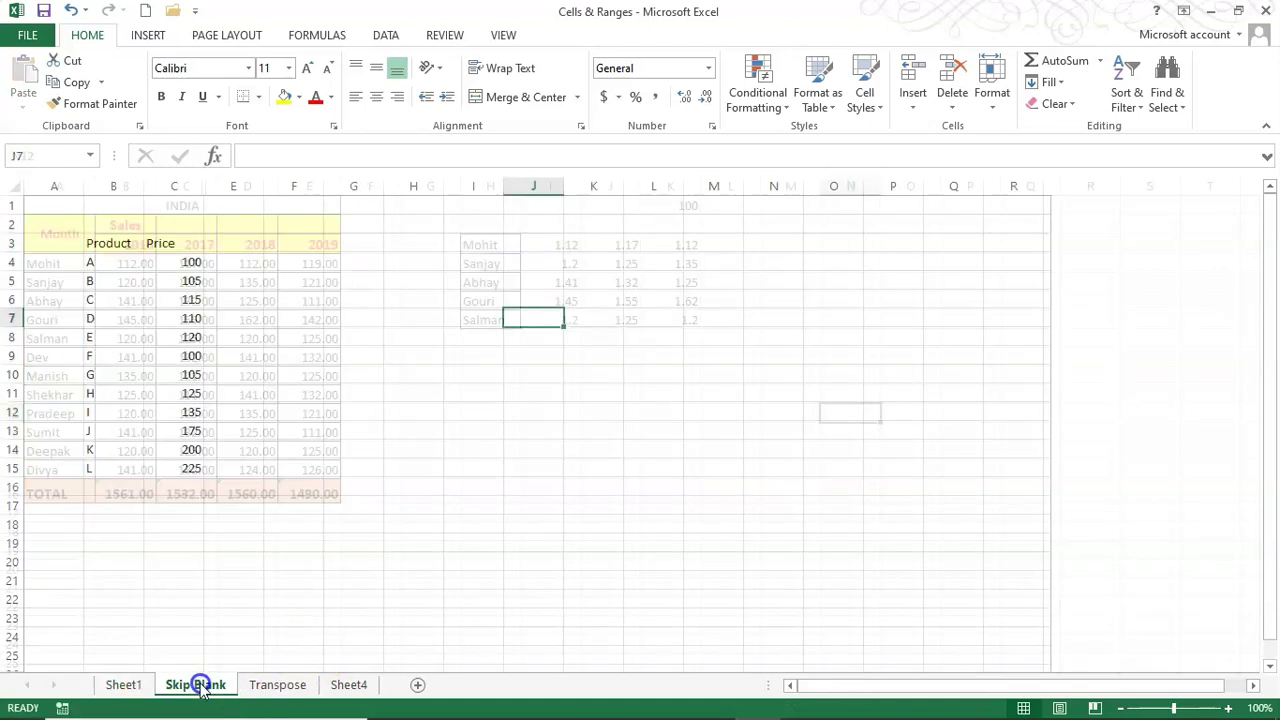
left_click(711, 449)
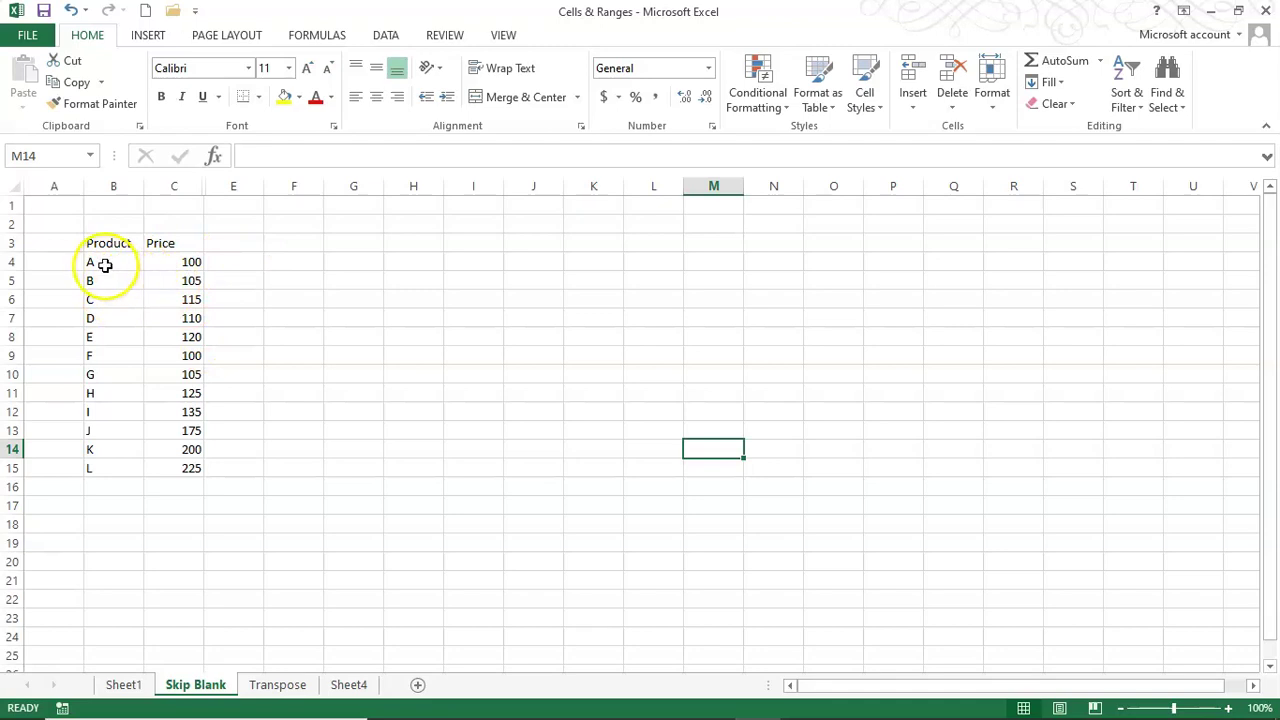
left_click(104, 263)
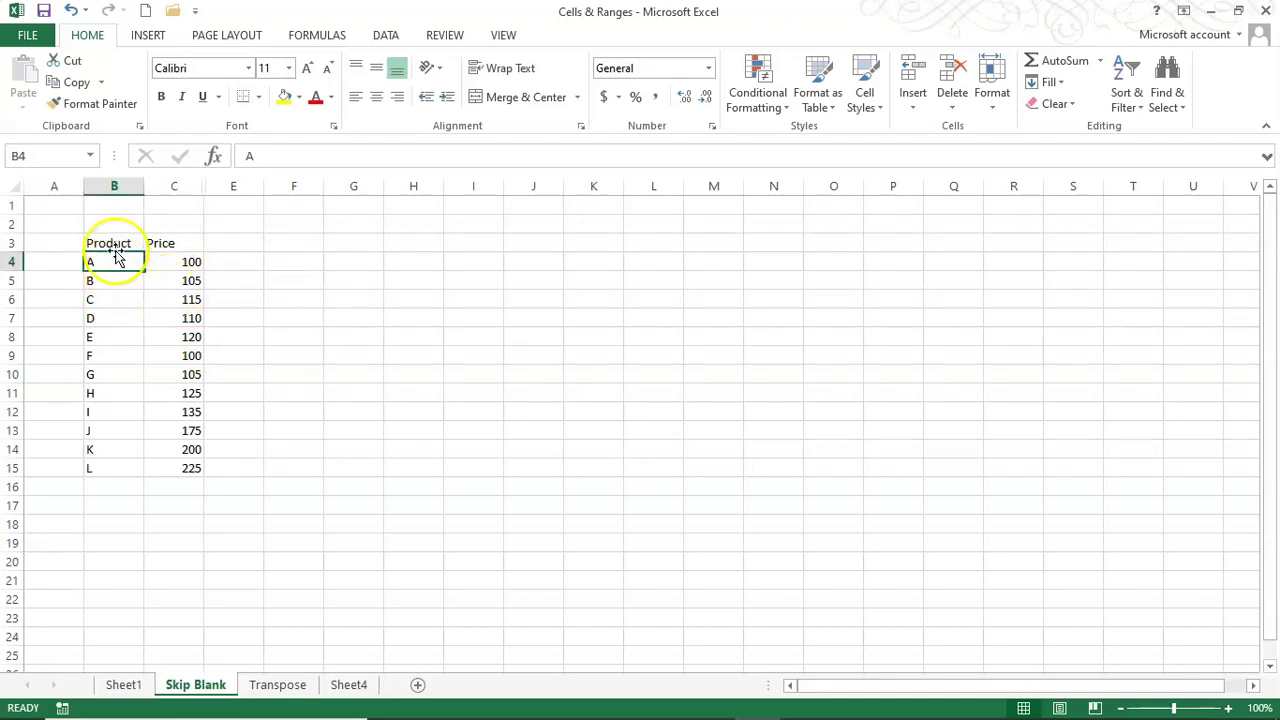
left_click_drag(115, 264, 120, 465)
left_click_drag(176, 262, 186, 468)
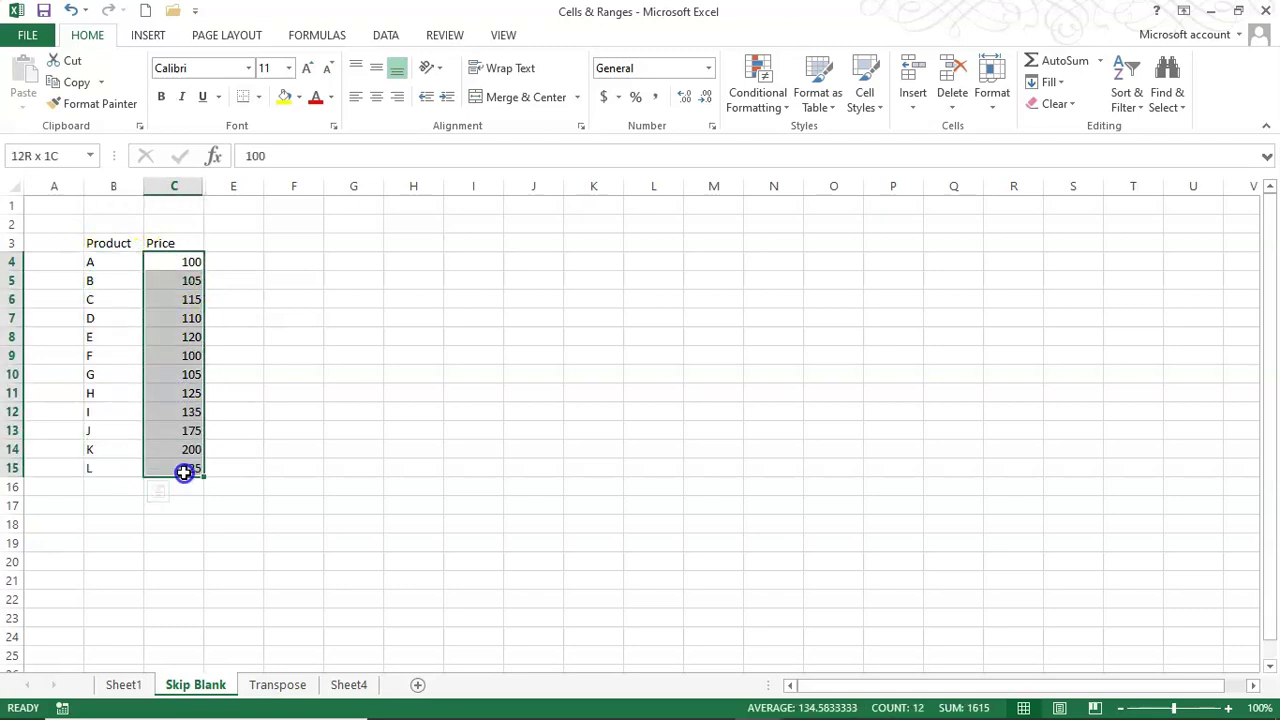
Step: Add the header Update in cell E3 and enter 102 for product A in cell E4
left_click(240, 243)
type("Update")
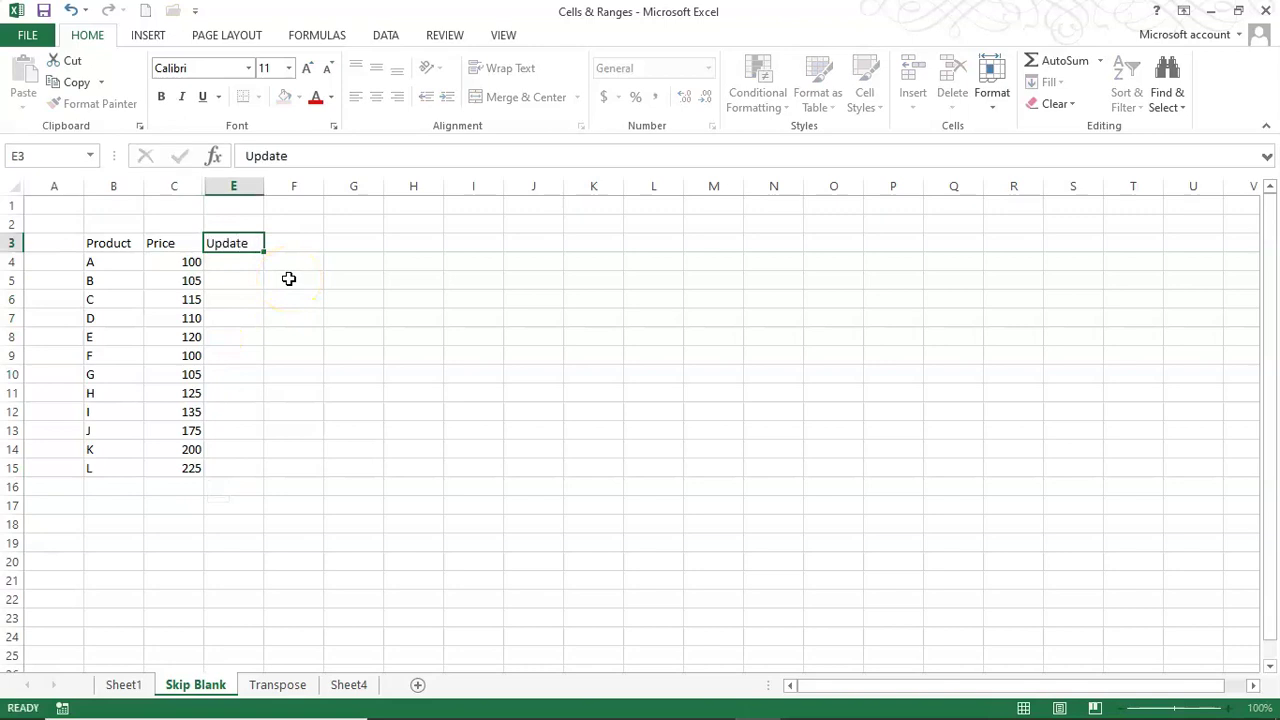
key("Return")
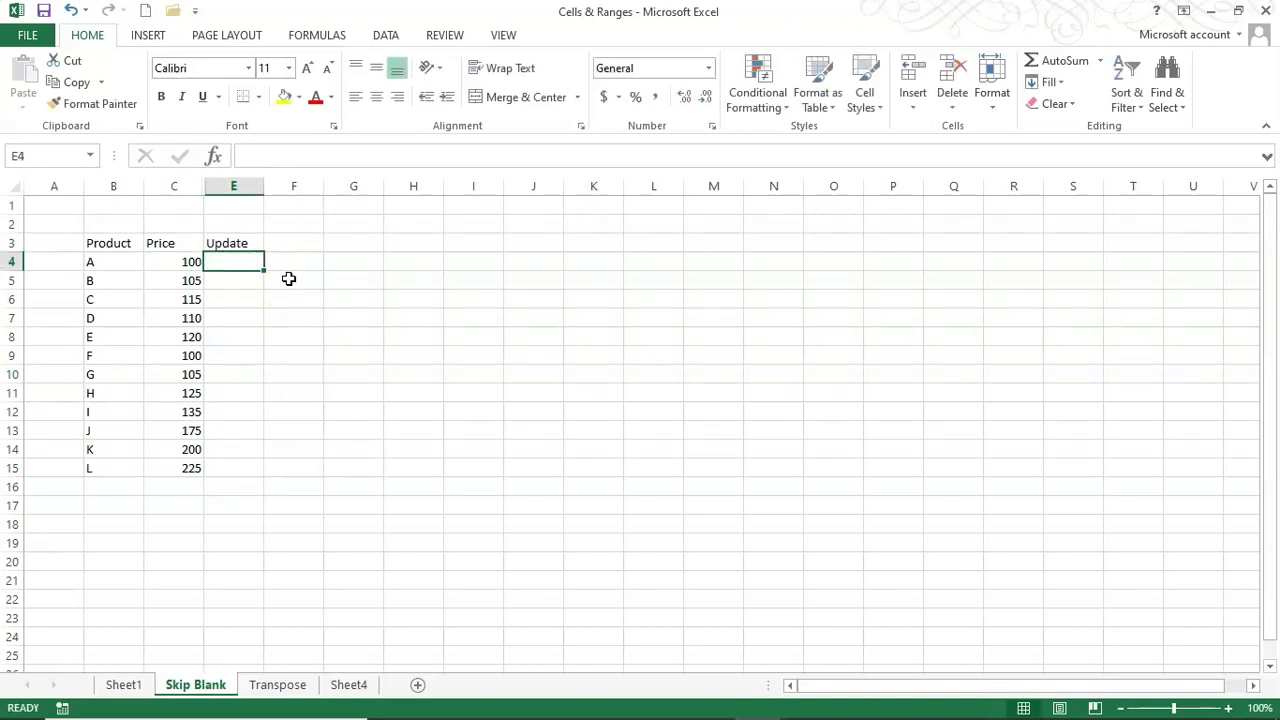
type("102")
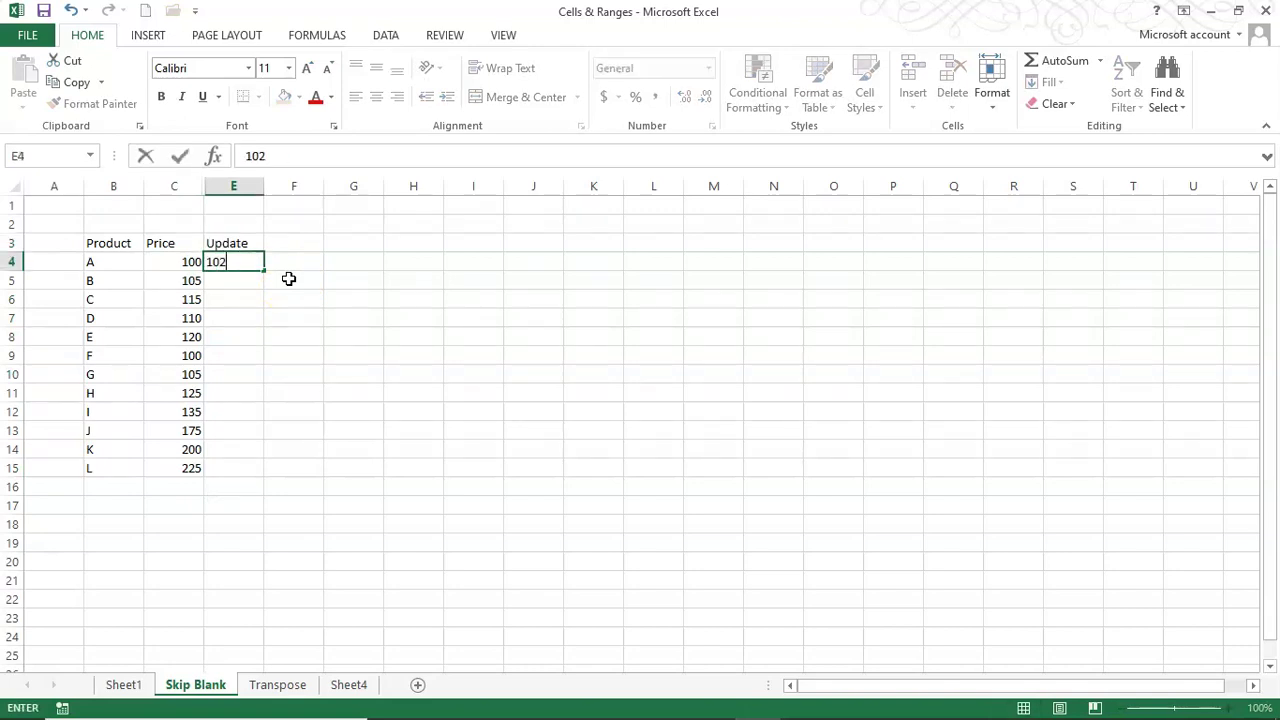
key("Return")
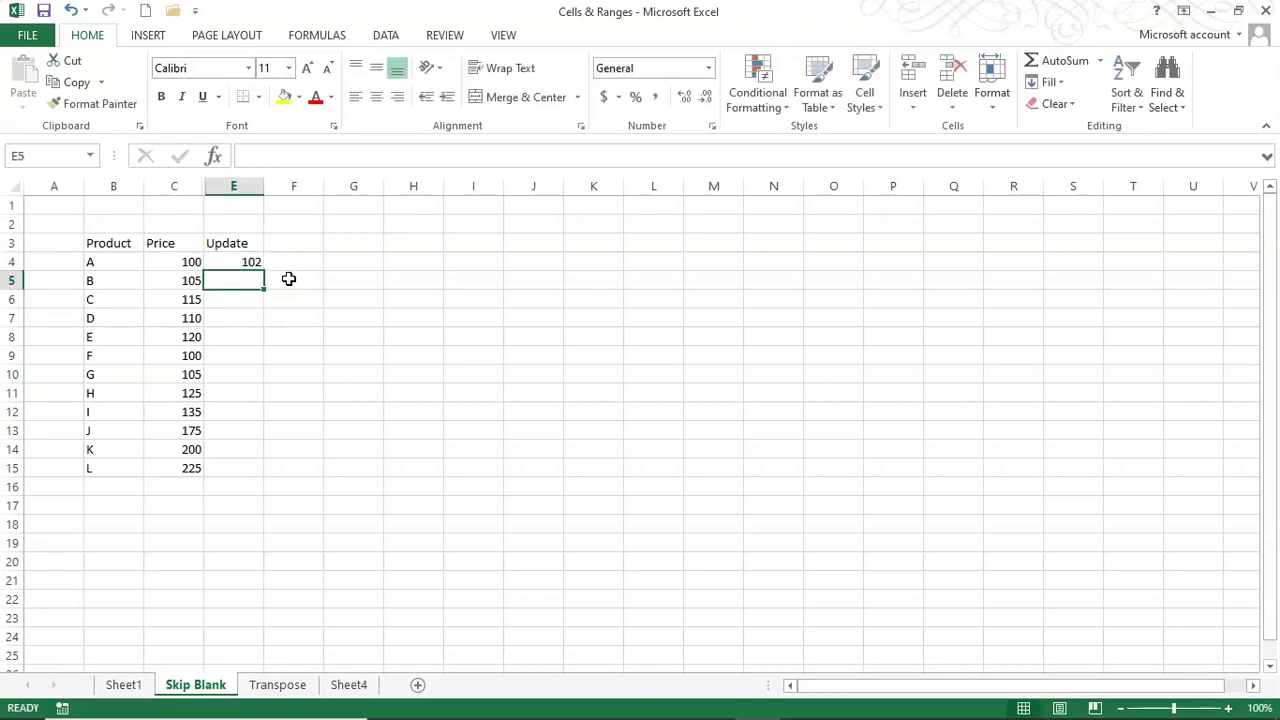
Step: Enter updated prices of 120 for product C in E6 and 110 for product F in E9
key("Return")
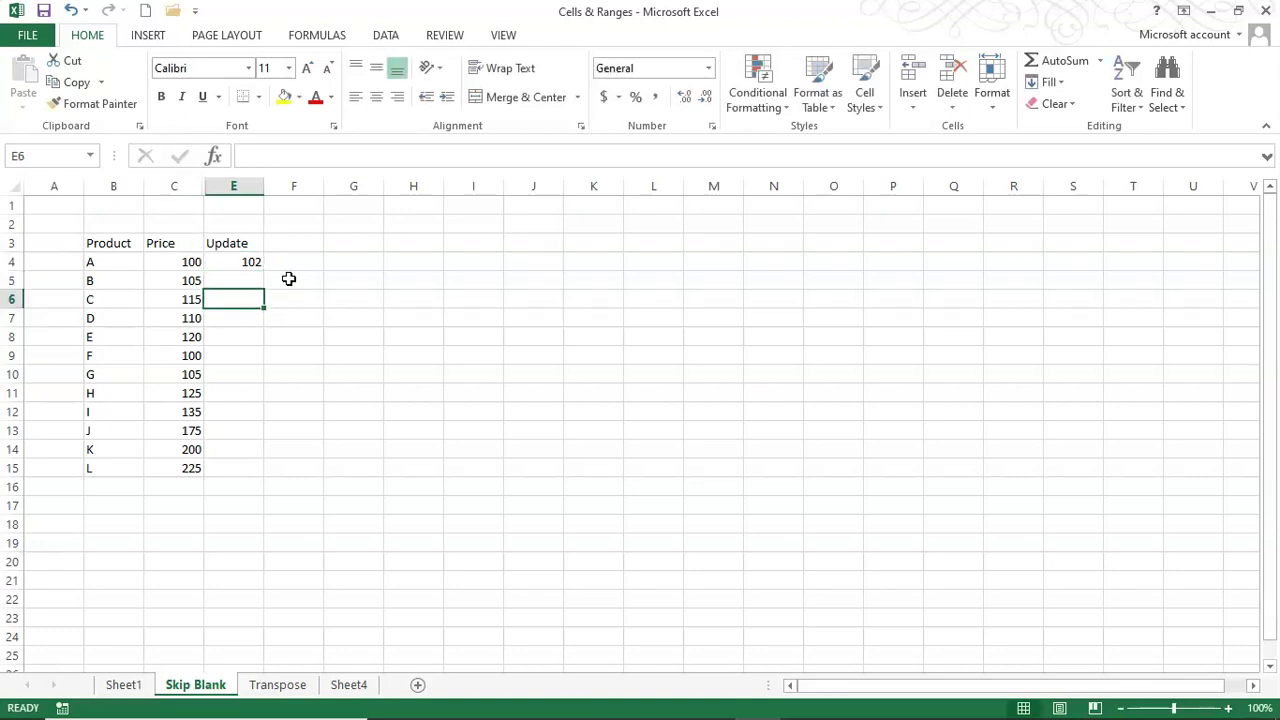
type("120")
key("Return")
key("Return")
key("Return")
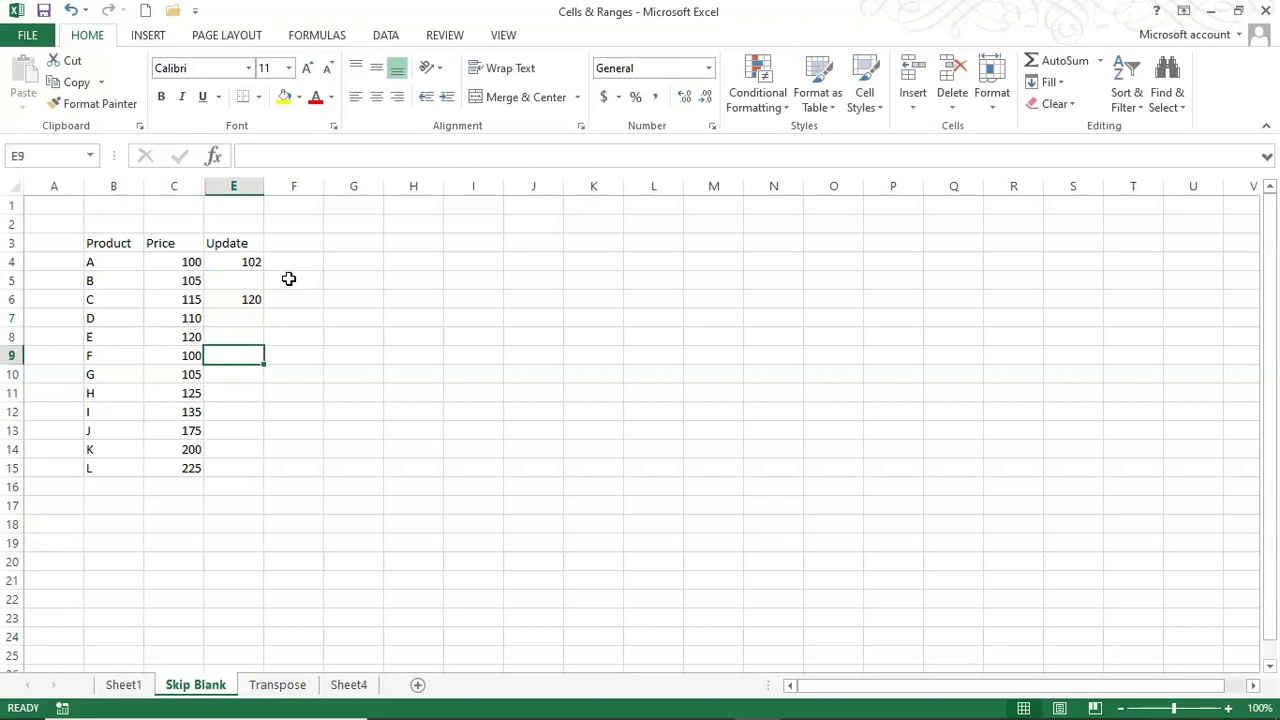
type("110")
key("Return")
Step: Enter updated prices of 140 for product I in E12 and 210 for product K in E14
key("Return")
key("Return")
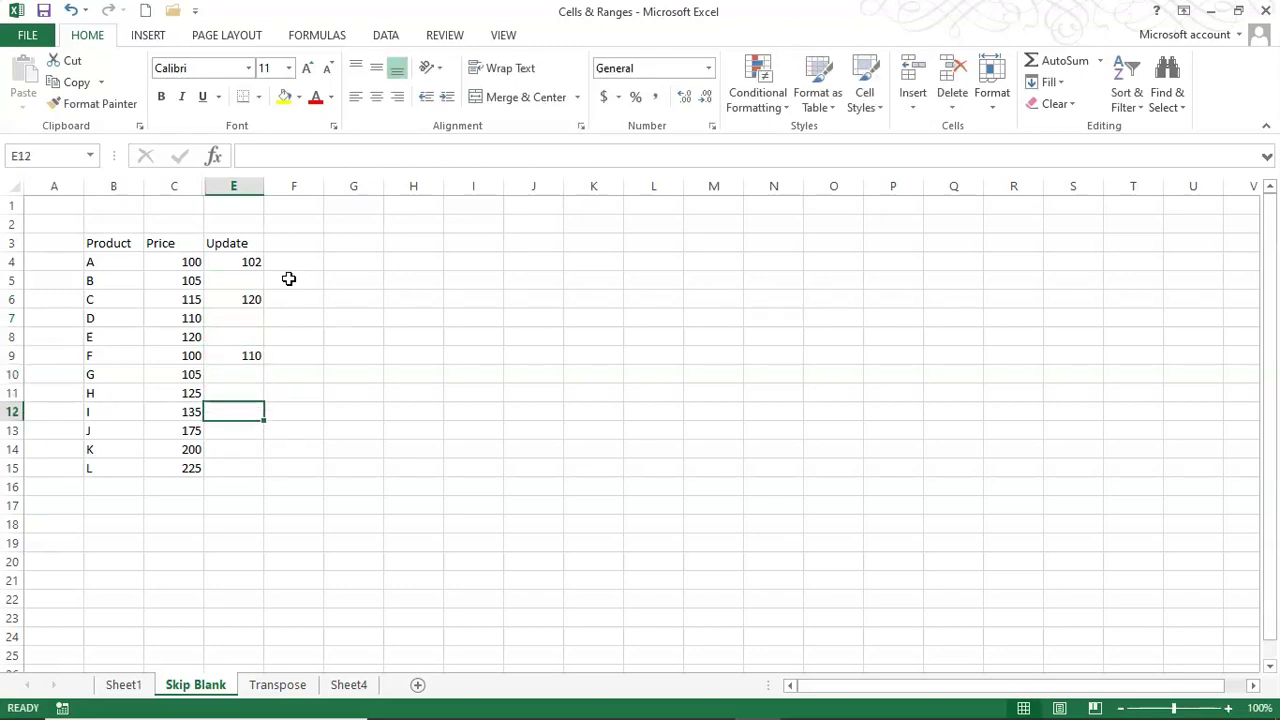
type("140")
key("Return")
key("Return")
key("Return")
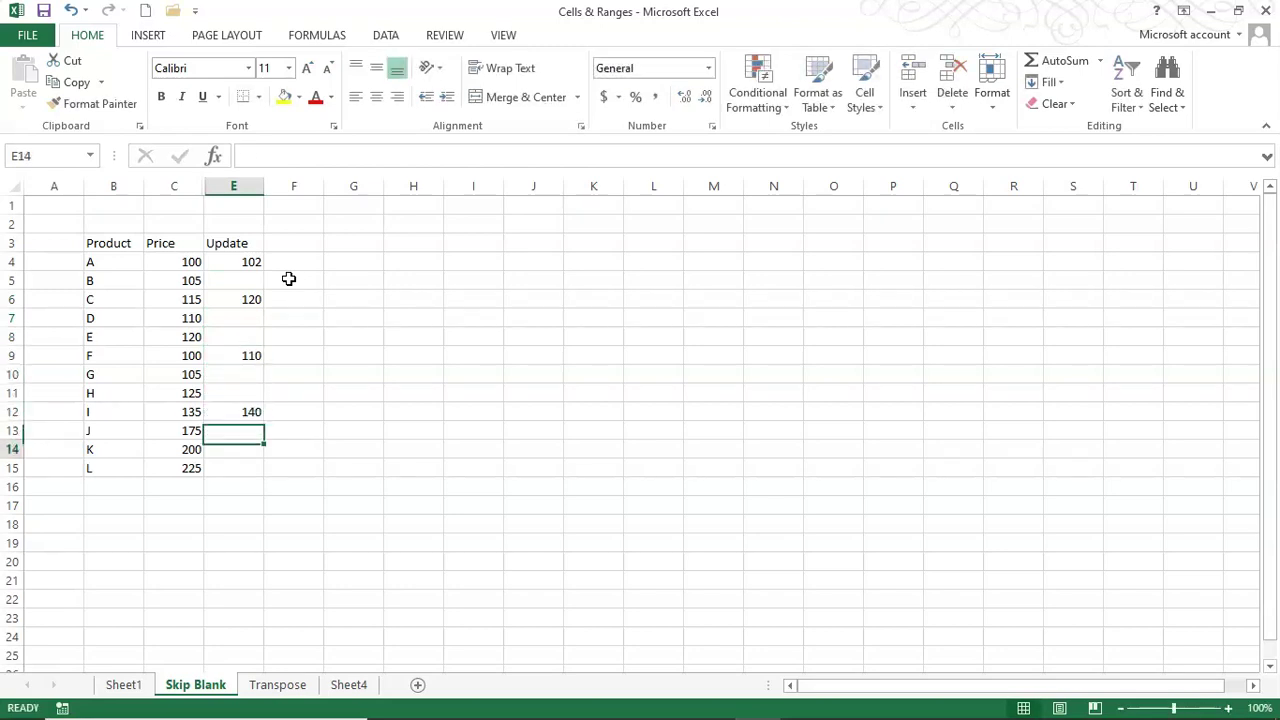
key("Up")
type("2")
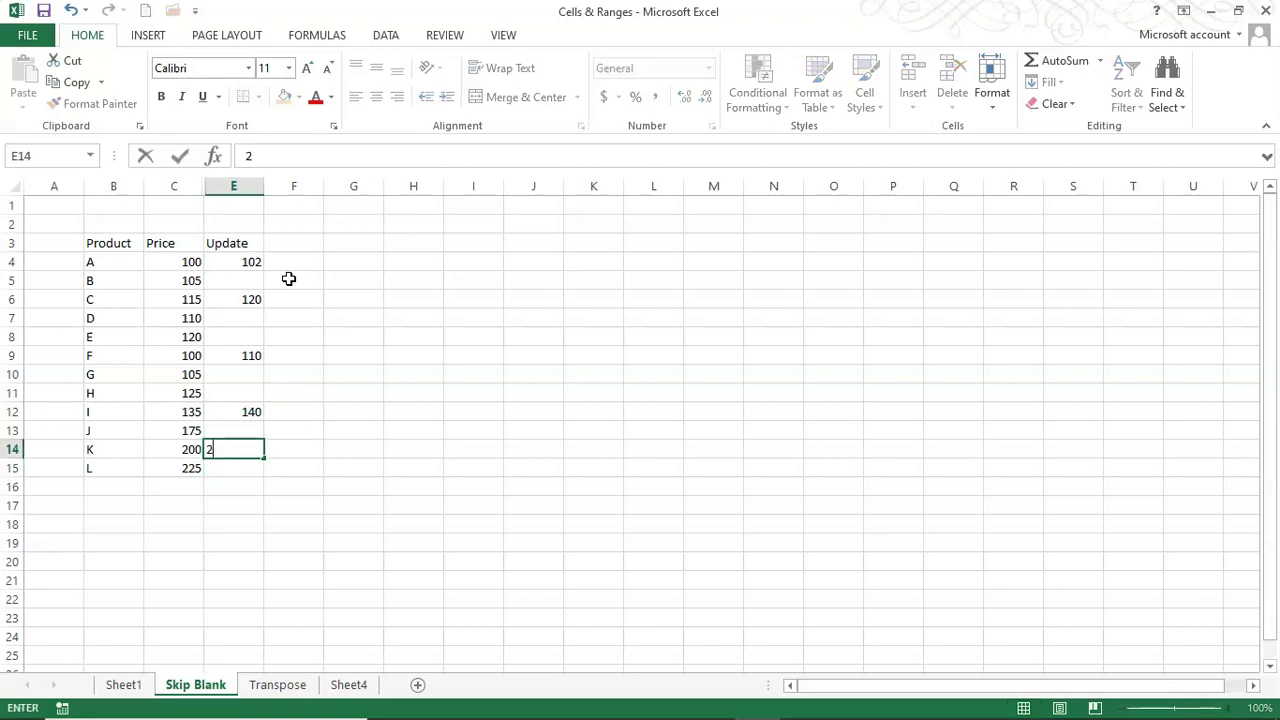
type("10")
key("Return")
Step: Format the filled Update cells E4, E6, E9, E12 and E14 with bold red text and a yellow fill
left_click(244, 262)
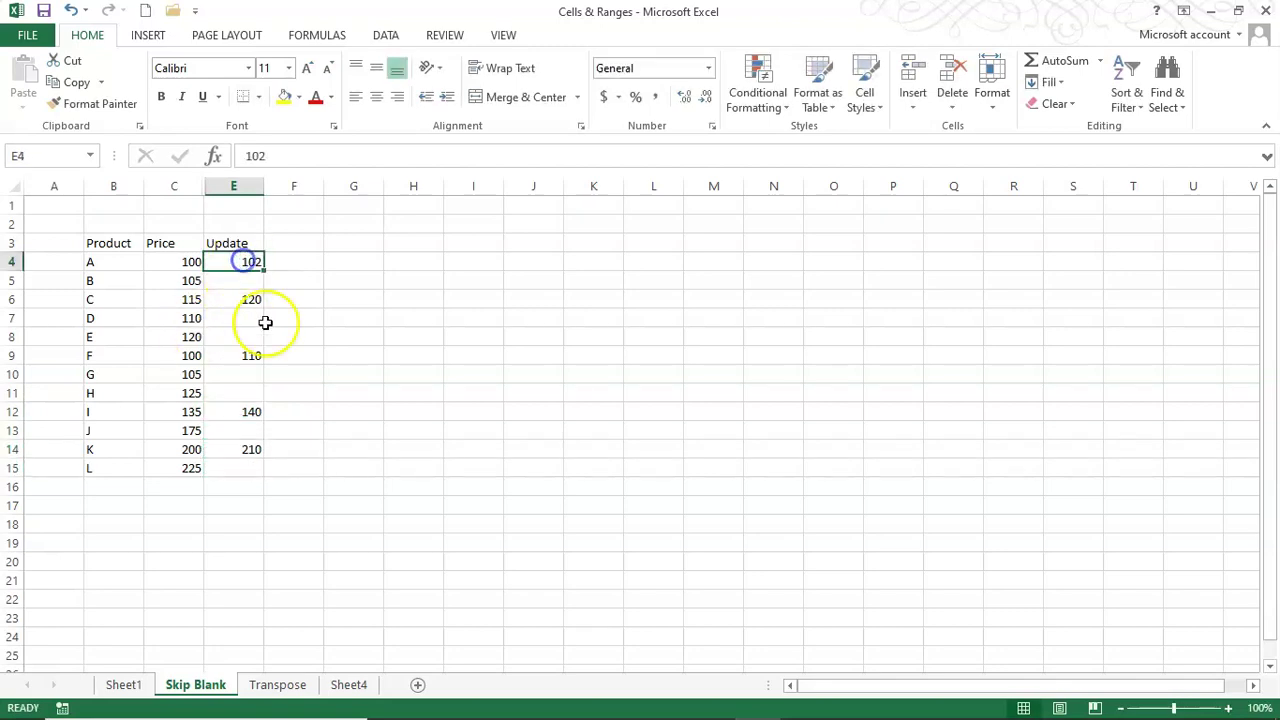
left_click(247, 299, "ctrl")
left_click(251, 355, "ctrl")
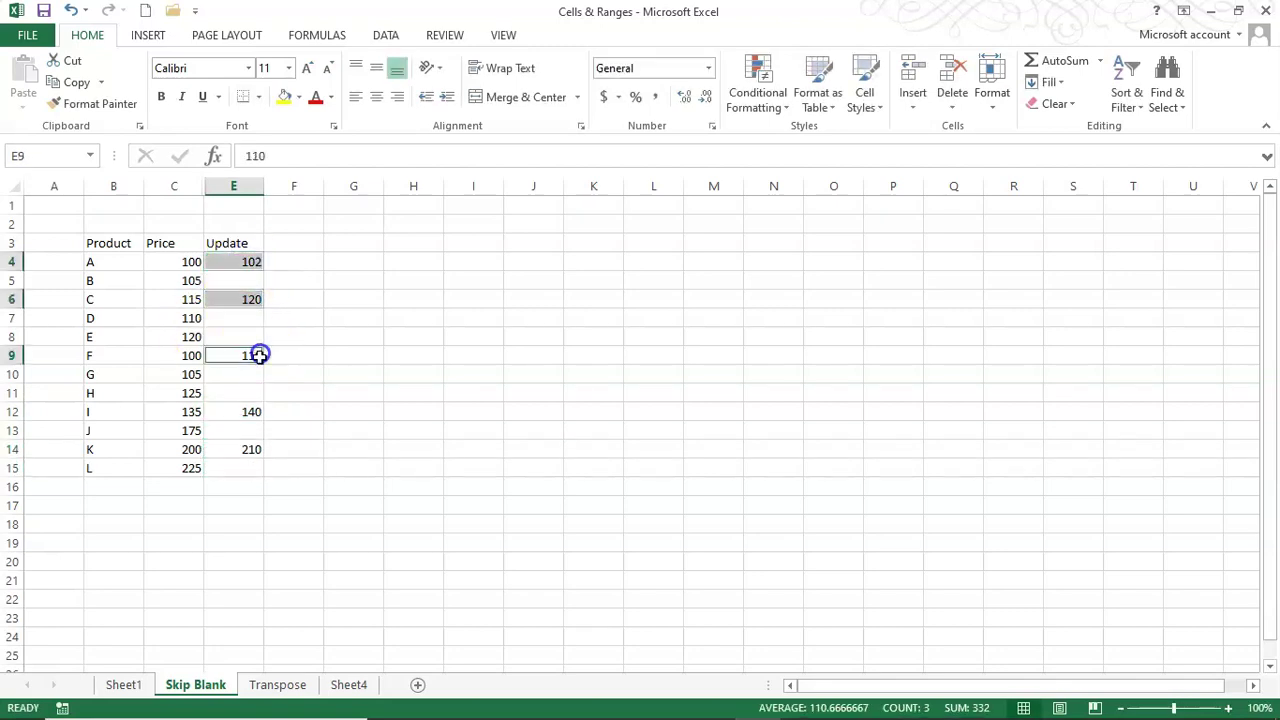
left_click(251, 412, "ctrl")
left_click(251, 452, "ctrl")
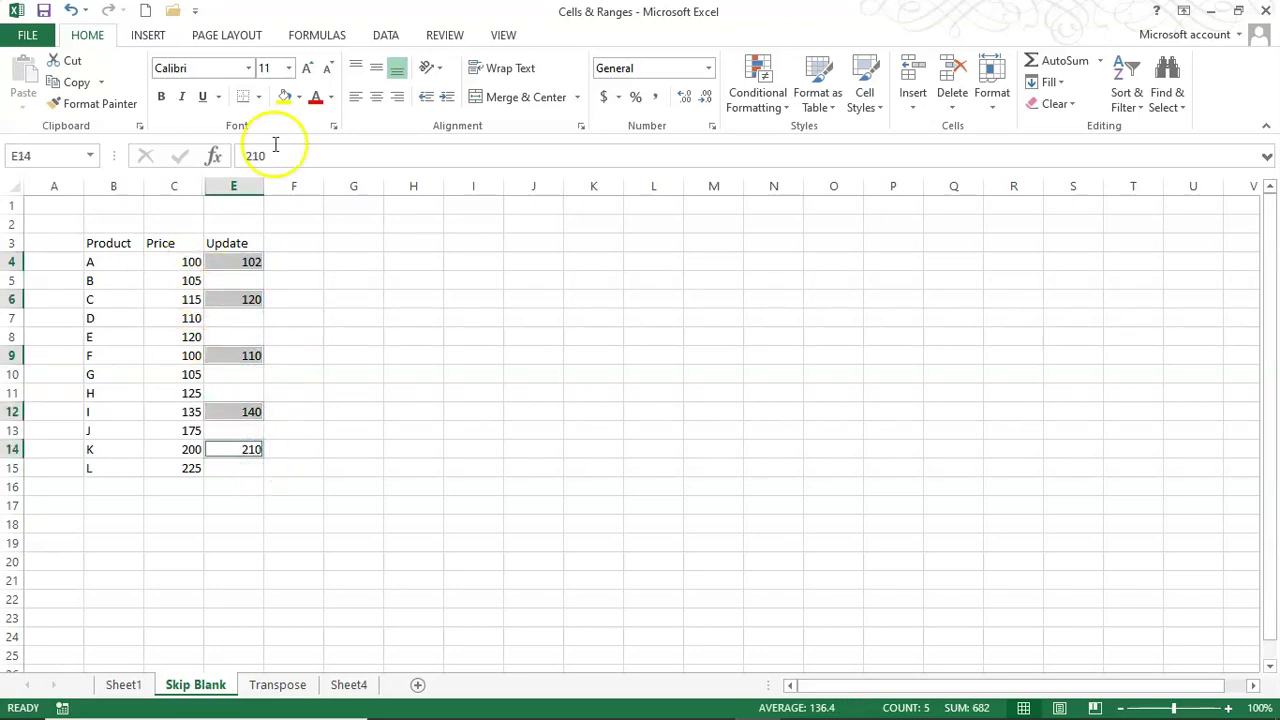
left_click(314, 100)
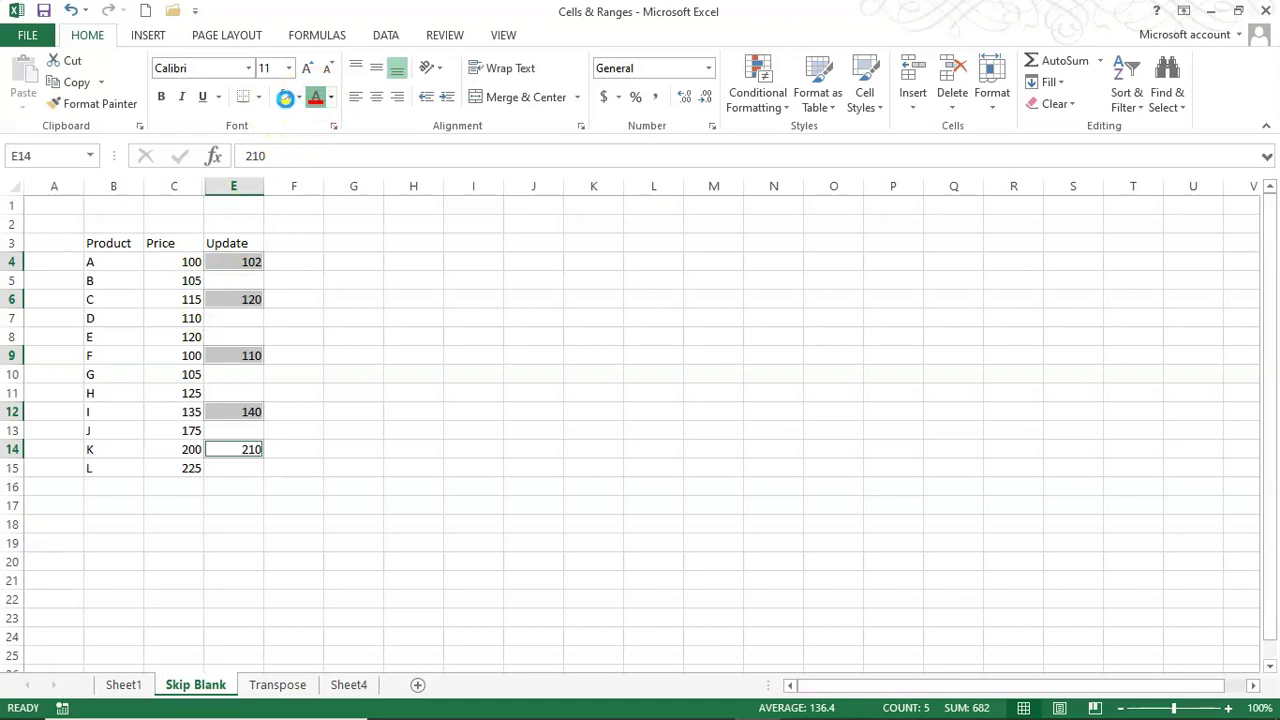
left_click(285, 100)
left_click(160, 96)
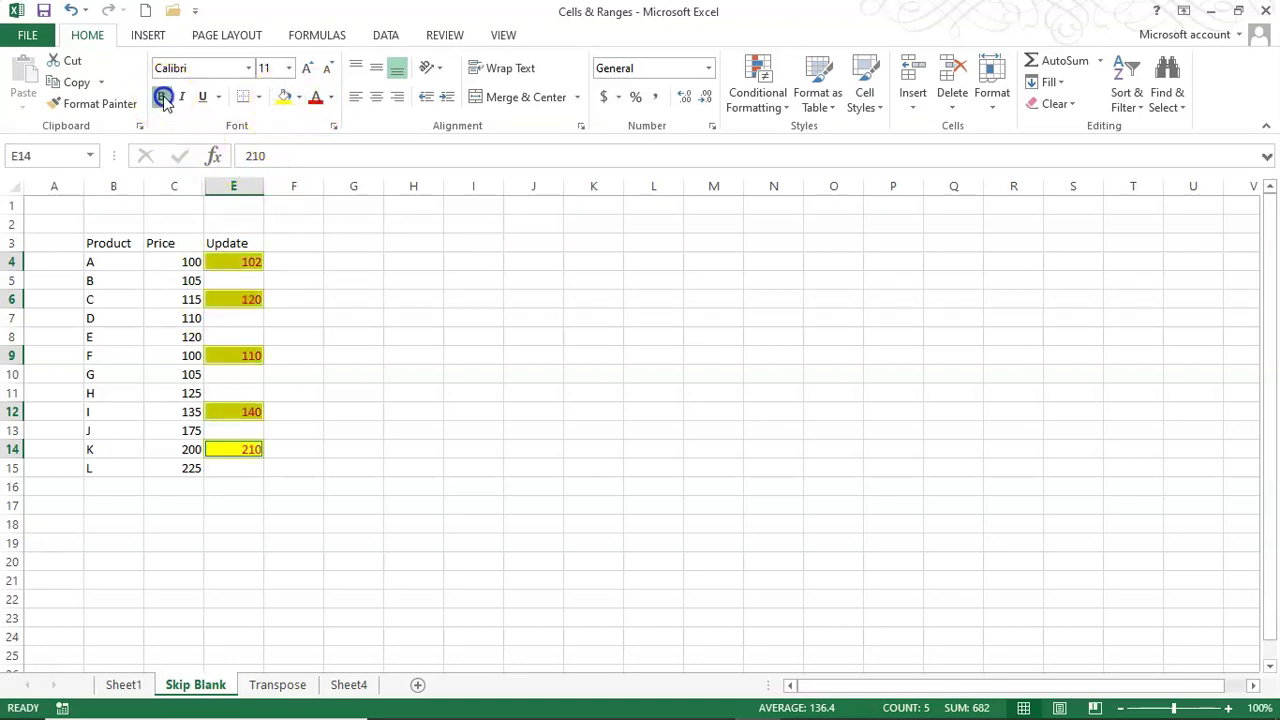
Step: Copy the table in B3:E15 and paste it starting at cell H3
left_click(421, 391)
left_click_drag(103, 243, 251, 469)
key("ctrl+c")
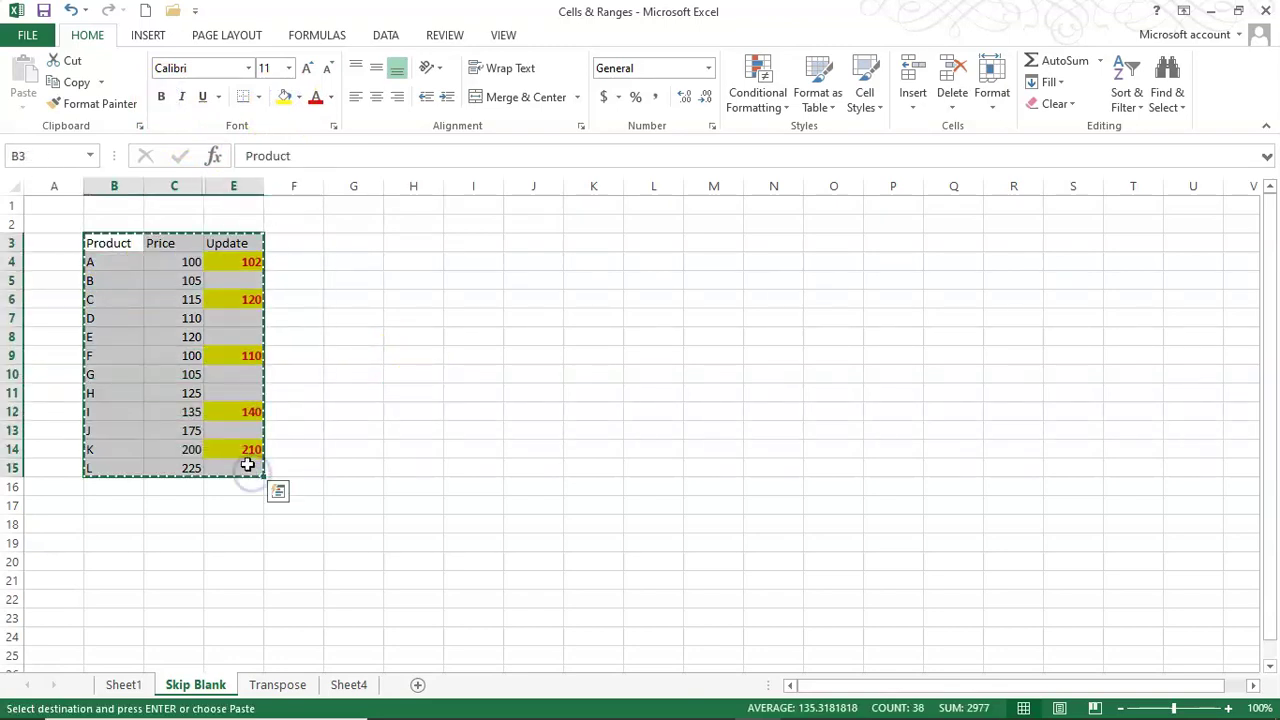
left_click(406, 242)
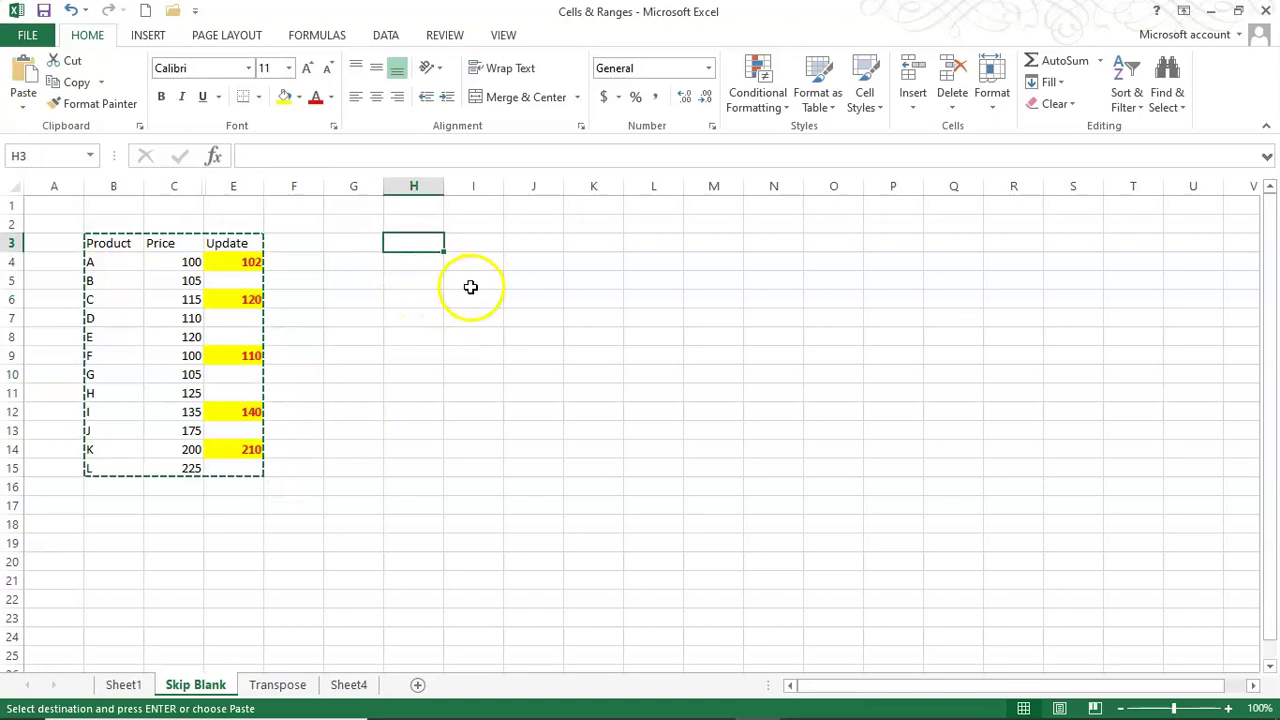
key("ctrl+v")
left_click(710, 373)
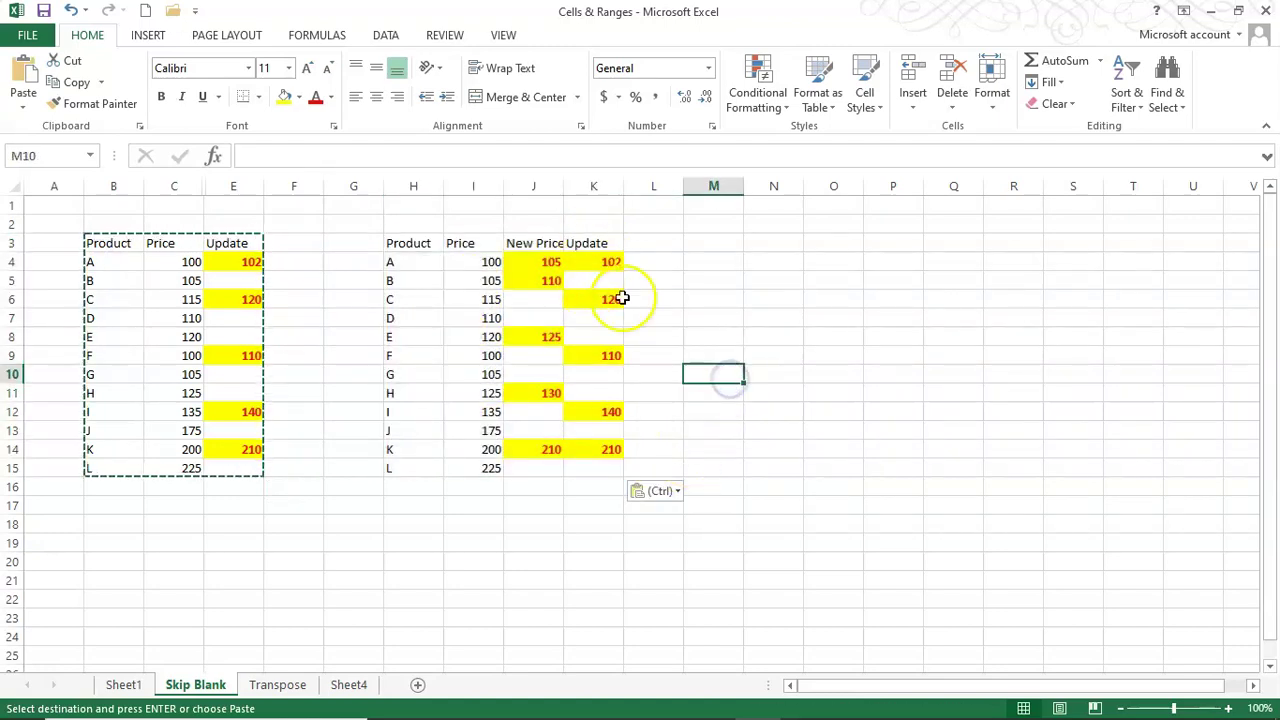
Step: End the copy mode and delete column K, which holds the pasted Update values
right_click(593, 190)
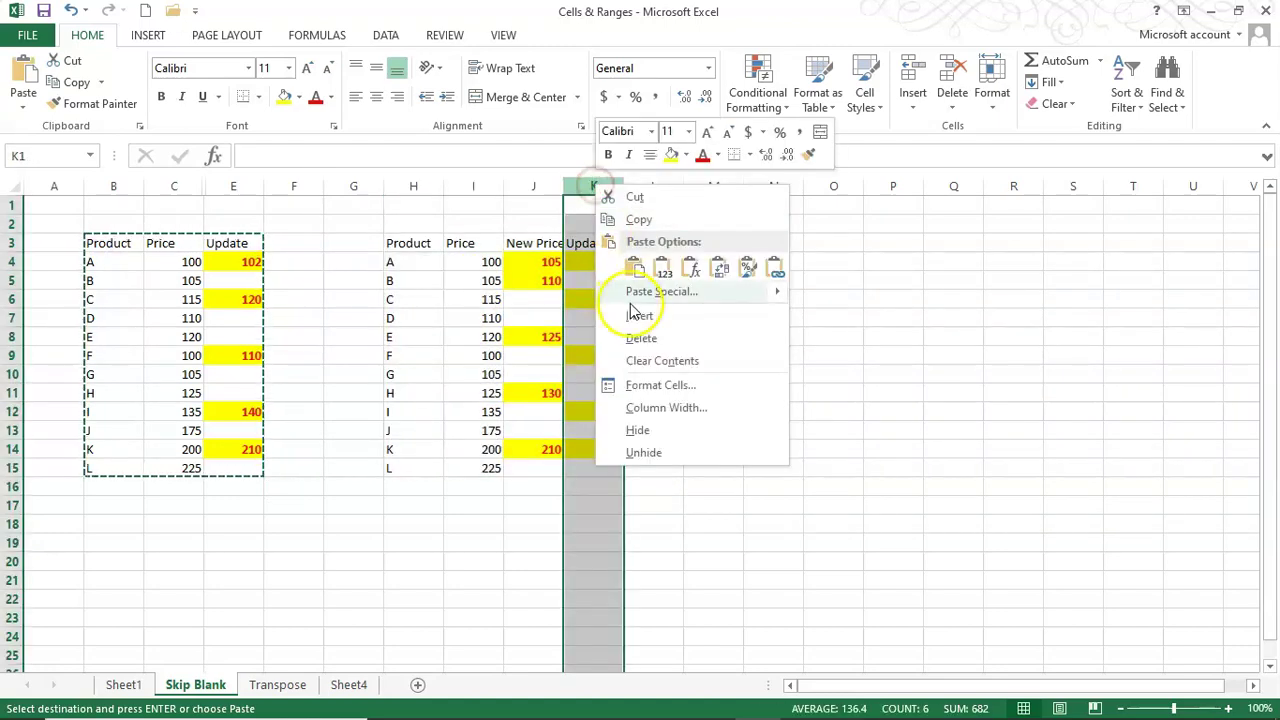
left_click(823, 328)
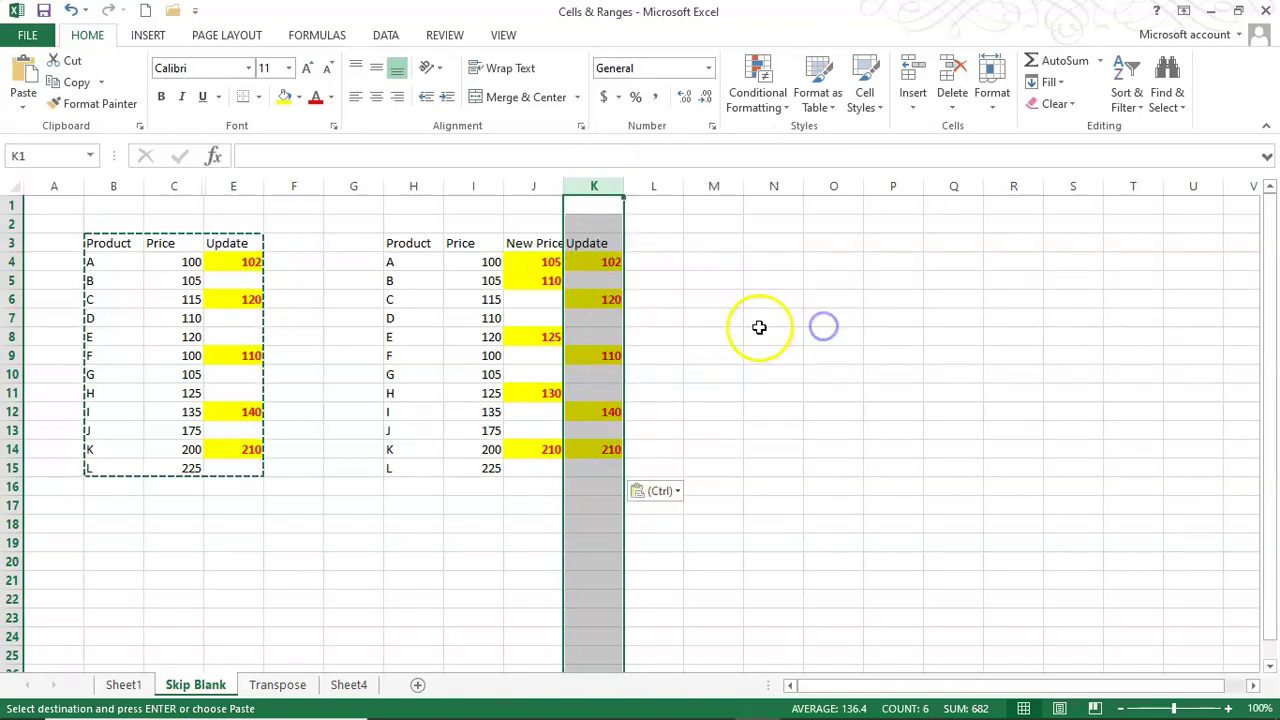
key("Escape")
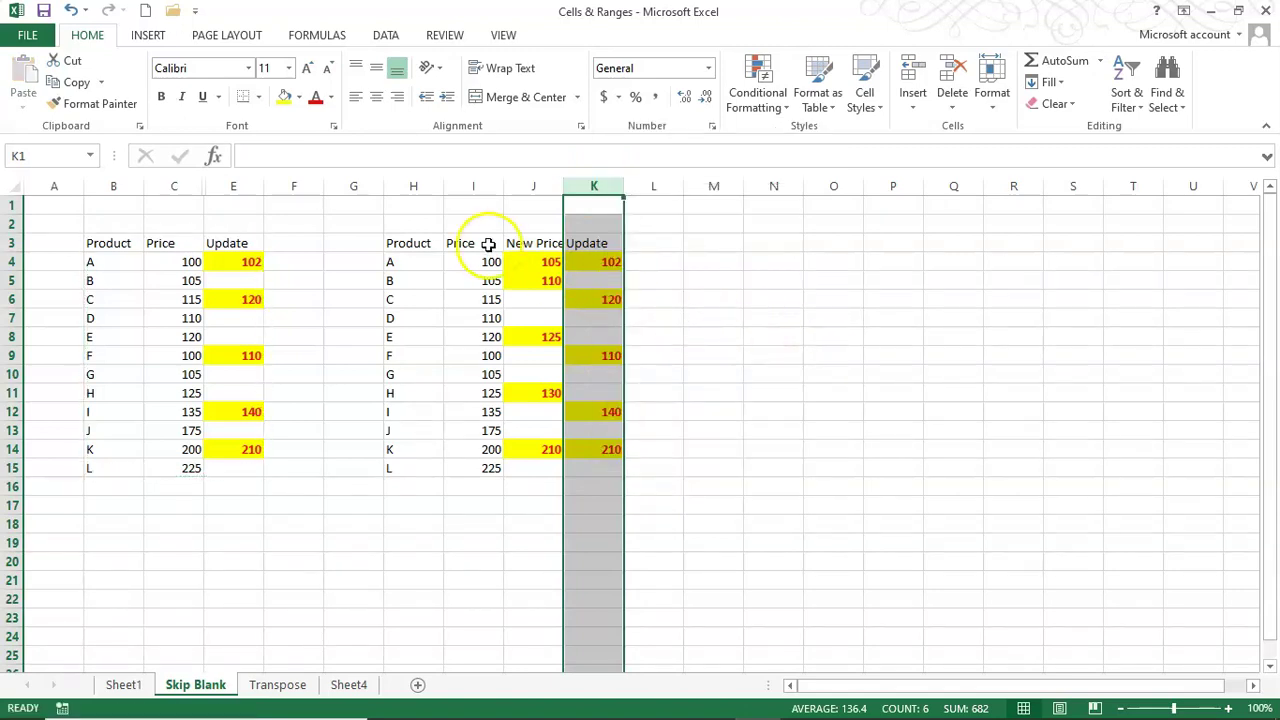
right_click(591, 186)
left_click(654, 340)
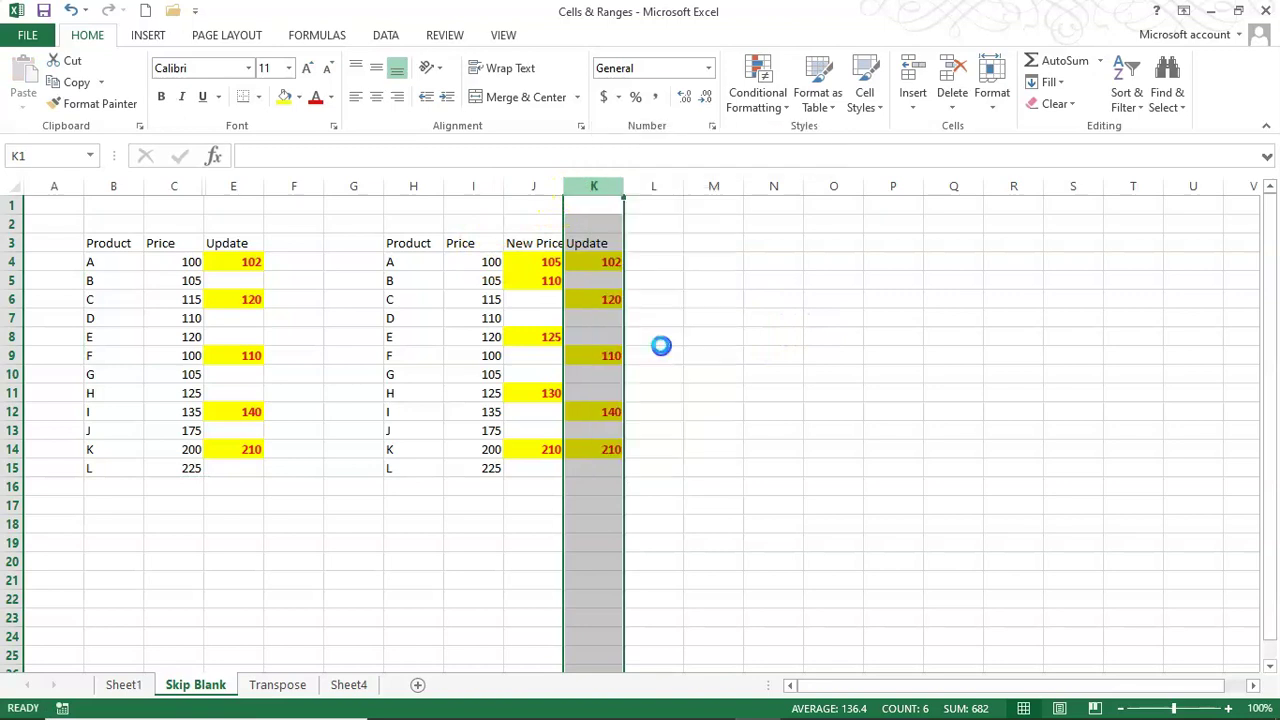
left_click(793, 343)
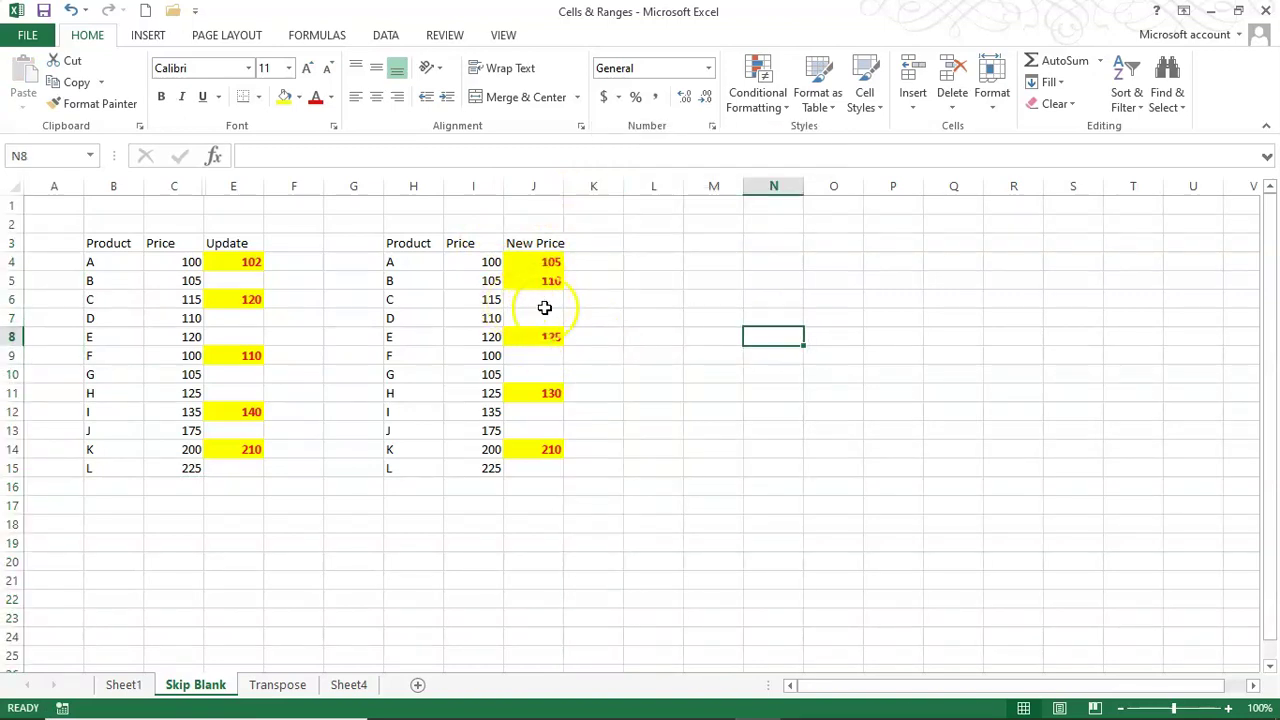
Step: Delete column J, which holds the New Price values
left_click(537, 186)
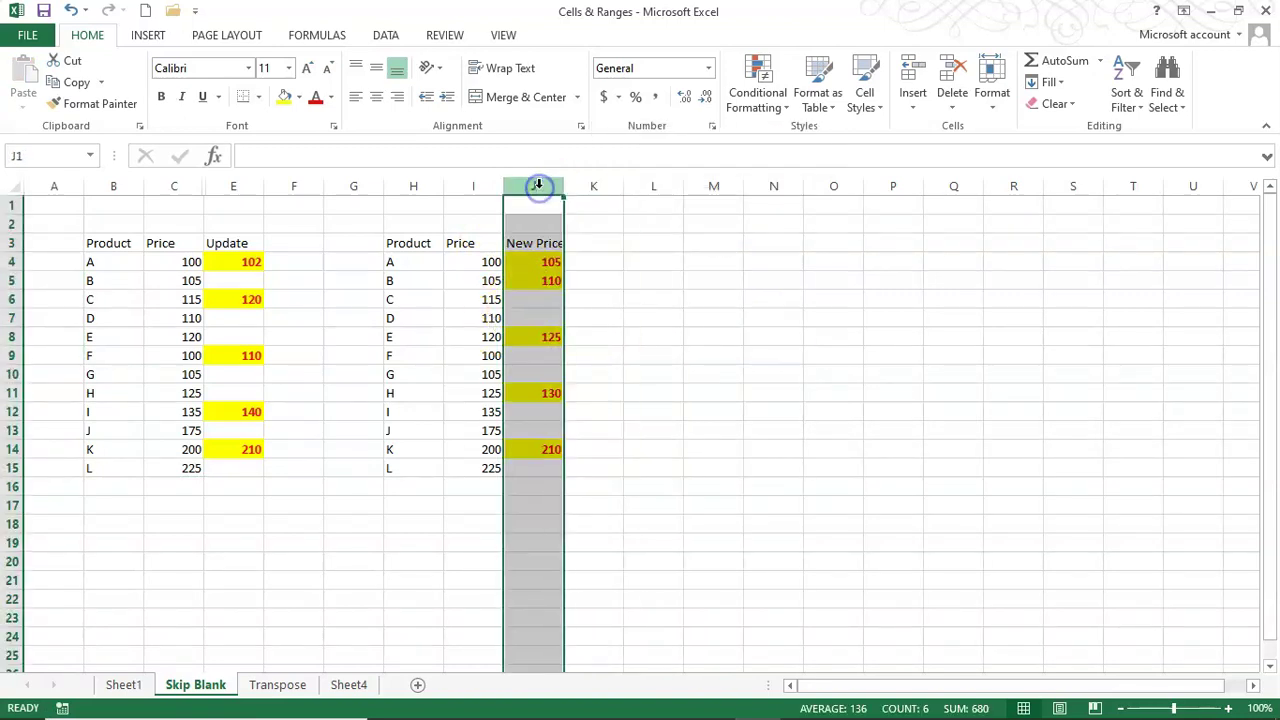
right_click(538, 188)
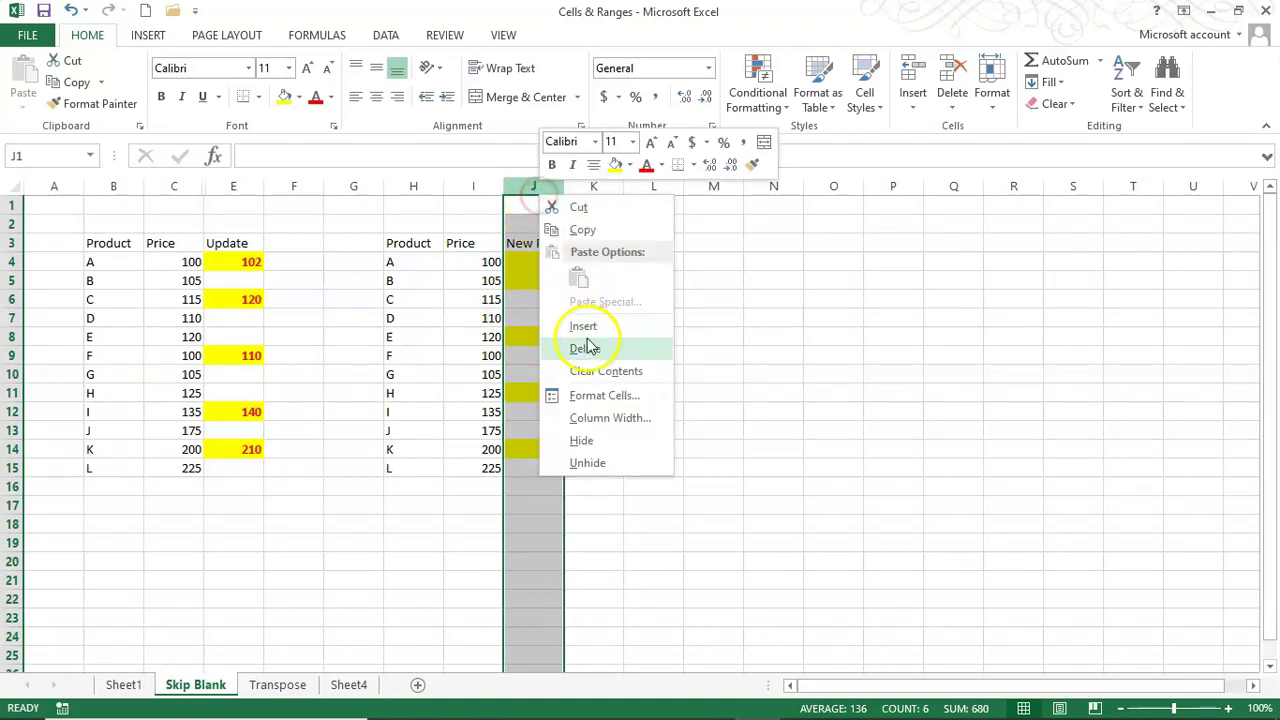
left_click(598, 347)
left_click(750, 370)
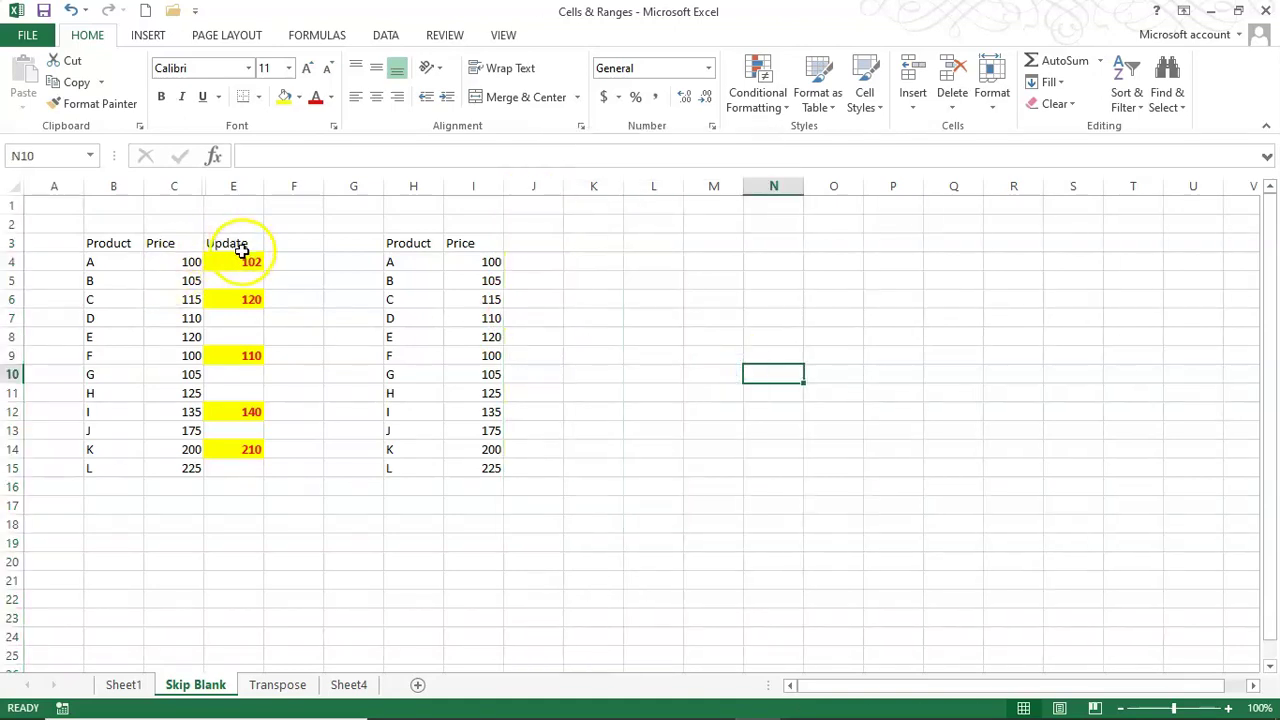
Step: Copy the Update column in E3:E15 and paste it beside the second table, starting at cell J3
left_click_drag(244, 262, 240, 452)
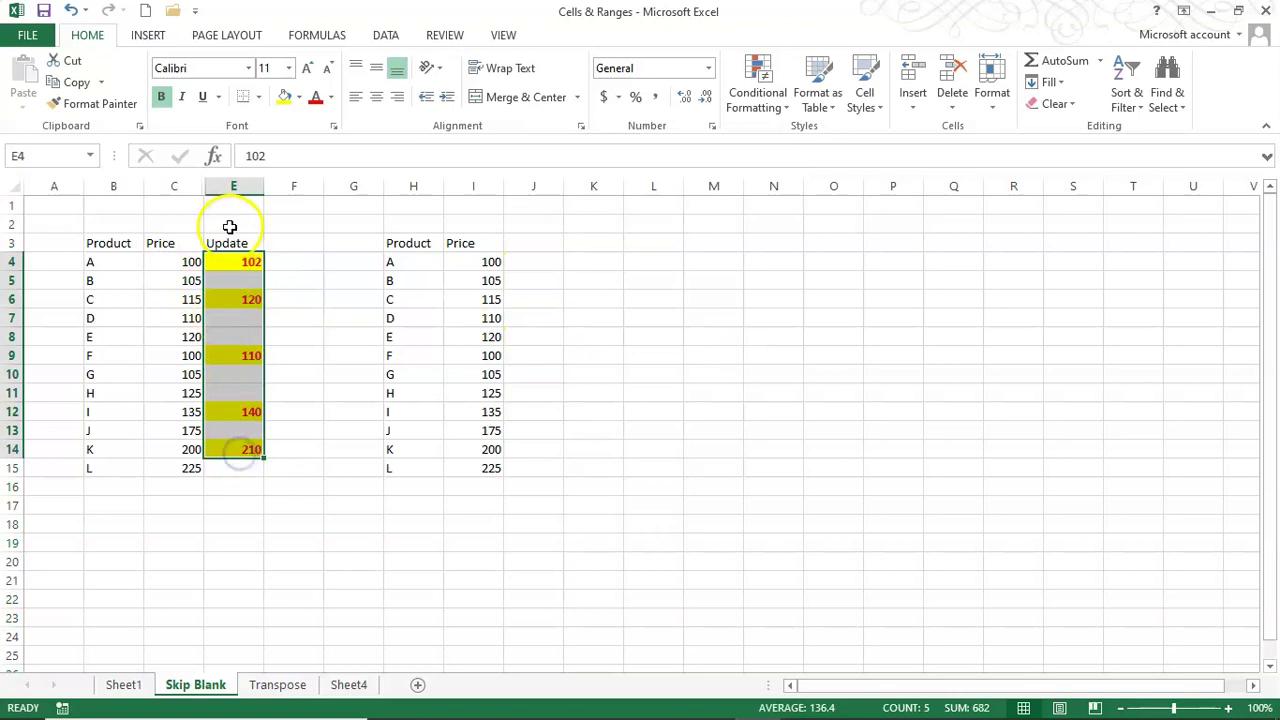
left_click(242, 246)
left_click_drag(242, 246, 233, 464)
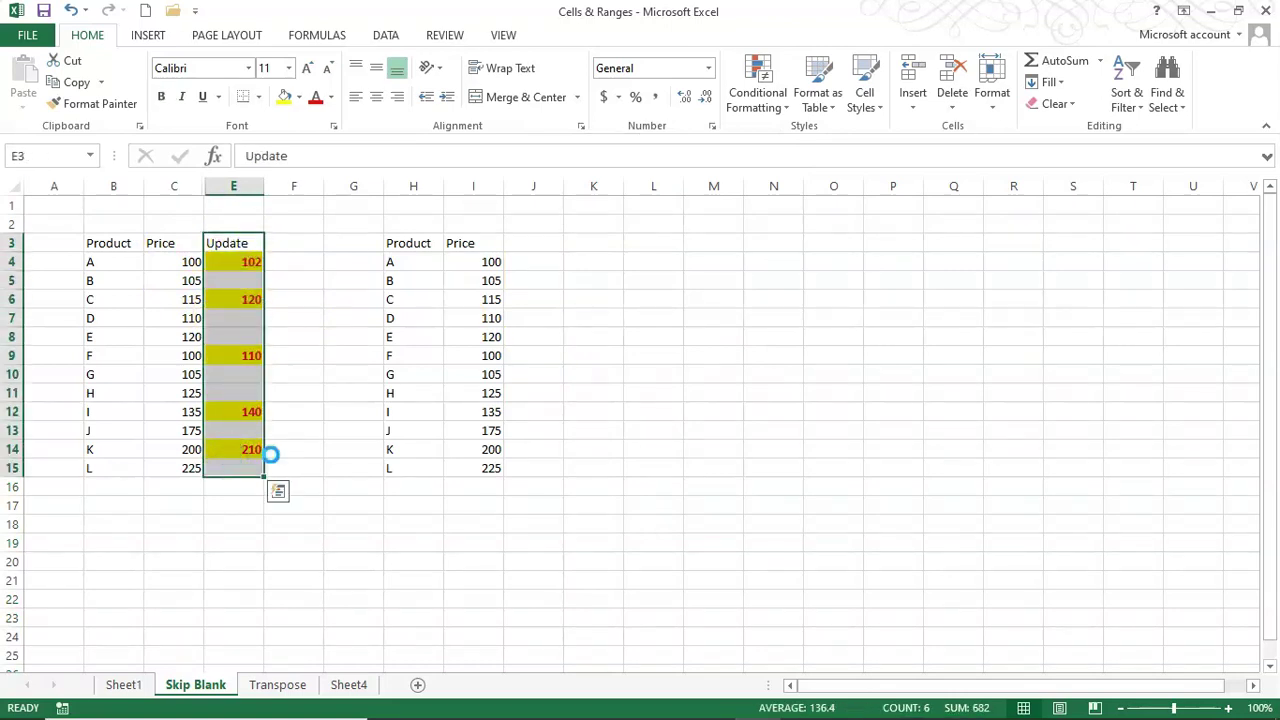
key("ctrl+c")
left_click(533, 249)
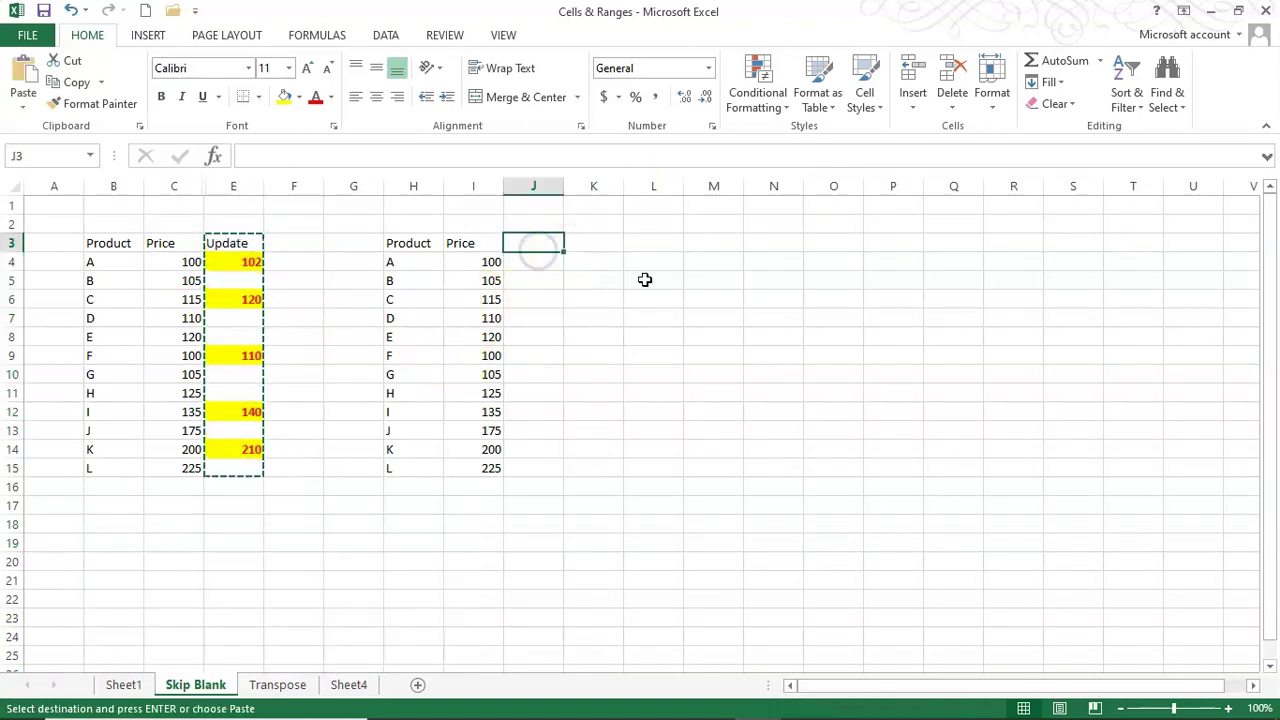
key("Return")
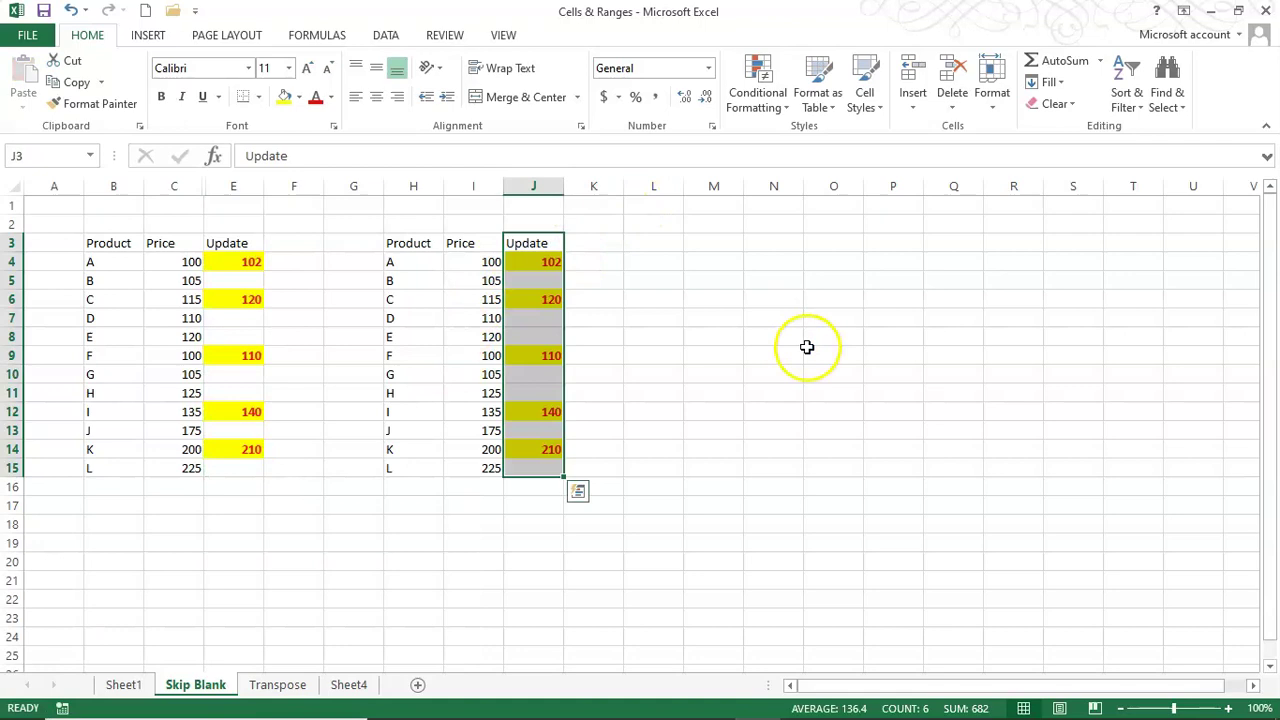
left_click(705, 372)
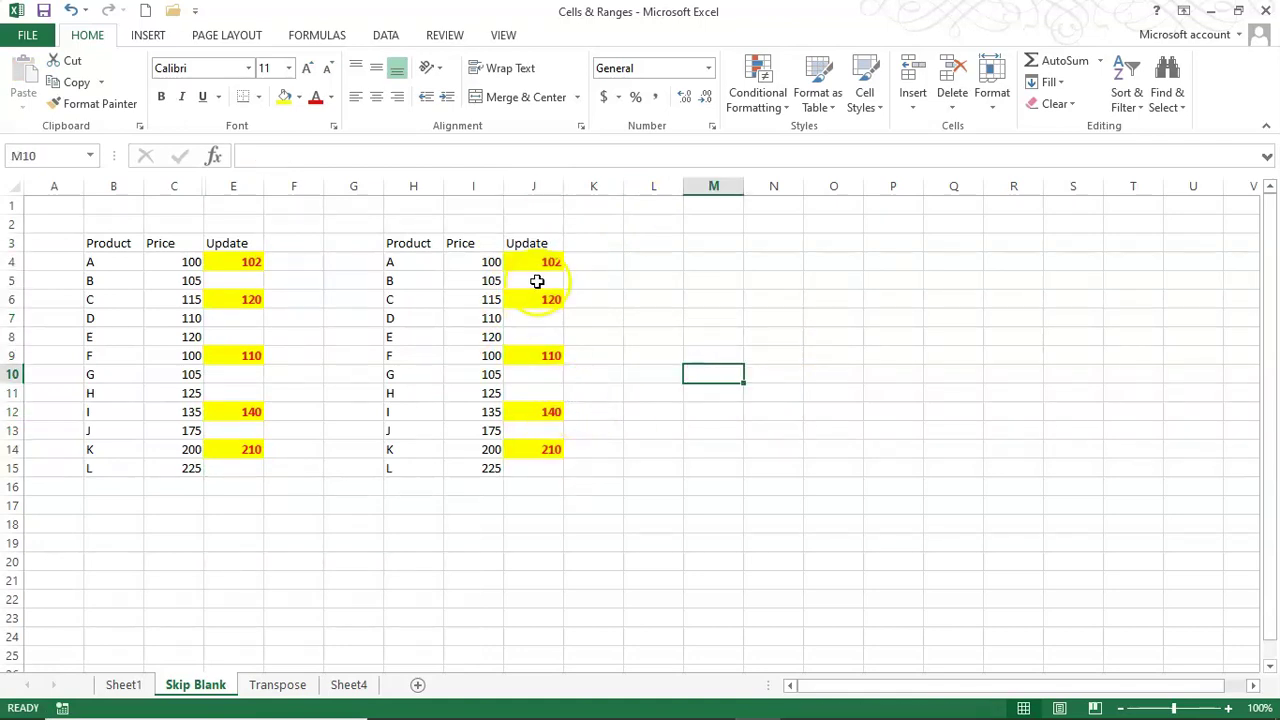
Step: Copy the update values in J4:J15 and paste them over the prices from I4 using Paste Special with Skip blanks
left_click_drag(535, 257, 534, 467)
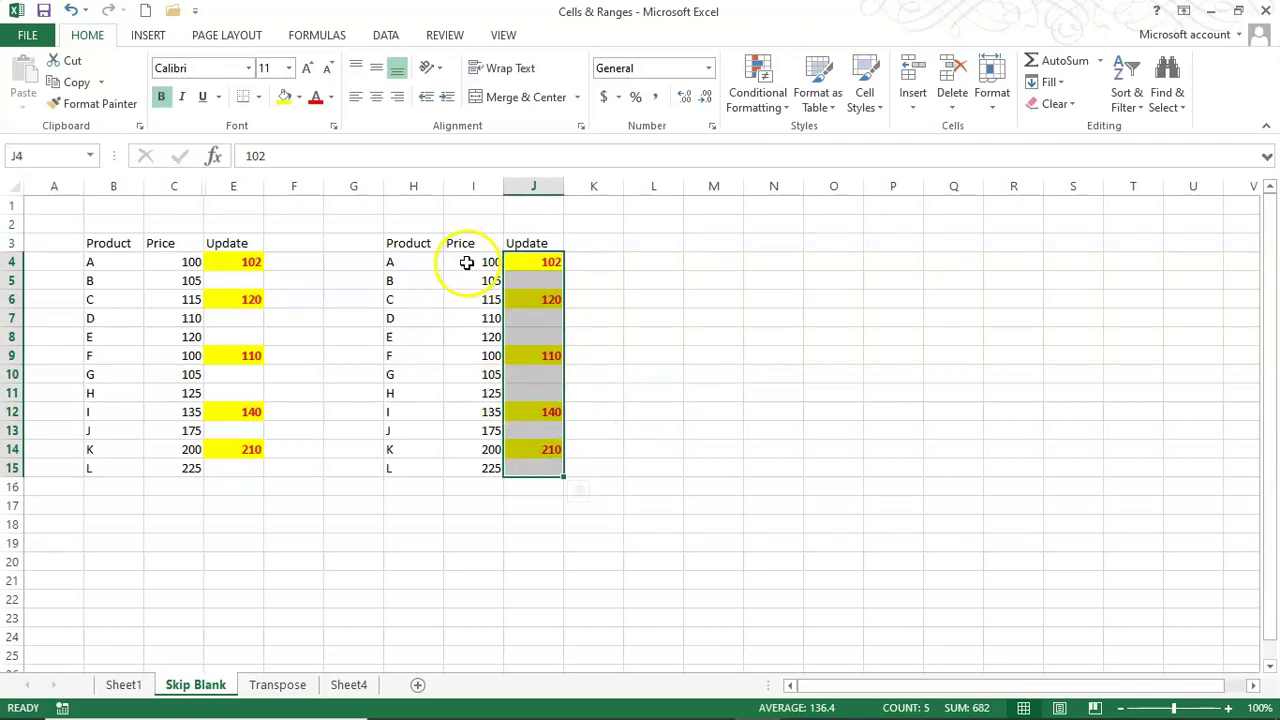
key("ctrl+c")
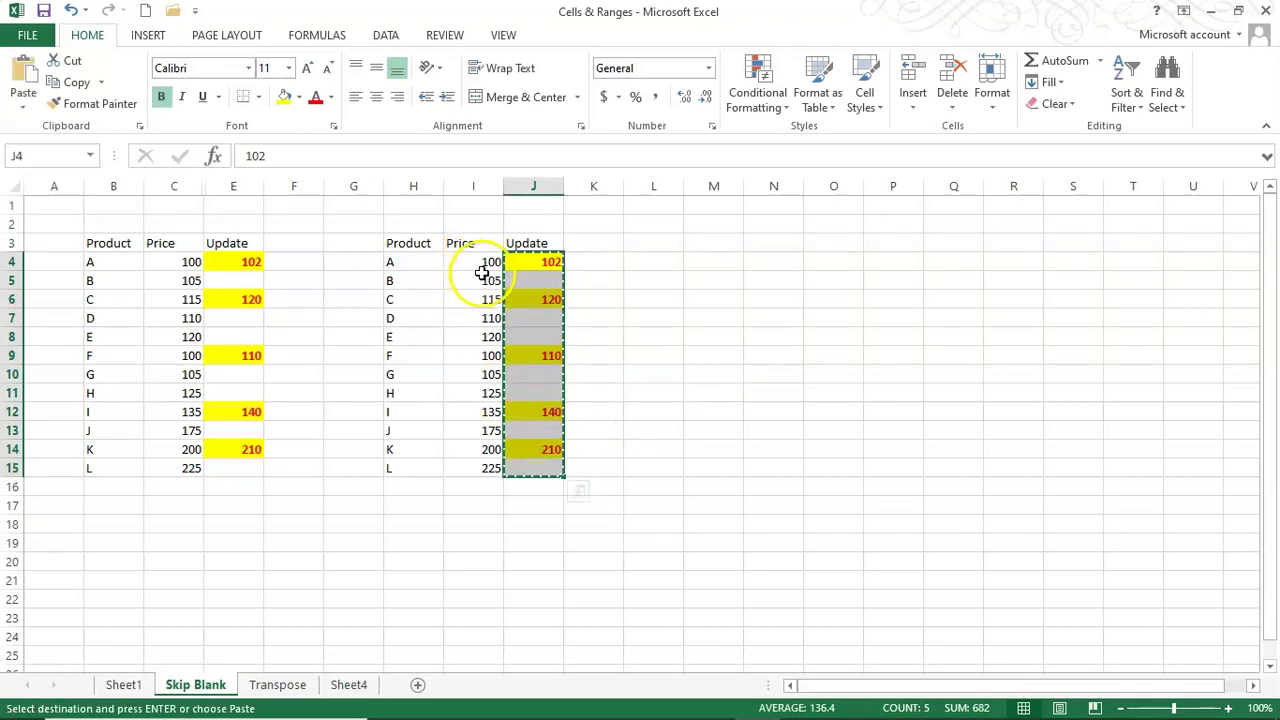
right_click(474, 263)
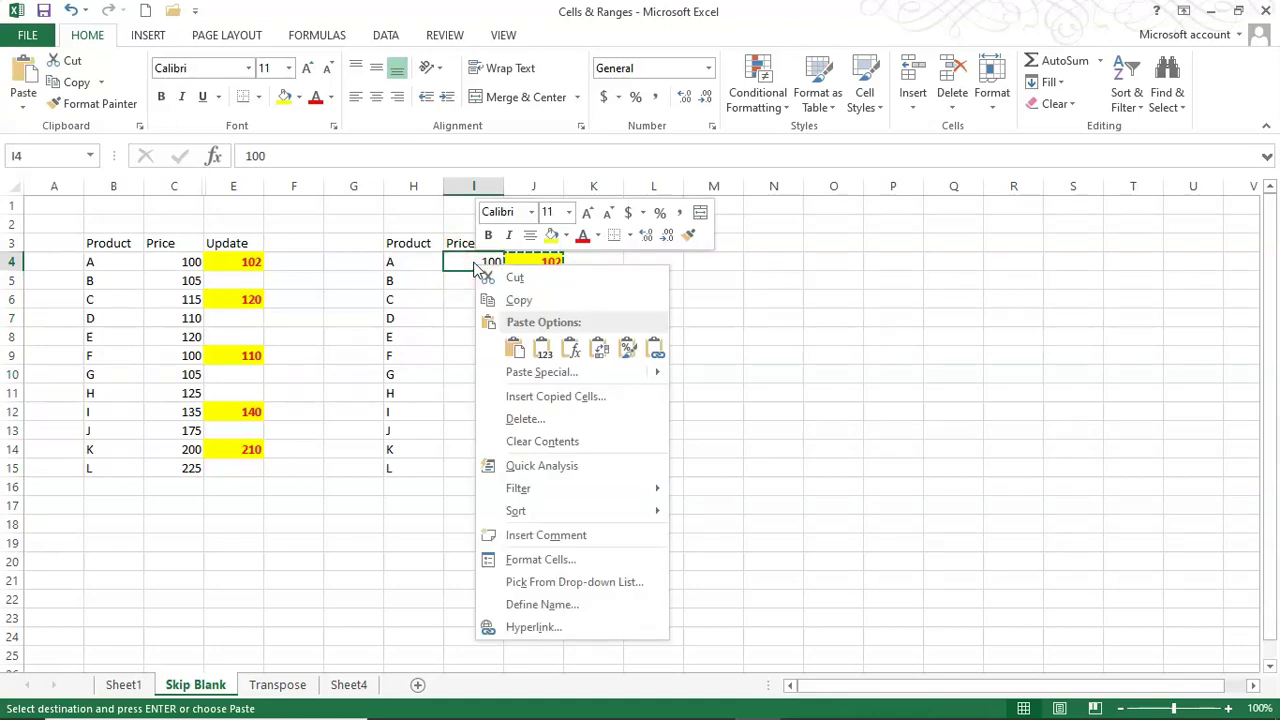
left_click(550, 376)
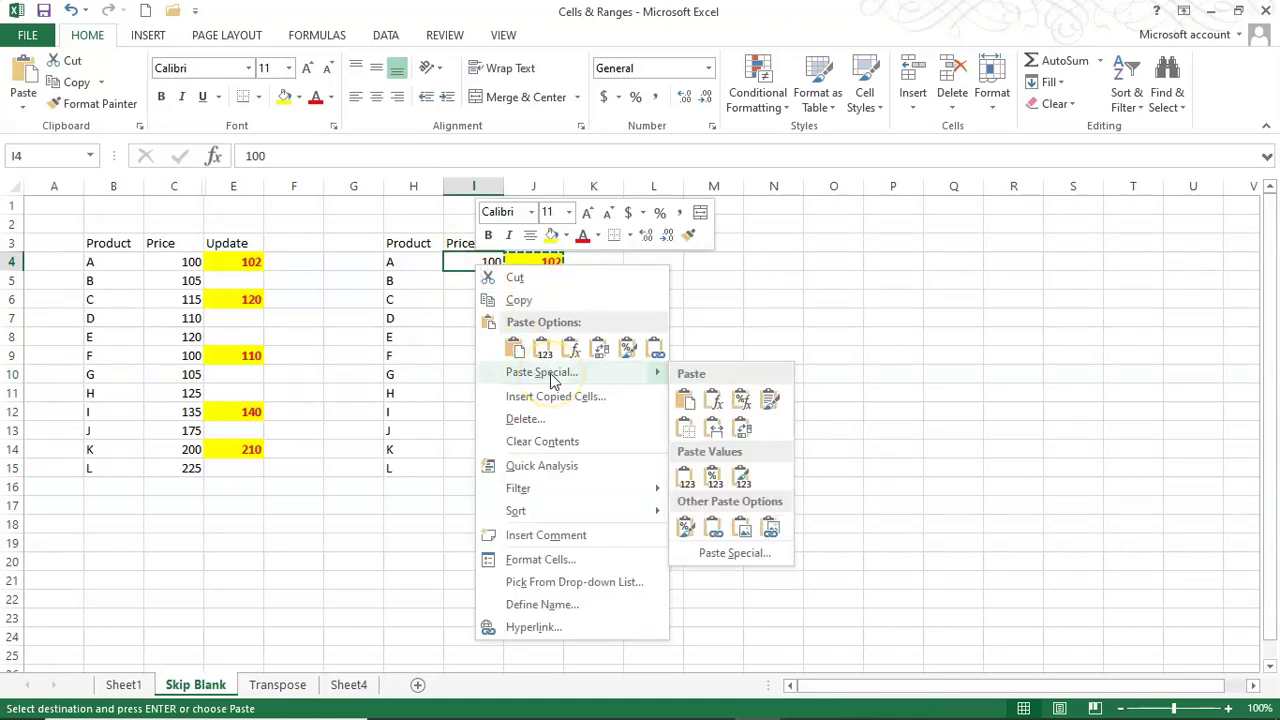
left_click(551, 374)
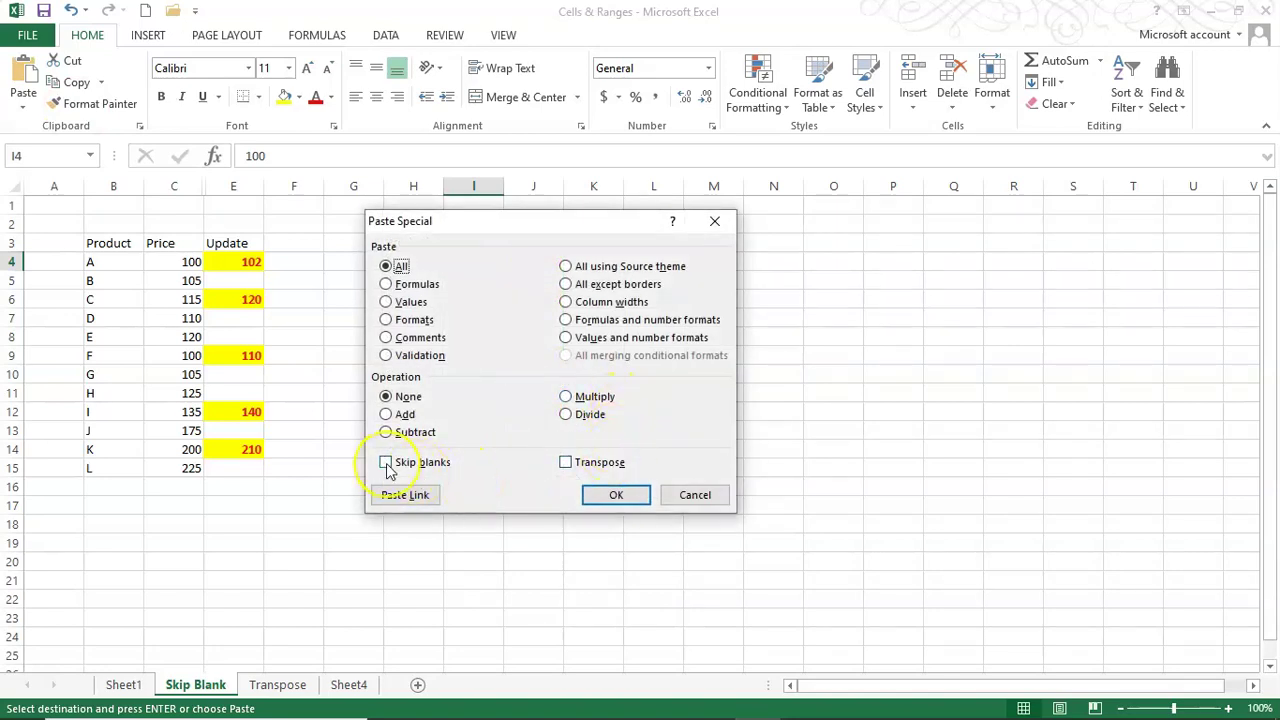
left_click(386, 463)
left_click_drag(560, 226, 864, 224)
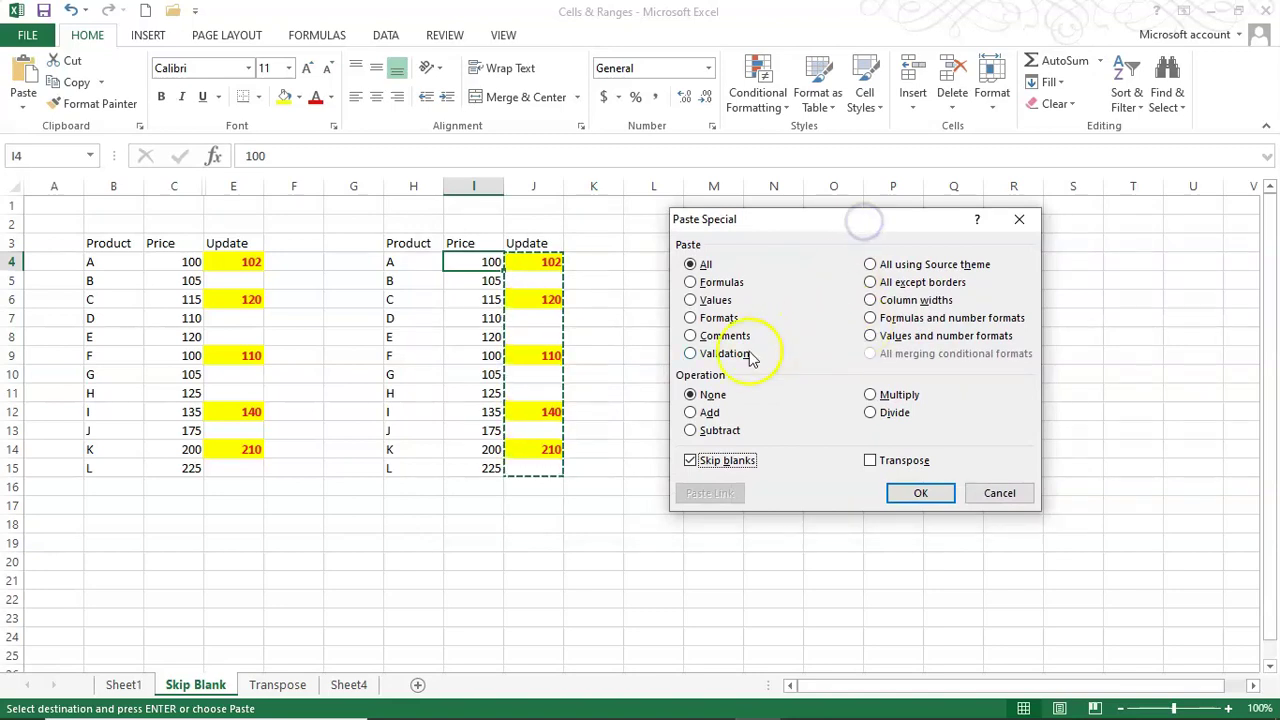
left_click(921, 494)
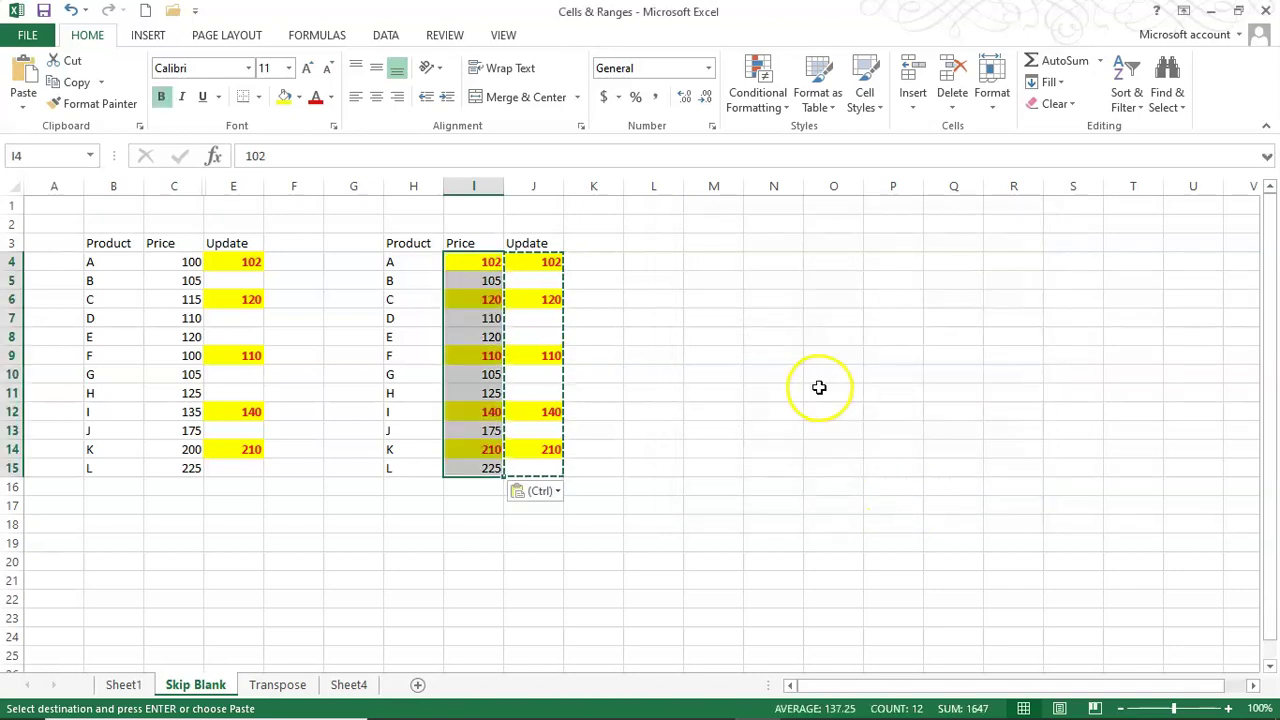
left_click(821, 381)
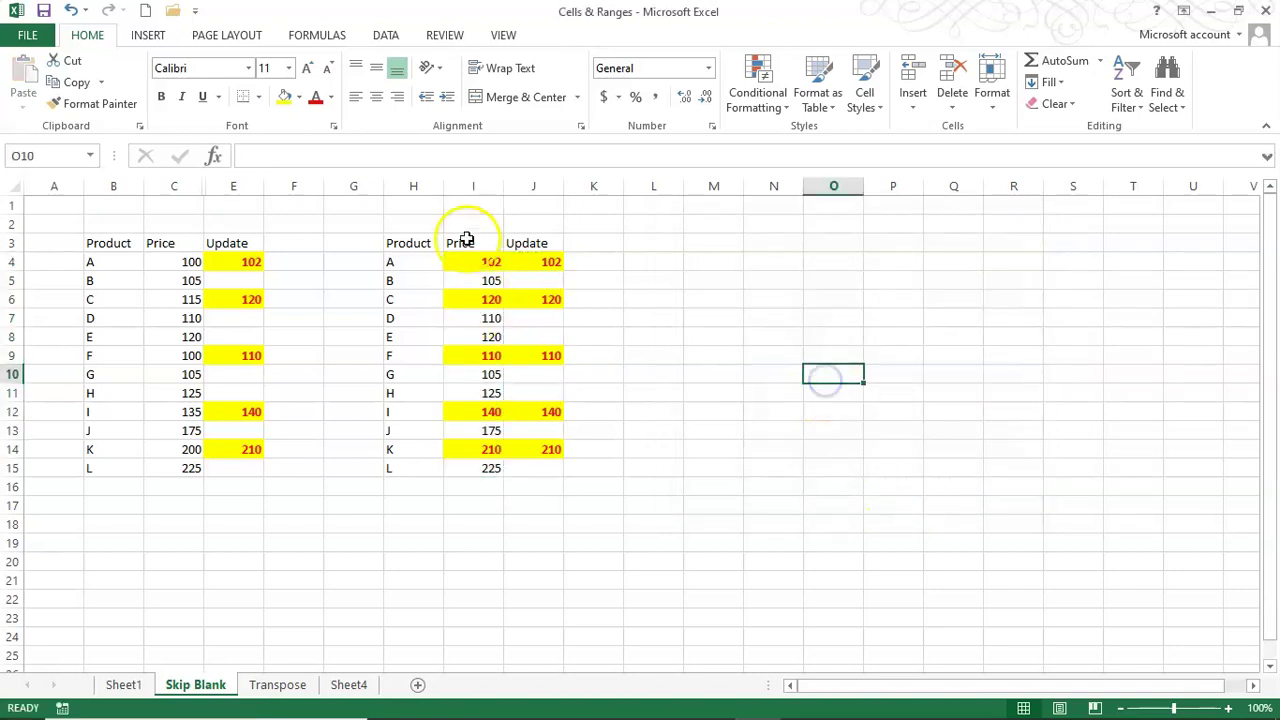
Step: Compare the original prices in column C with the prices in column I and the blank Update cells in column J
left_click(153, 266)
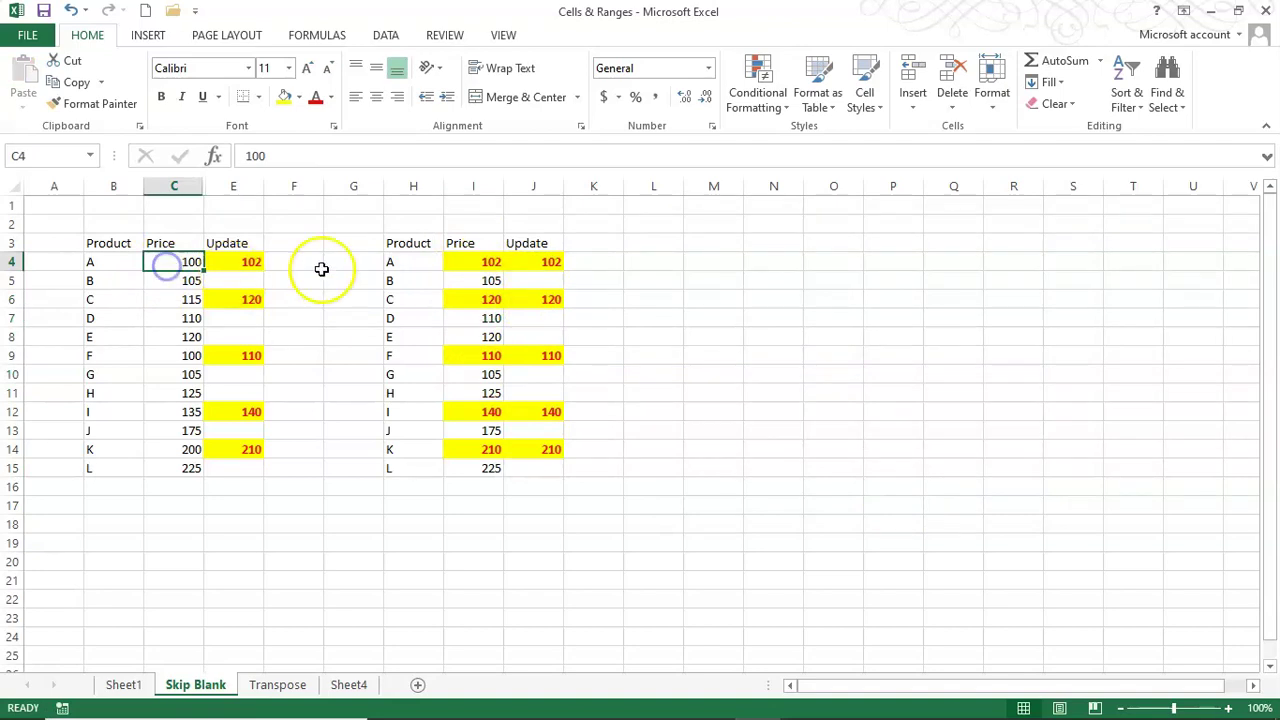
left_click(482, 262)
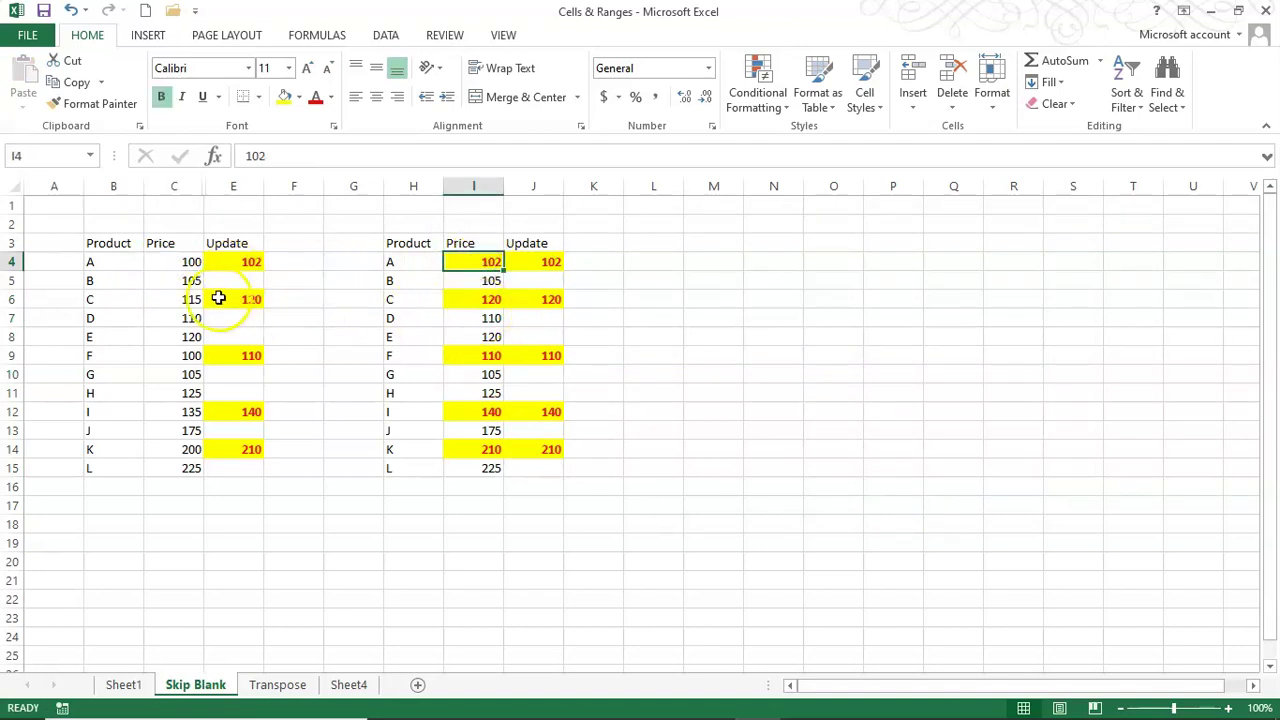
left_click(178, 298)
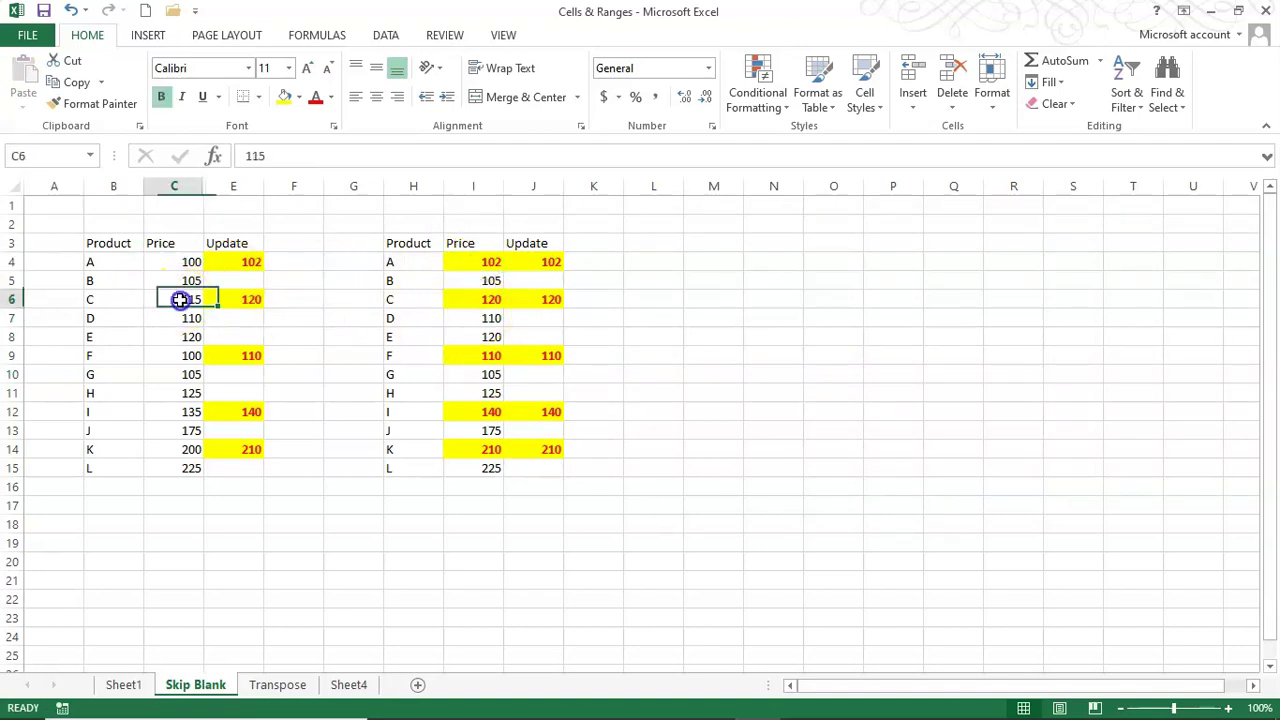
left_click(491, 303)
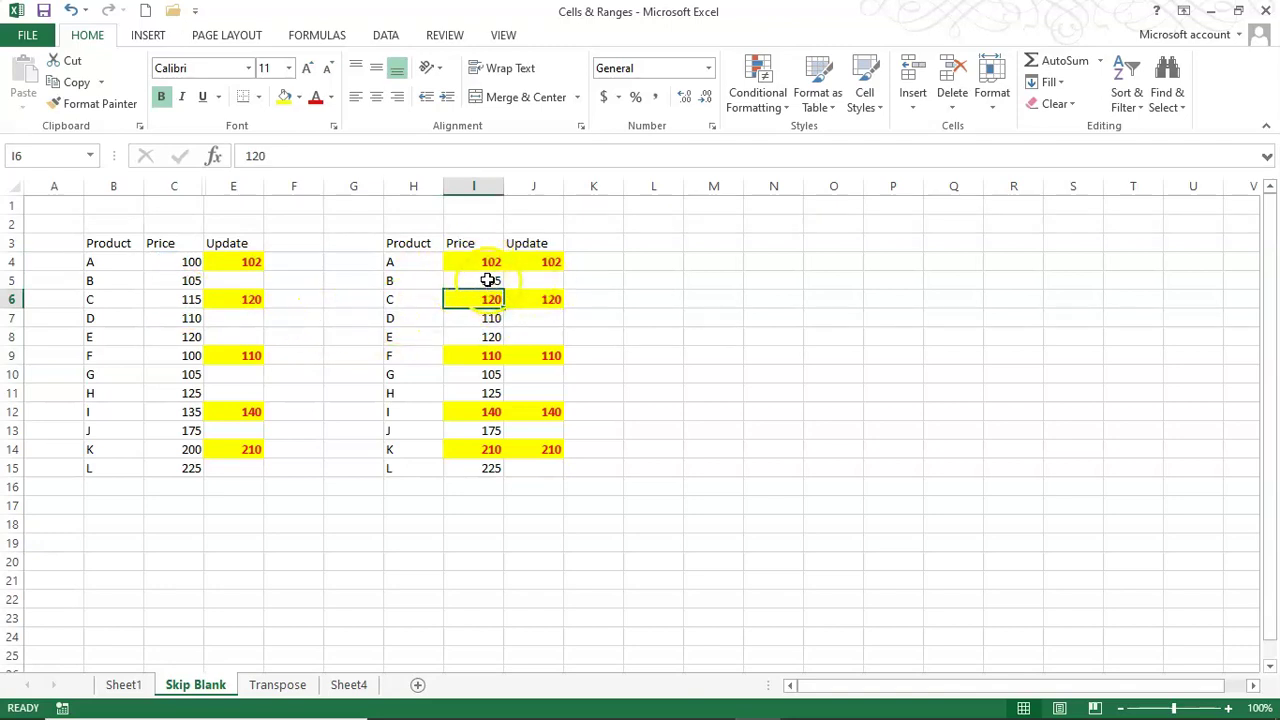
left_click(485, 266)
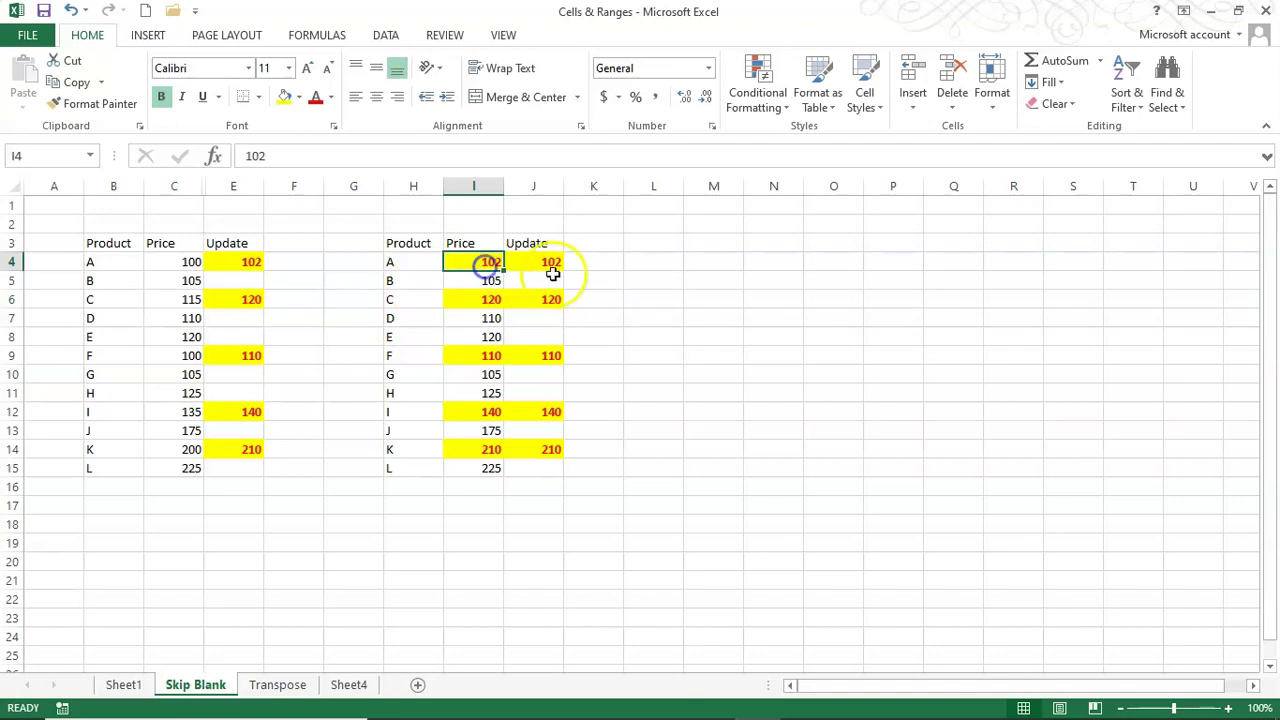
left_click(547, 282)
left_click(550, 330)
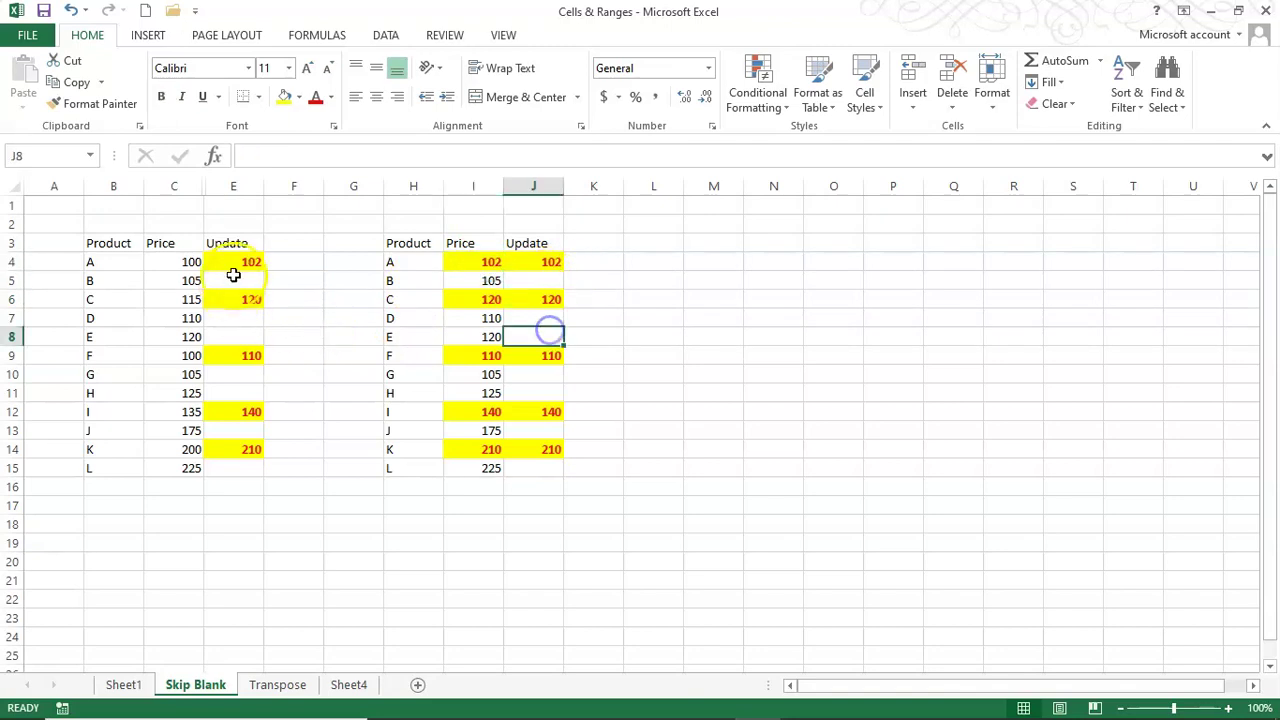
left_click_drag(240, 262, 258, 469)
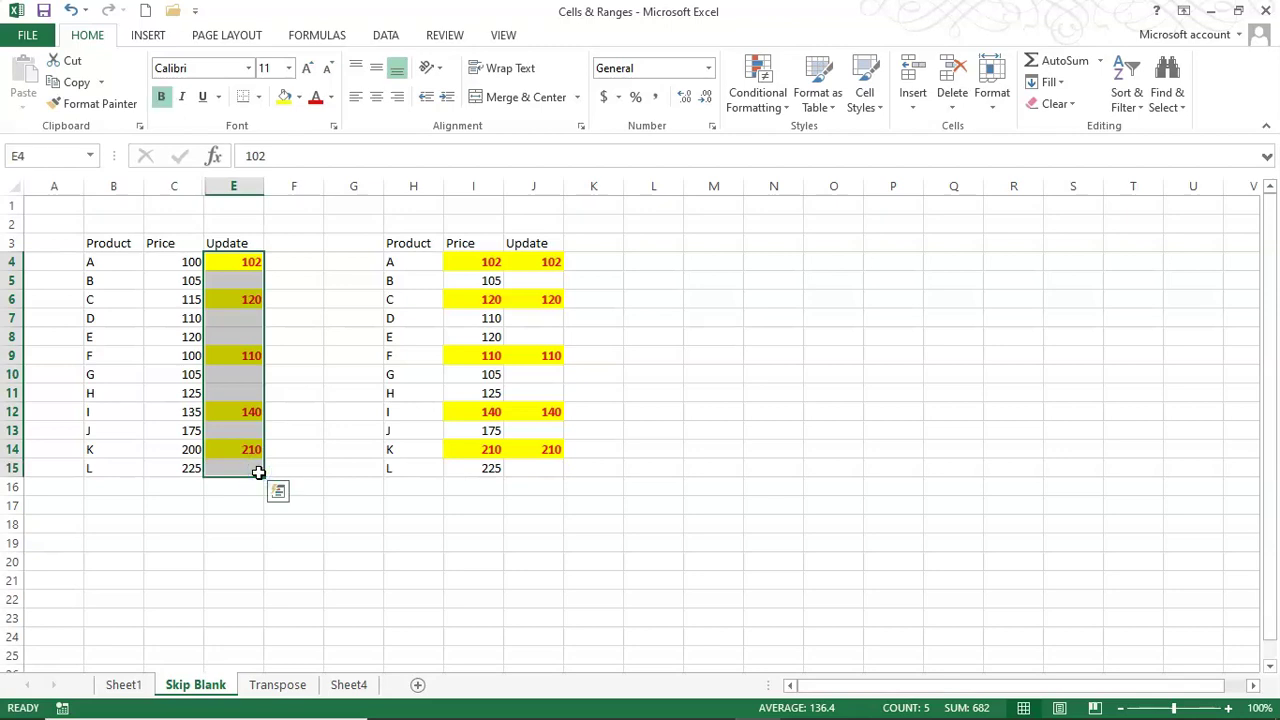
key("ctrl+c")
left_click(185, 261)
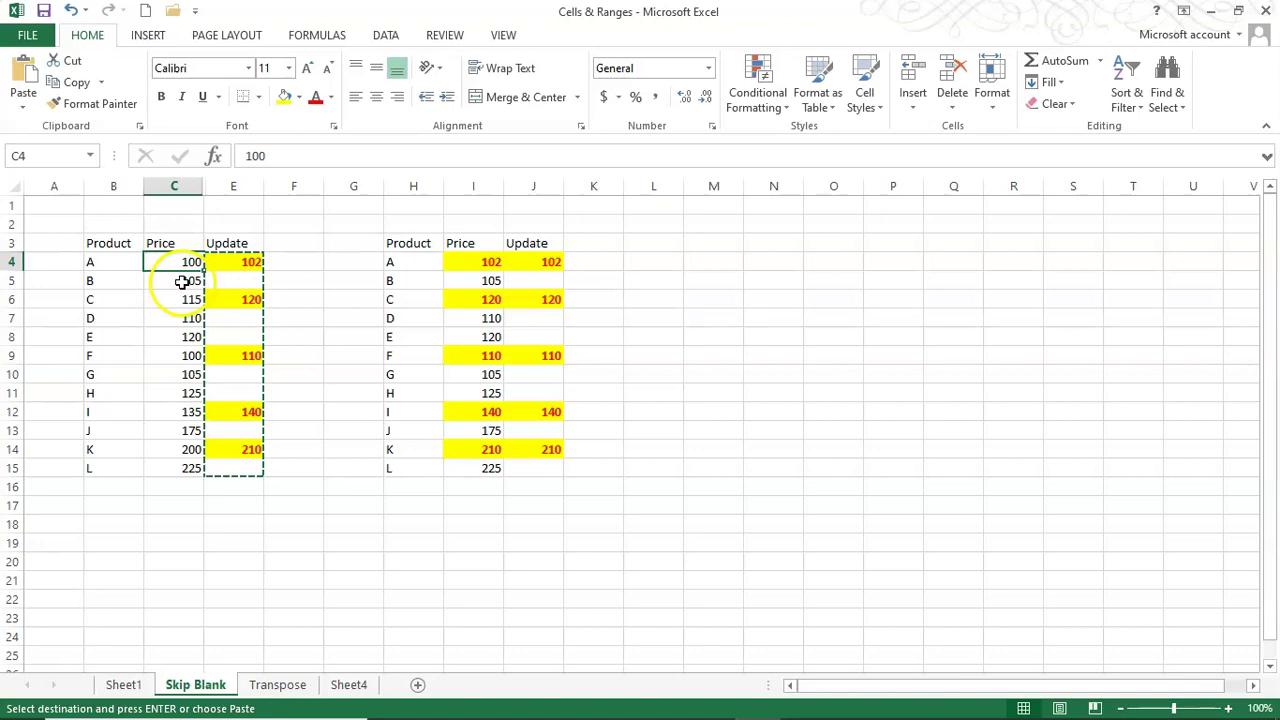
left_click(662, 392)
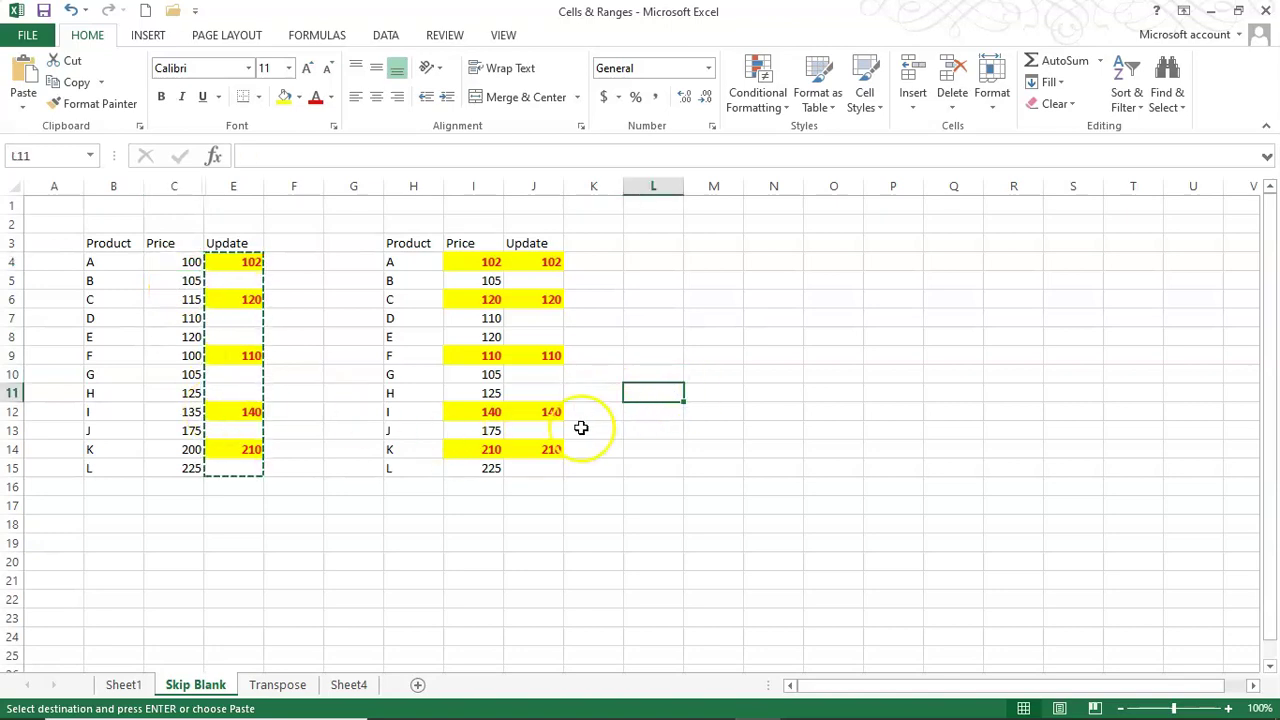
left_click(478, 261)
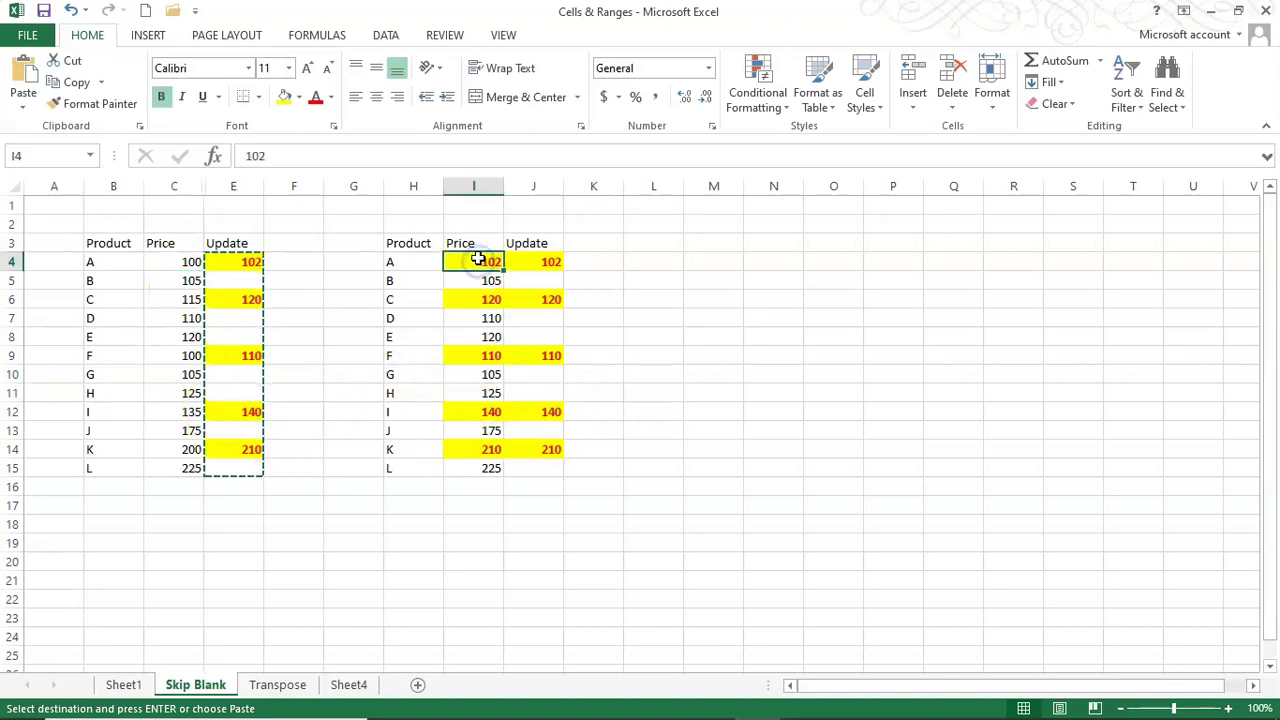
right_click(480, 264)
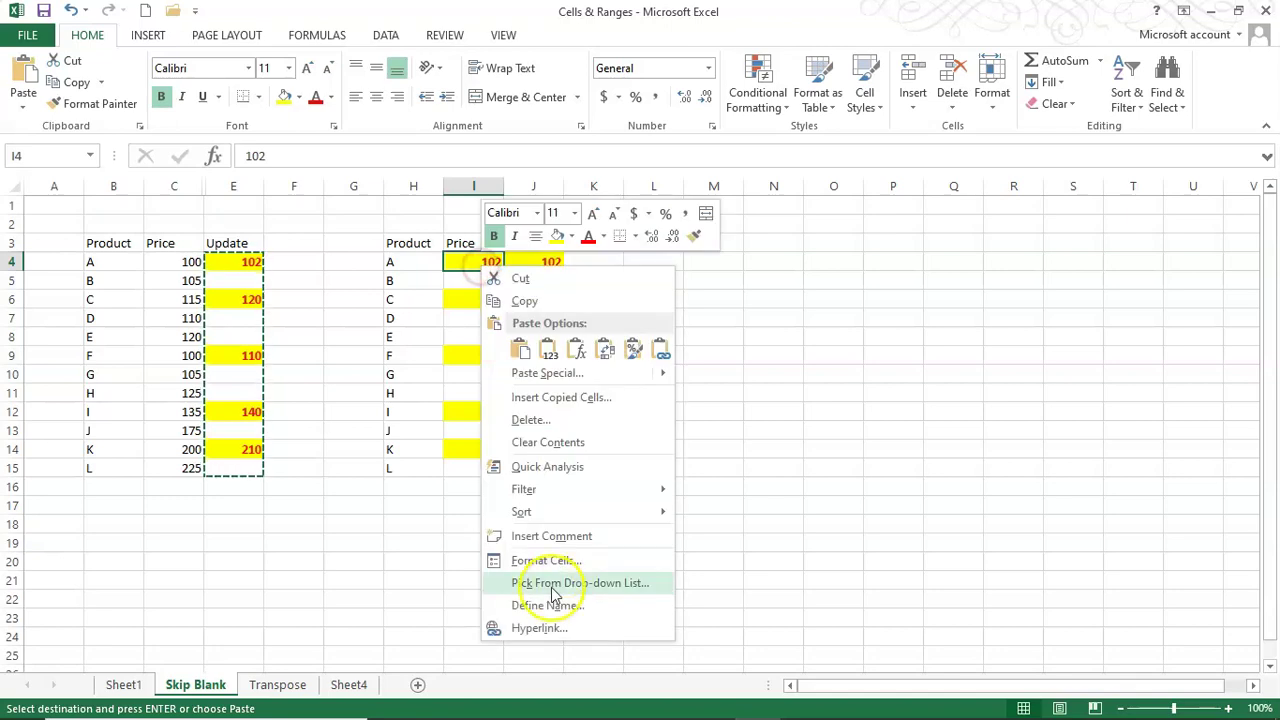
left_click(574, 372)
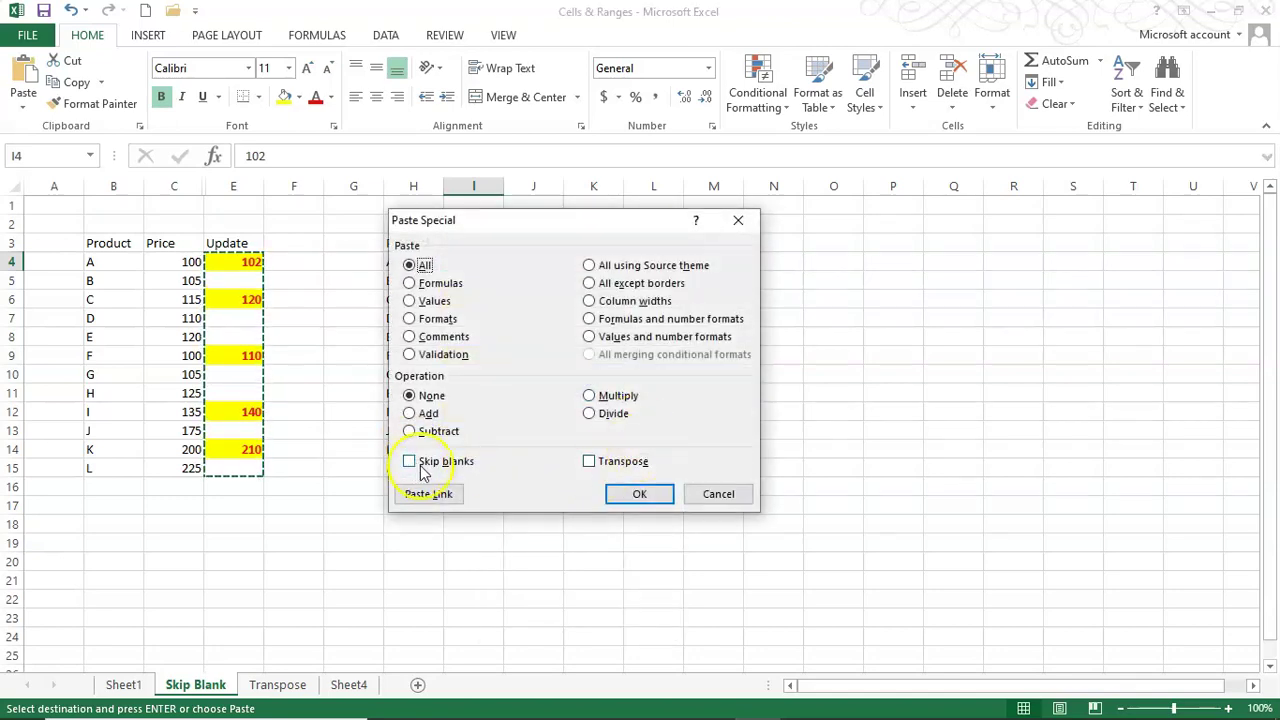
left_click(716, 496)
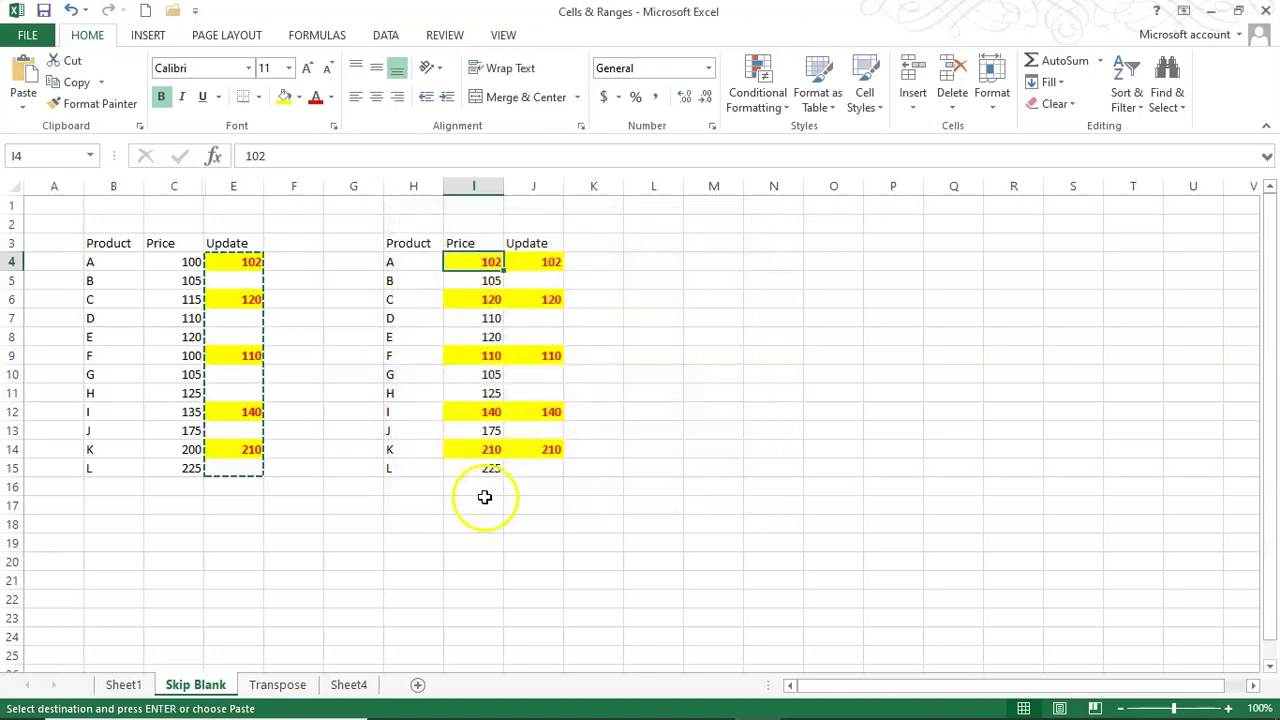
left_click(678, 400)
Step: Switch to the Transpose sheet and copy the whole student marks table in A1:E13
left_click(275, 686)
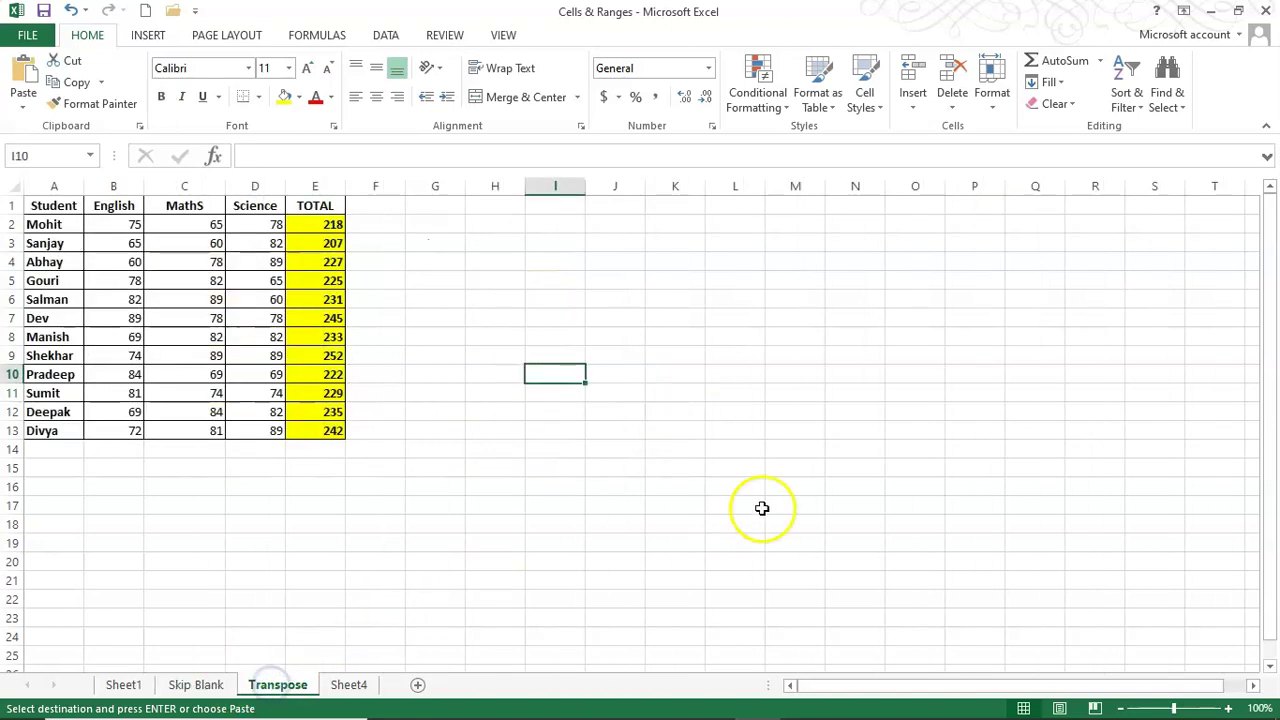
left_click(655, 470)
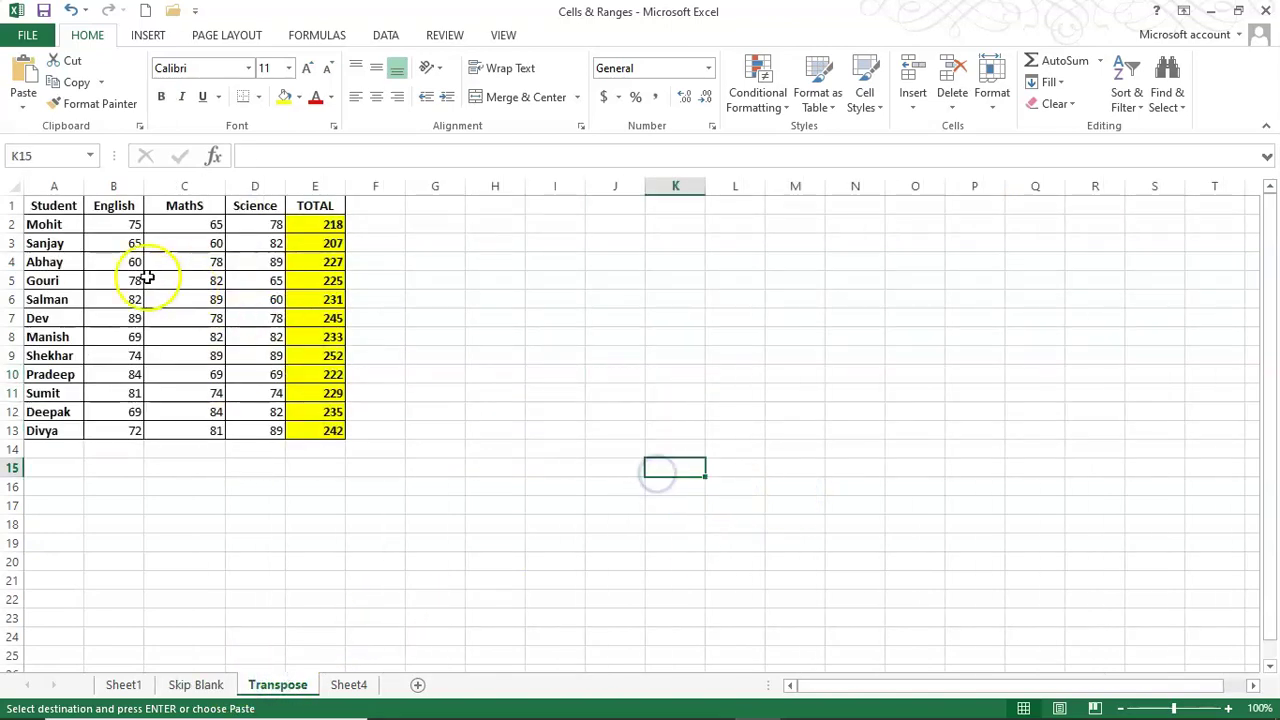
left_click(56, 206)
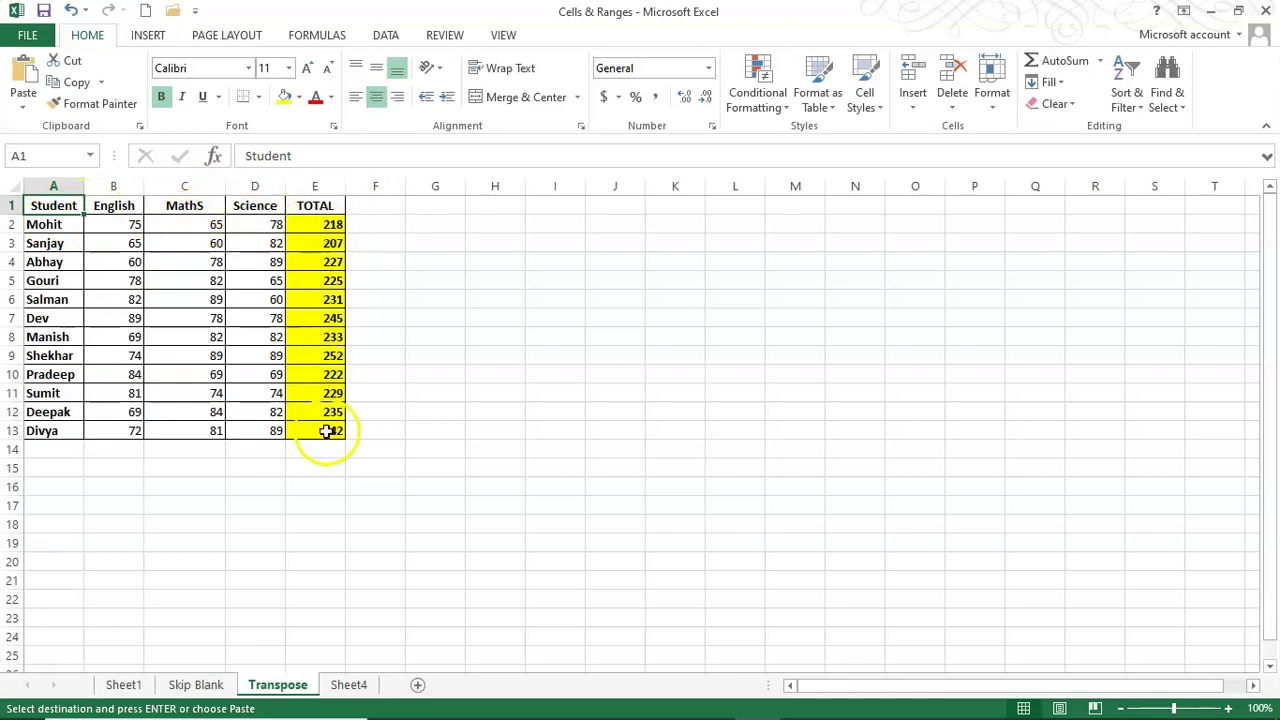
left_click_drag(68, 204, 323, 438)
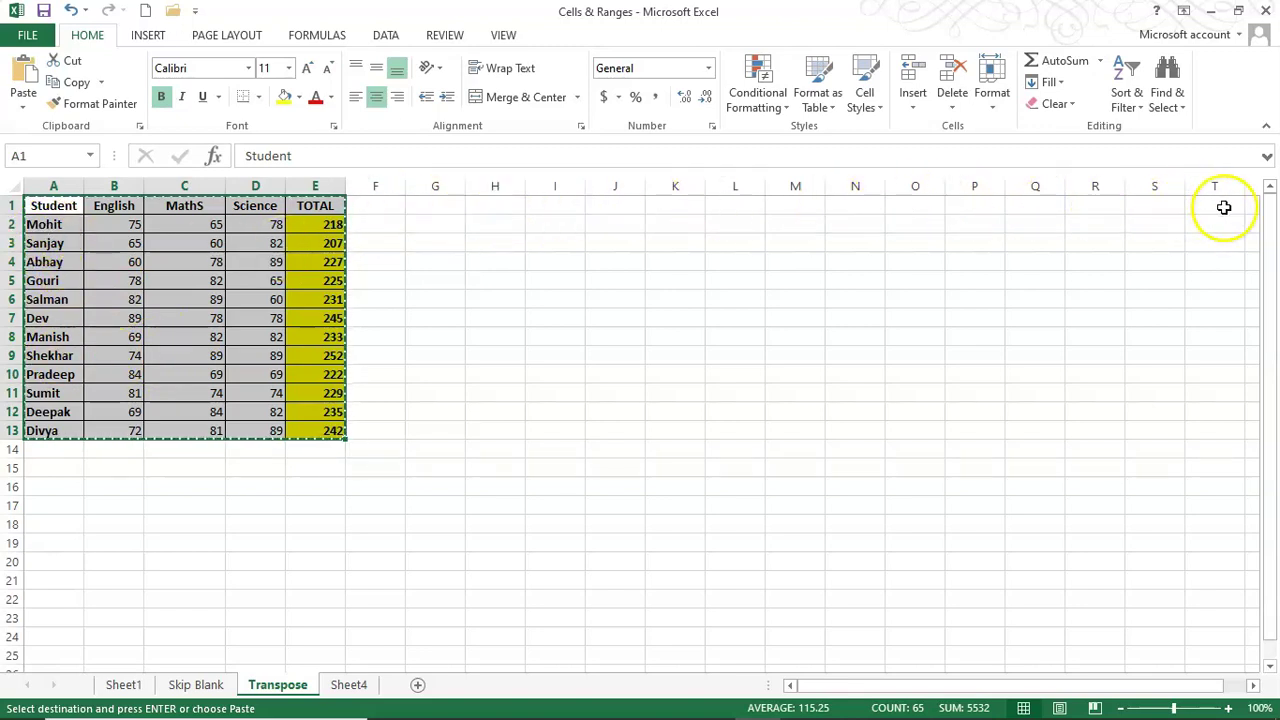
key("ctrl+v")
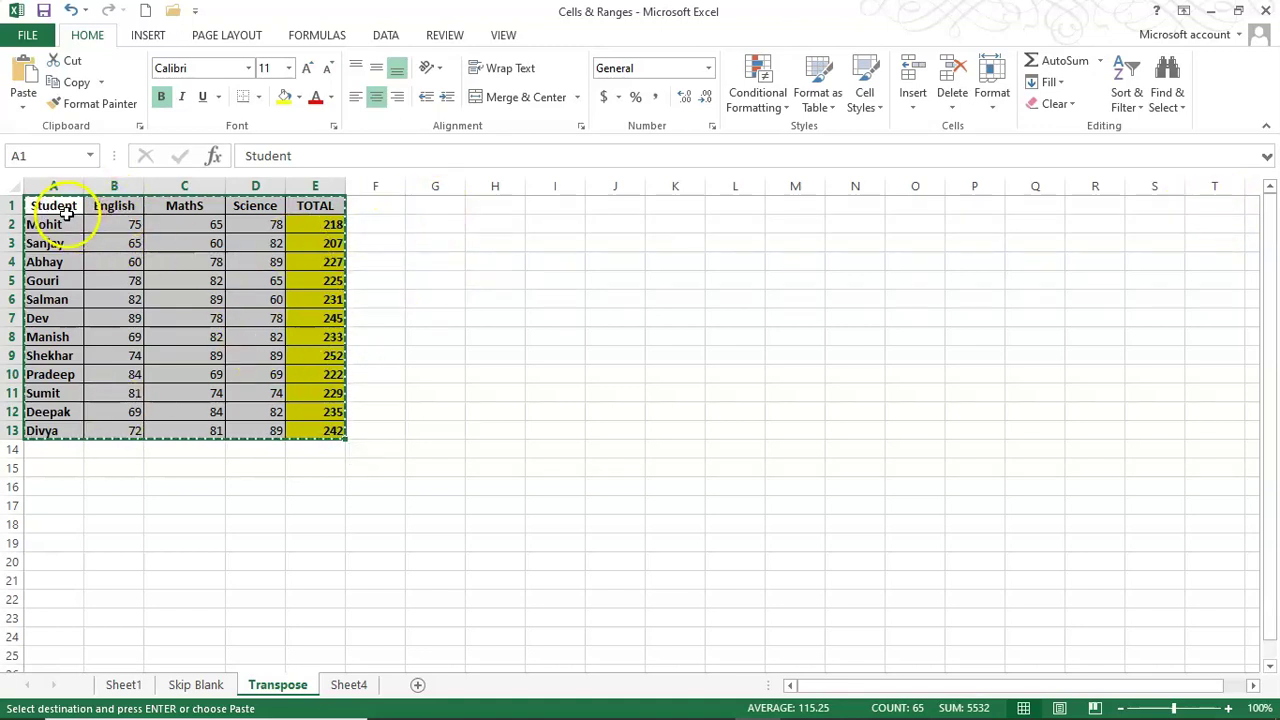
Step: Paste the copied marks table starting at cell G1 using Paste Special with All and Transpose, then deselect it
left_click(433, 205)
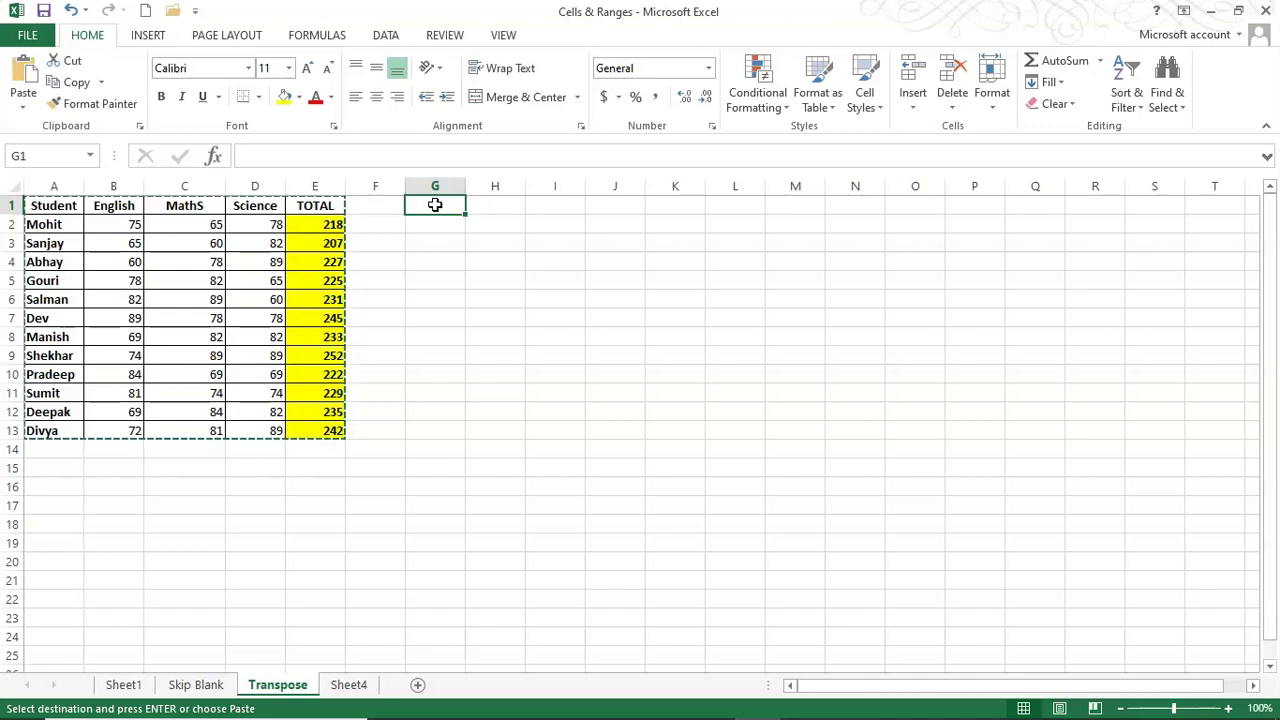
key("ctrl+alt+v")
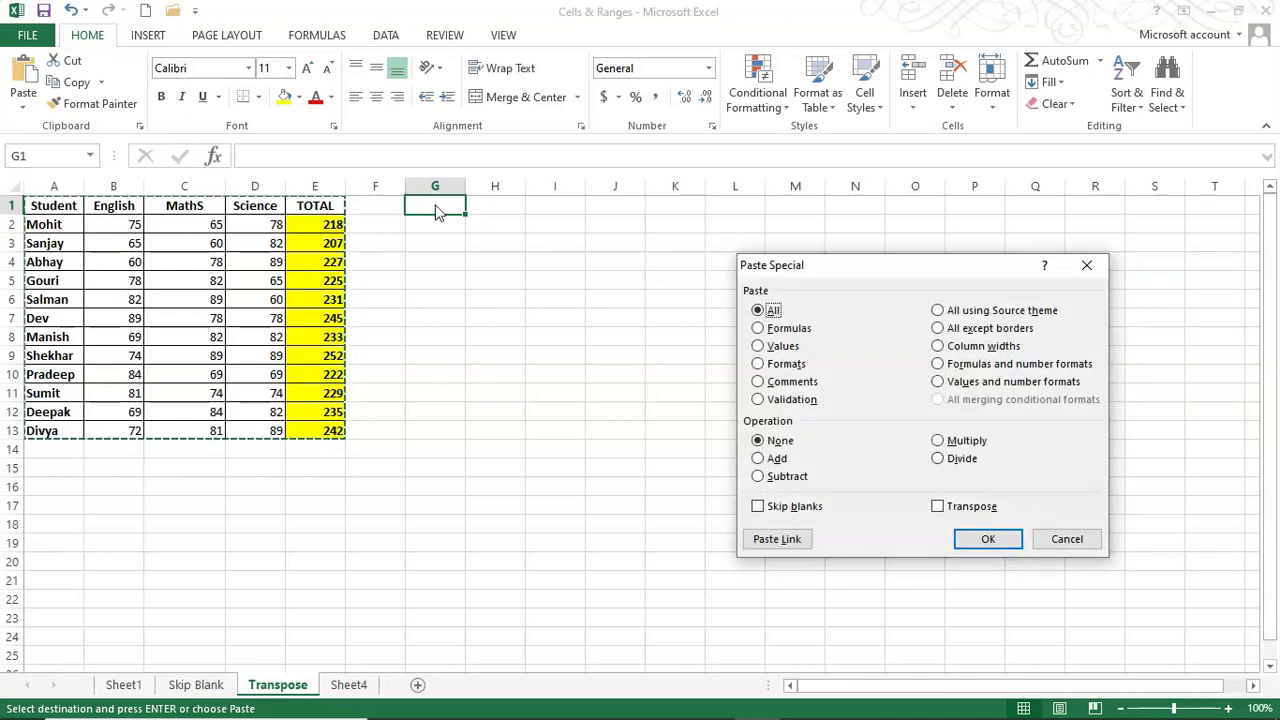
left_click_drag(926, 266, 772, 230)
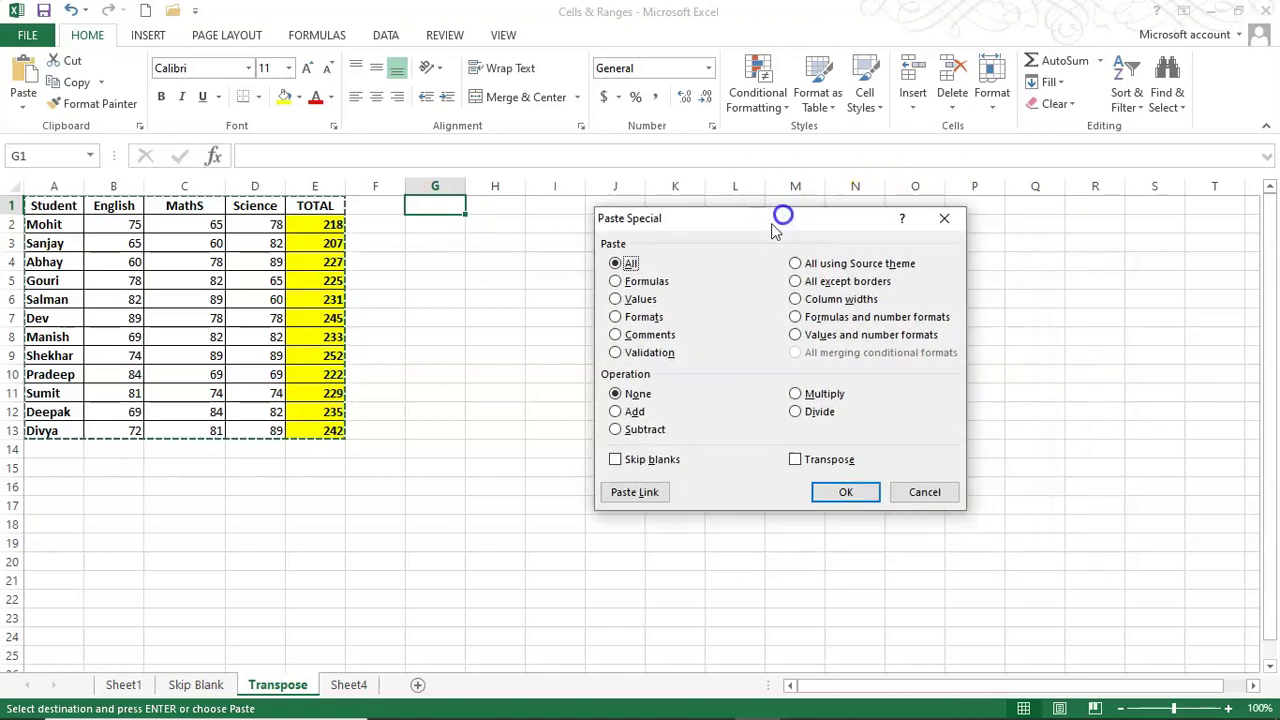
left_click(798, 463)
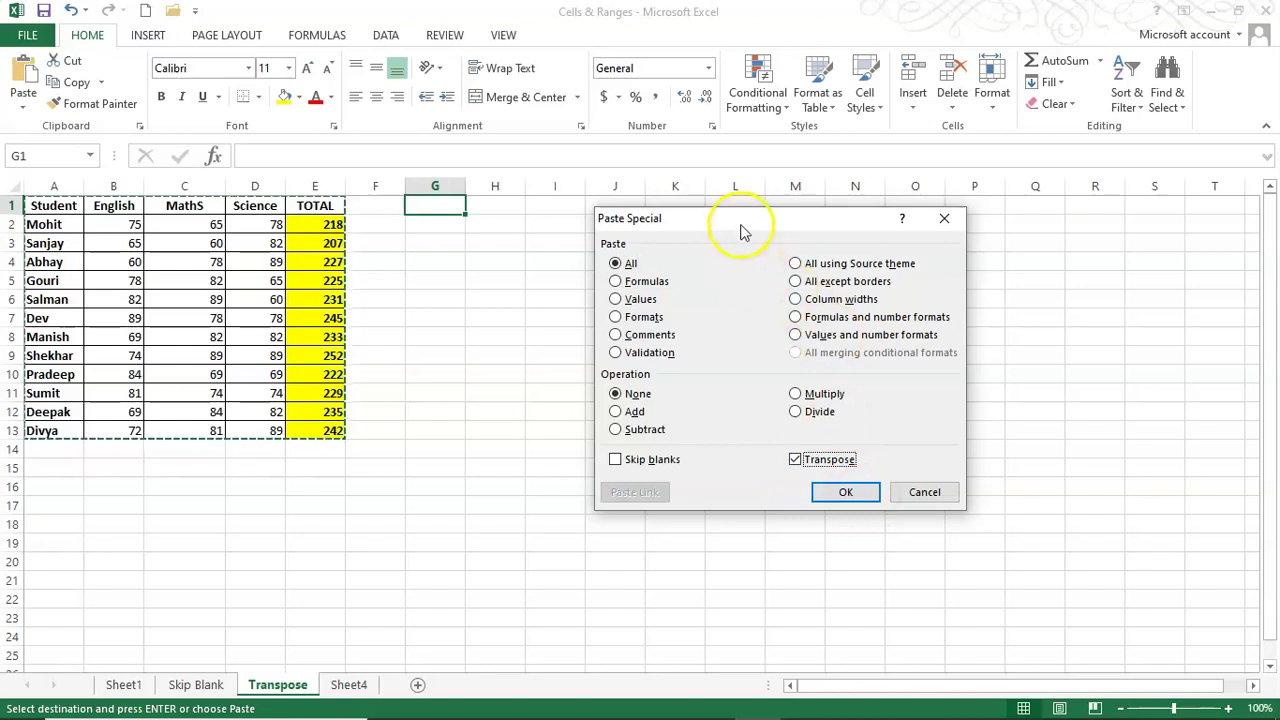
left_click_drag(741, 231, 693, 350)
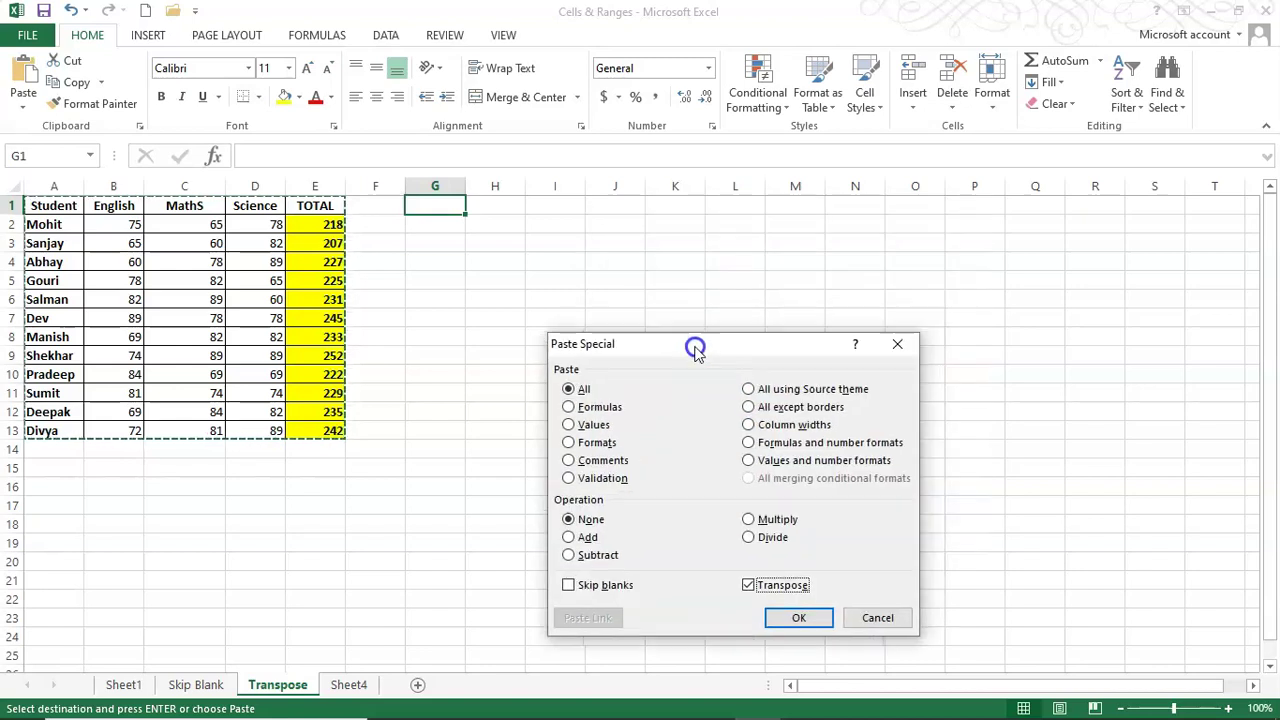
left_click(818, 620)
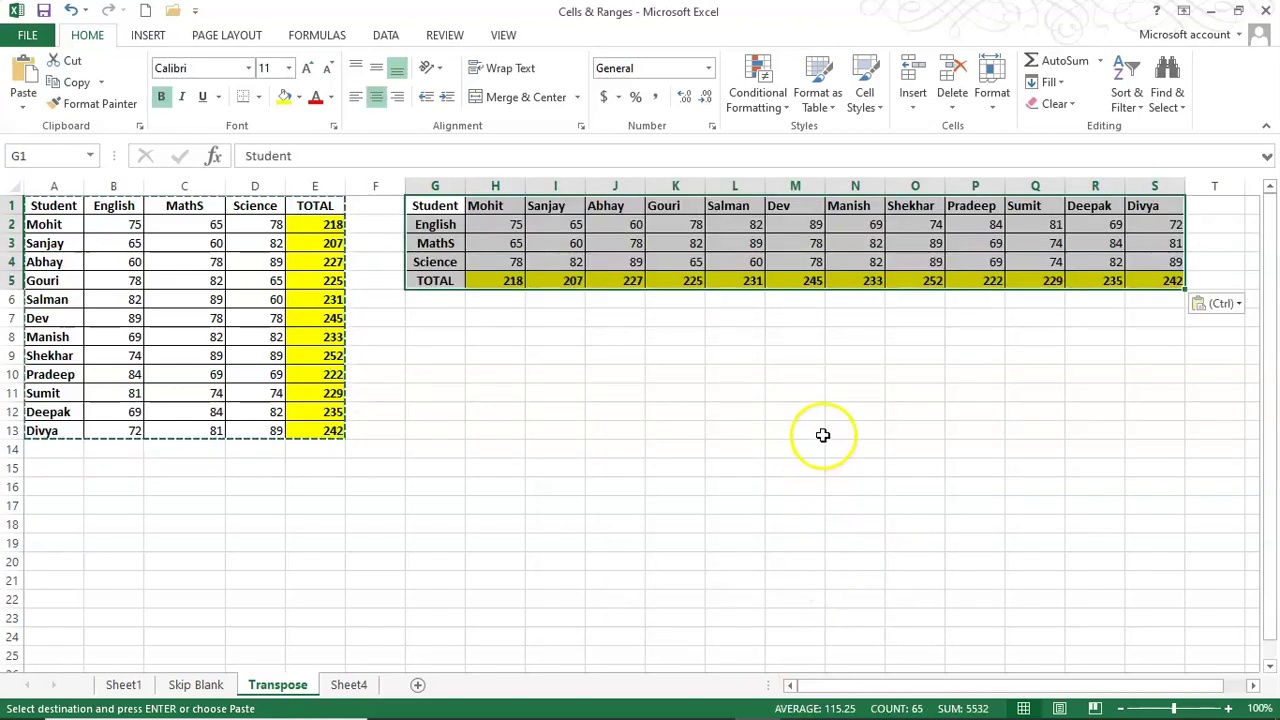
left_click(822, 435)
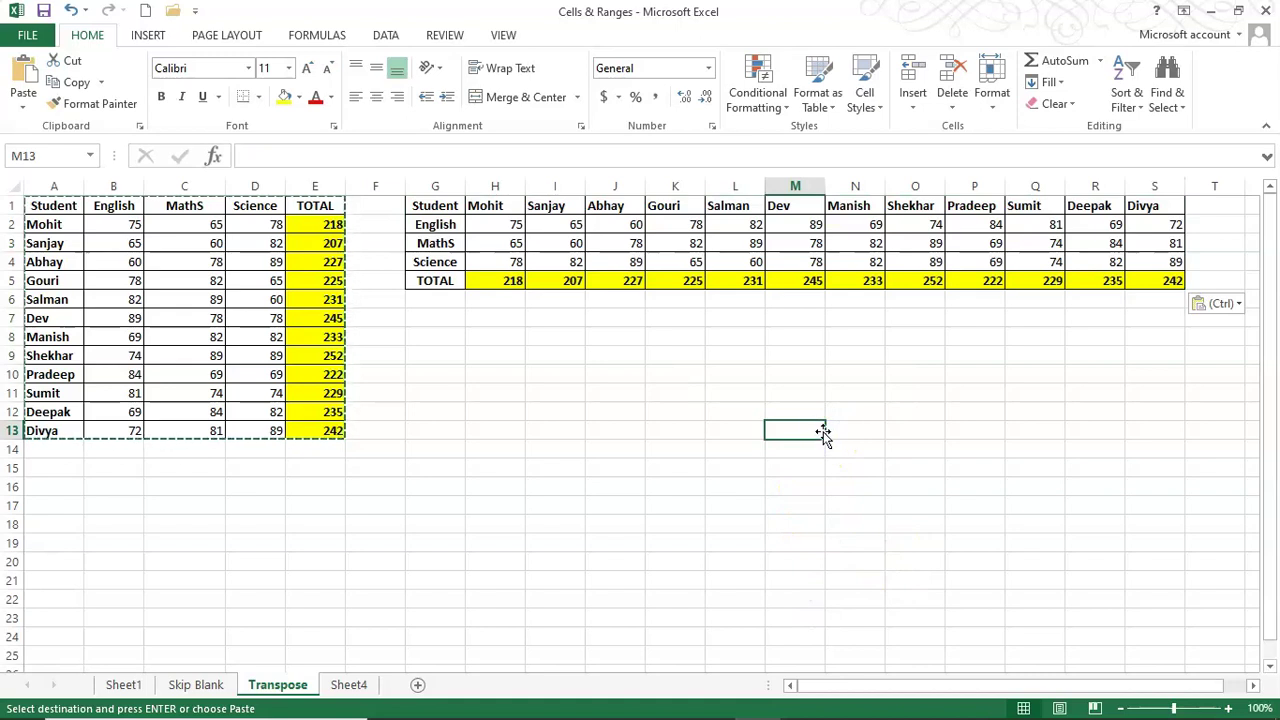